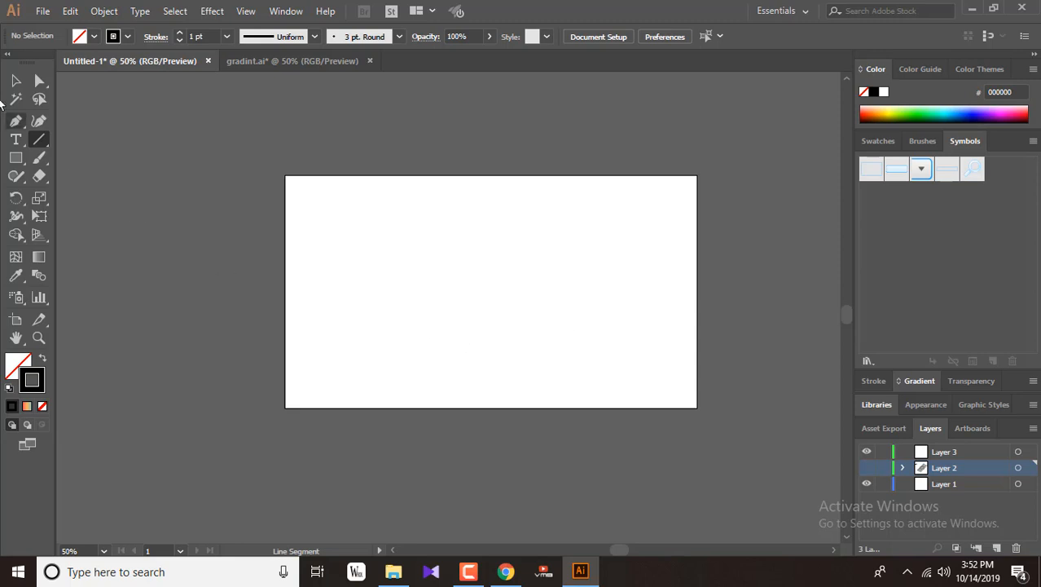
Step: Draw a diagonal line on Layer 1 with the Line Segment tool, crossing the artboard's lower-right corner
key(v)
click(957, 487)
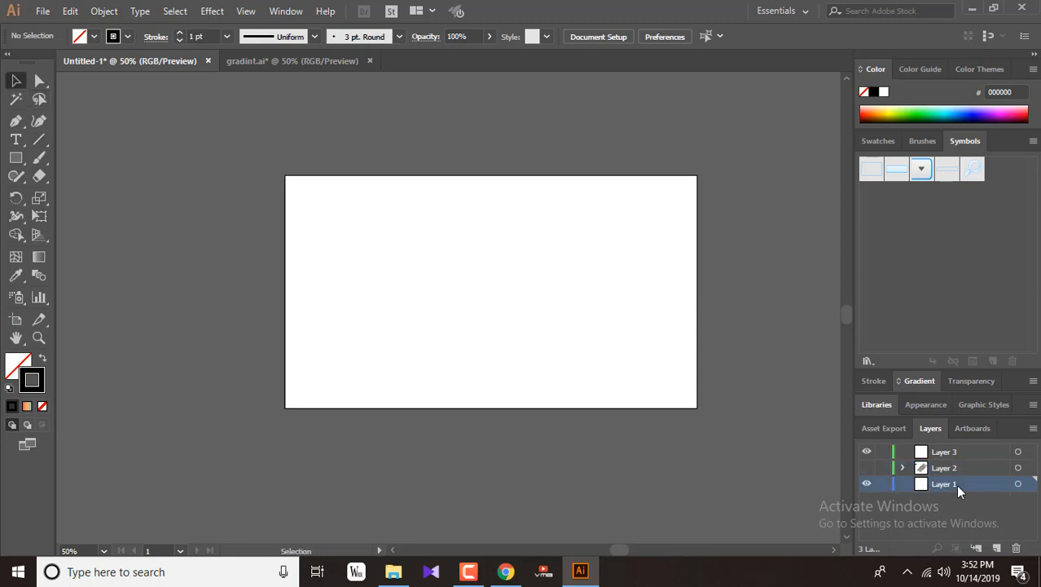
click(40, 139)
drag(757, 365, 601, 498)
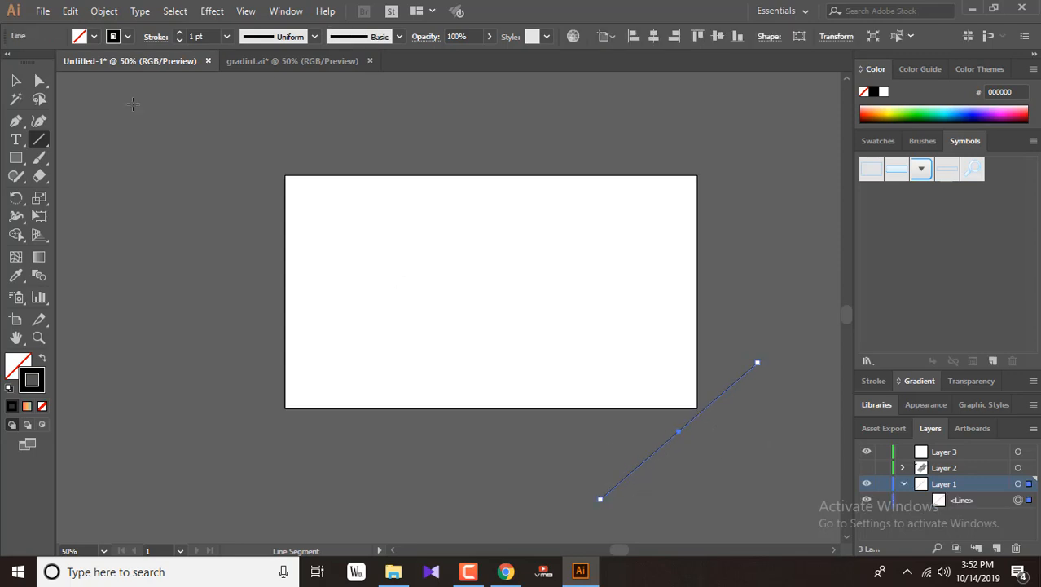
Step: Duplicate the diagonal line by moving a copy up and toward the artboard's centre
key(v)
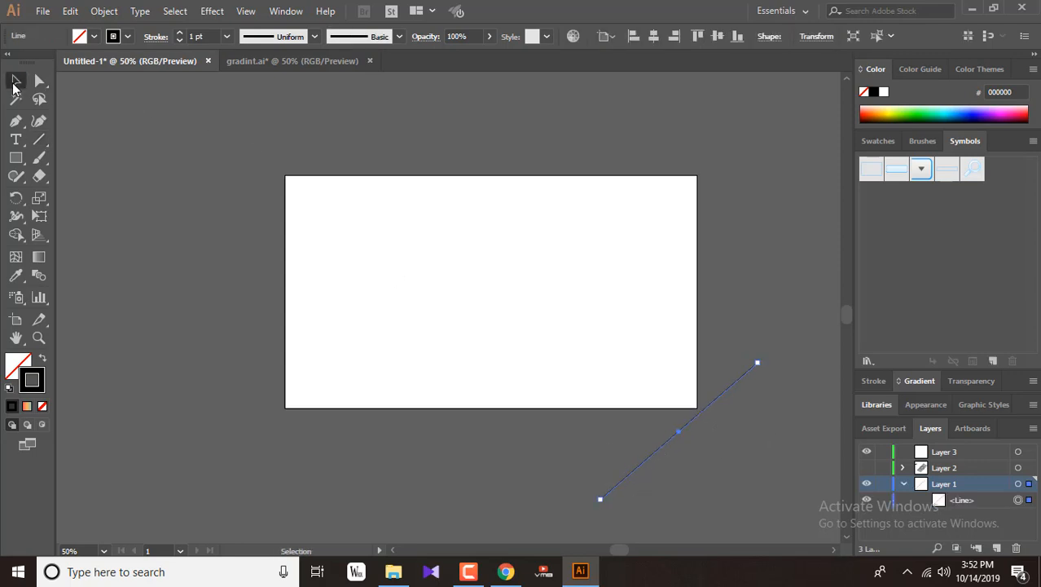
click(205, 37)
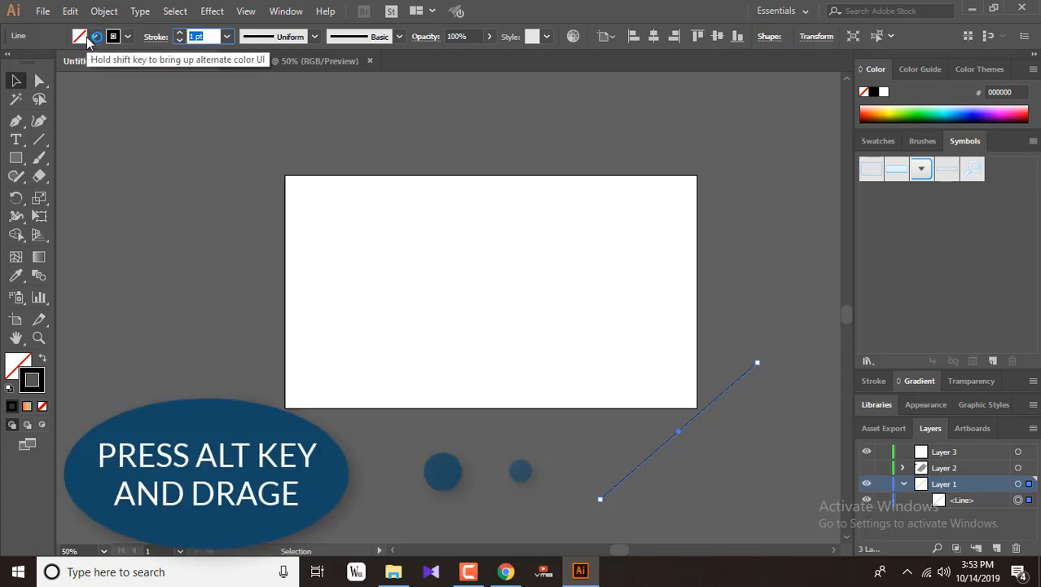
click(712, 439)
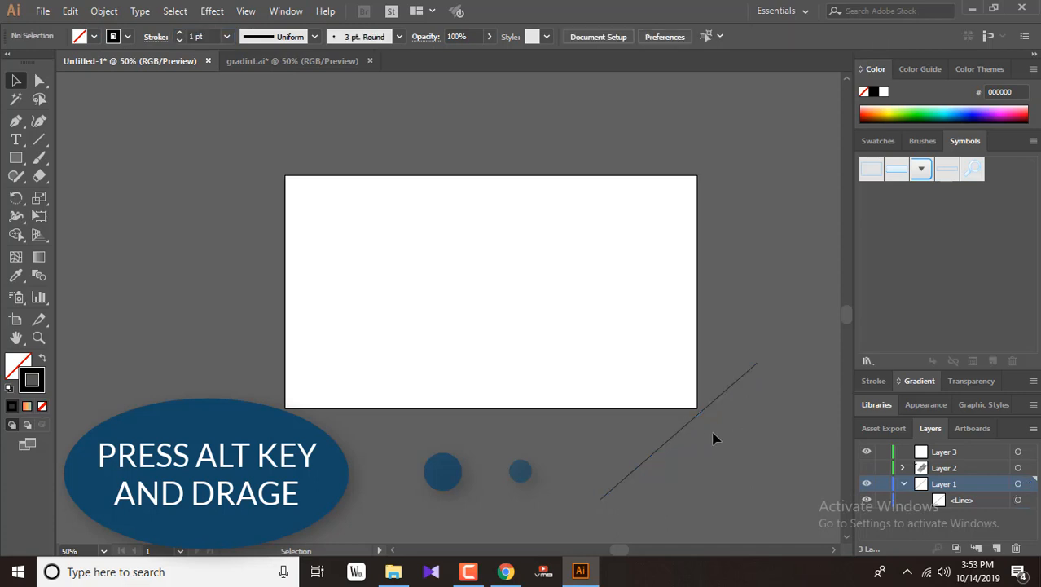
click(690, 432)
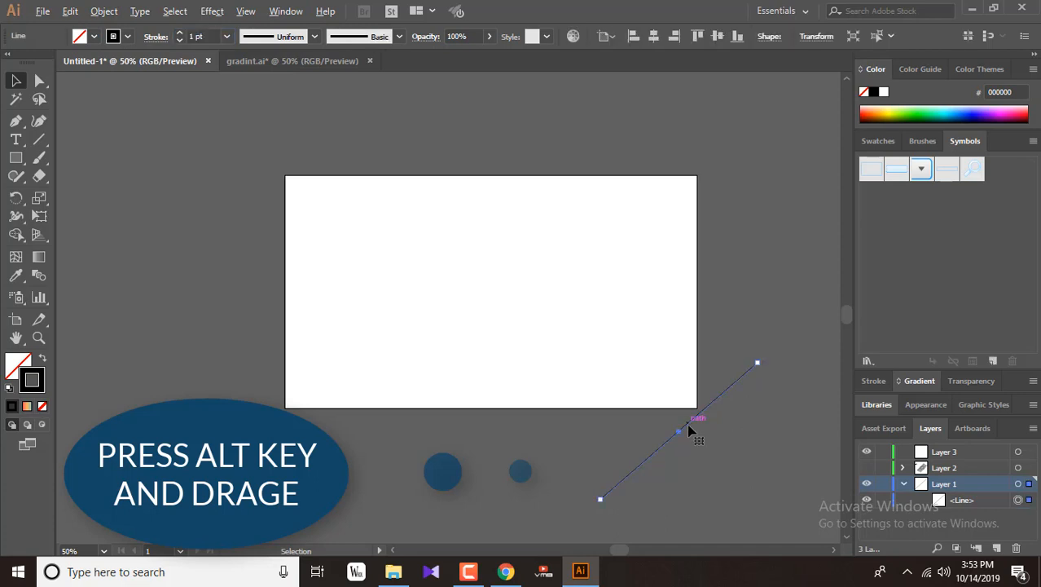
drag(688, 431, 674, 389)
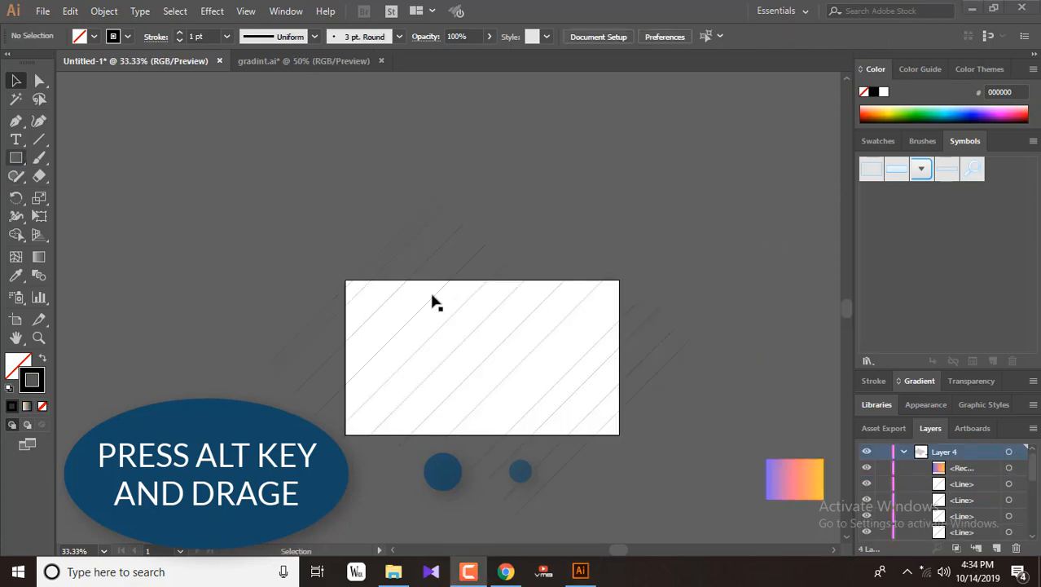
Step: Draw a rectangle over the diagonal lines that matches the artboard's edges, and deselect it
click(15, 158)
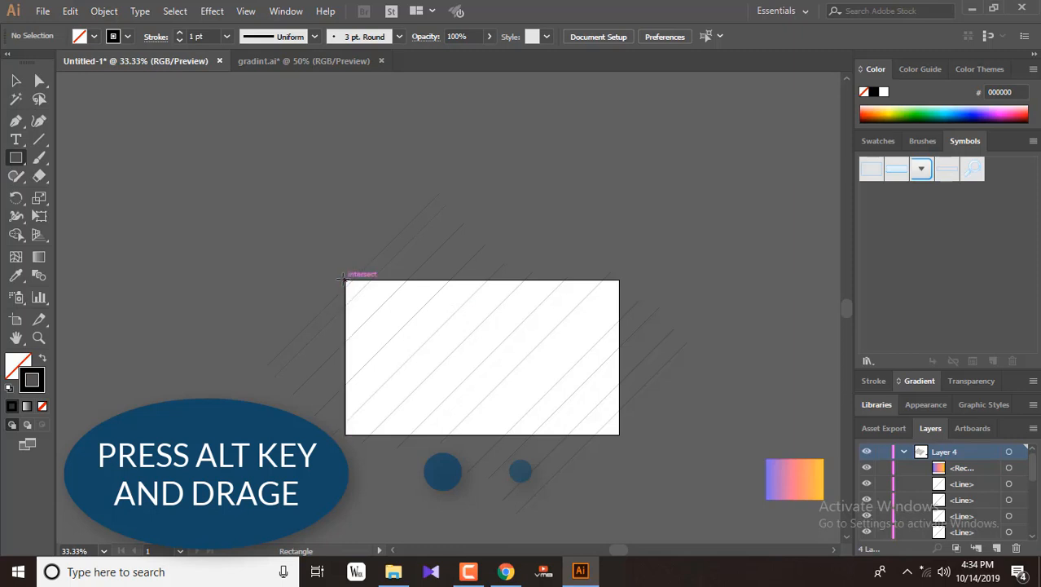
drag(344, 279, 620, 434)
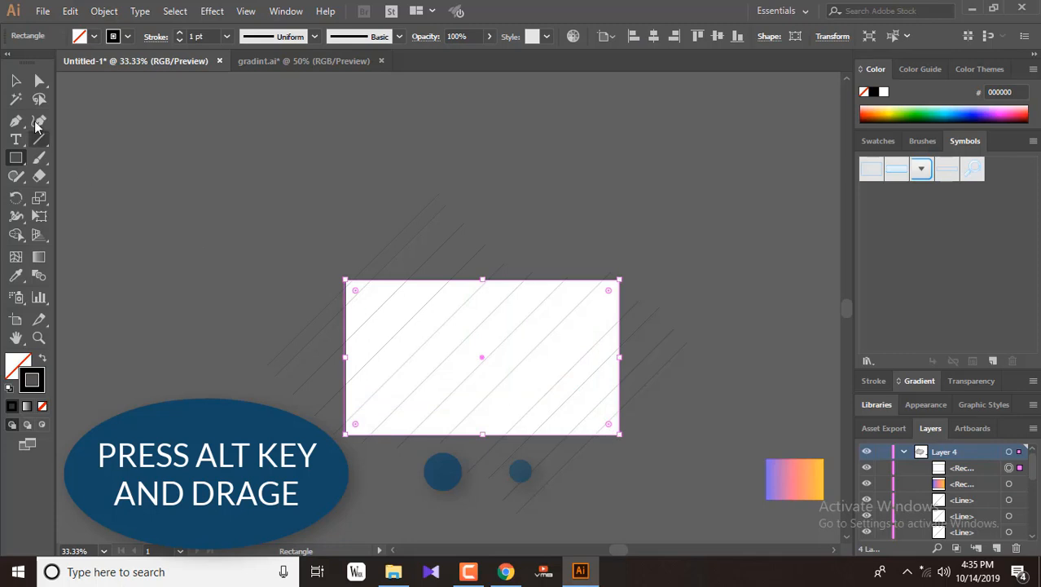
click(18, 83)
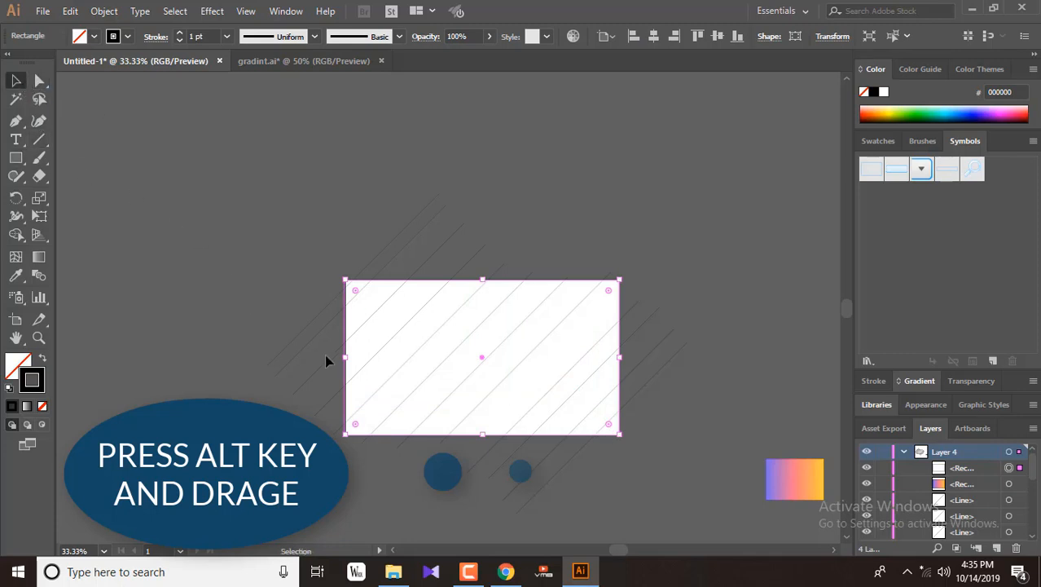
drag(345, 357, 346, 357)
scroll(672, 455, up, 1)
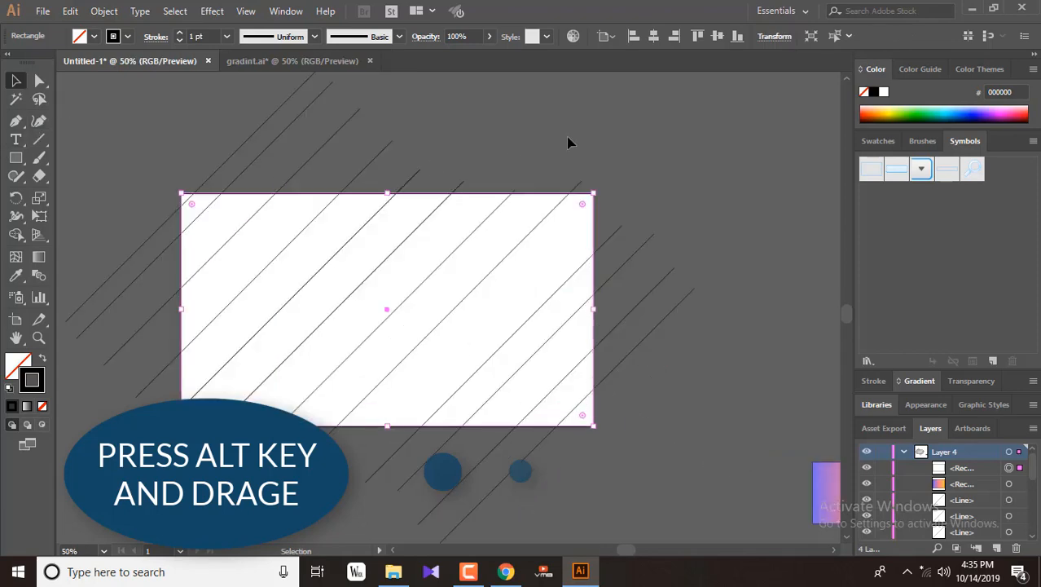
click(593, 140)
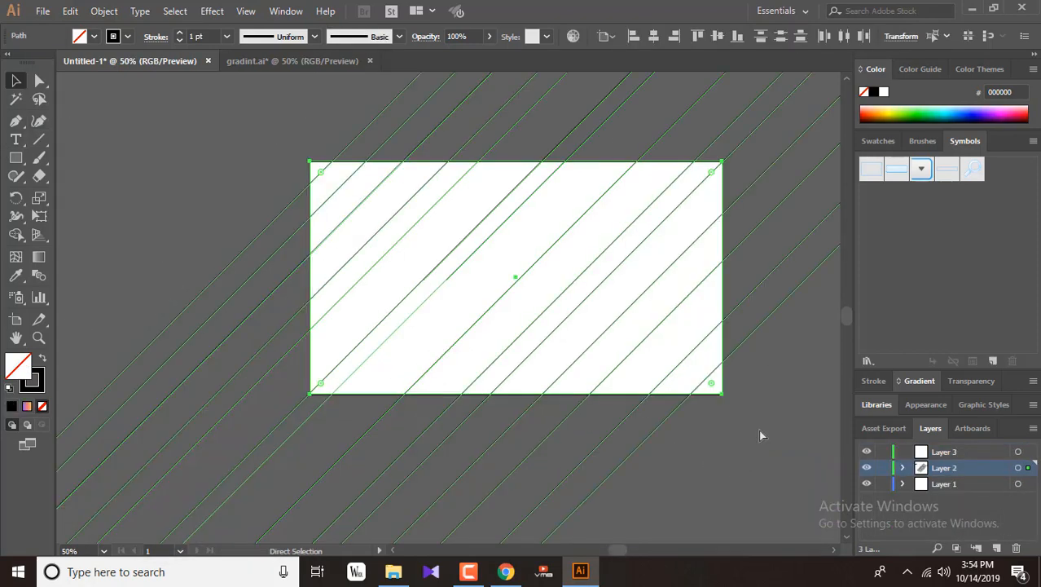
Step: Select the rectangle together with all the diagonal lines and make them a Live Paint group
scroll(759, 435, up, 3)
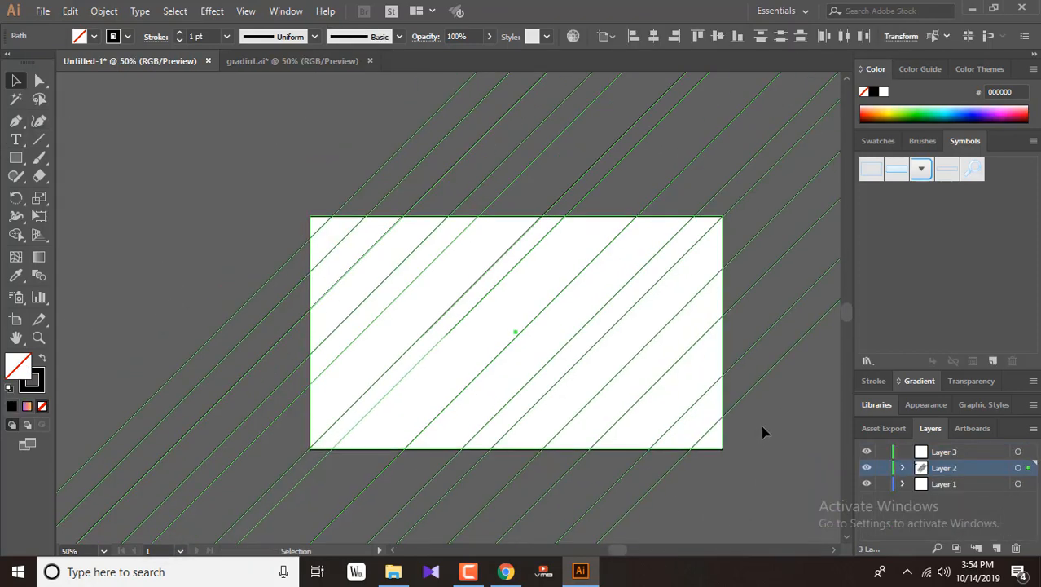
click(279, 256)
click(298, 252)
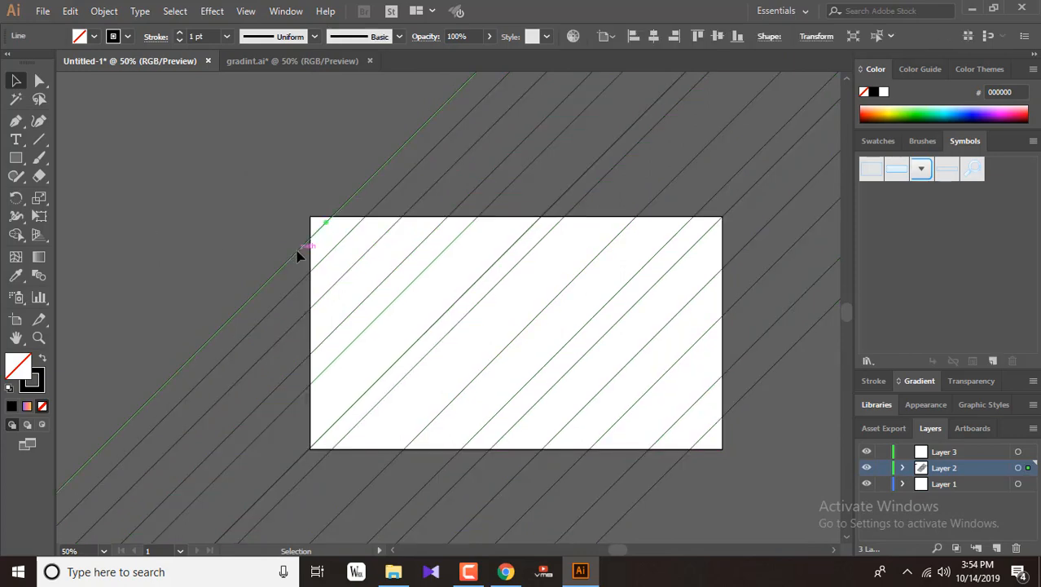
scroll(297, 257, up, 5)
scroll(297, 257, down, 2)
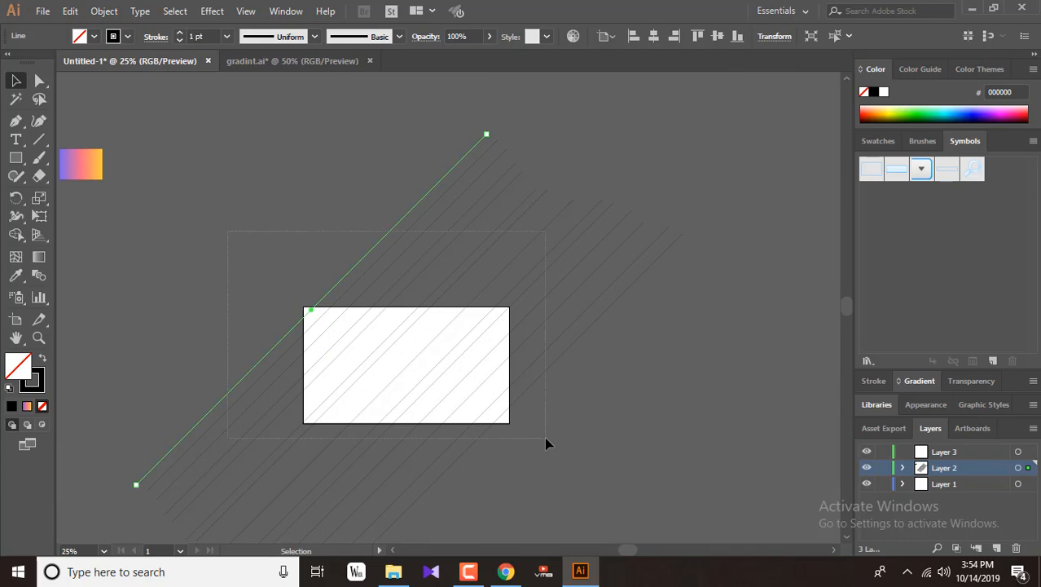
key(ctrl+a)
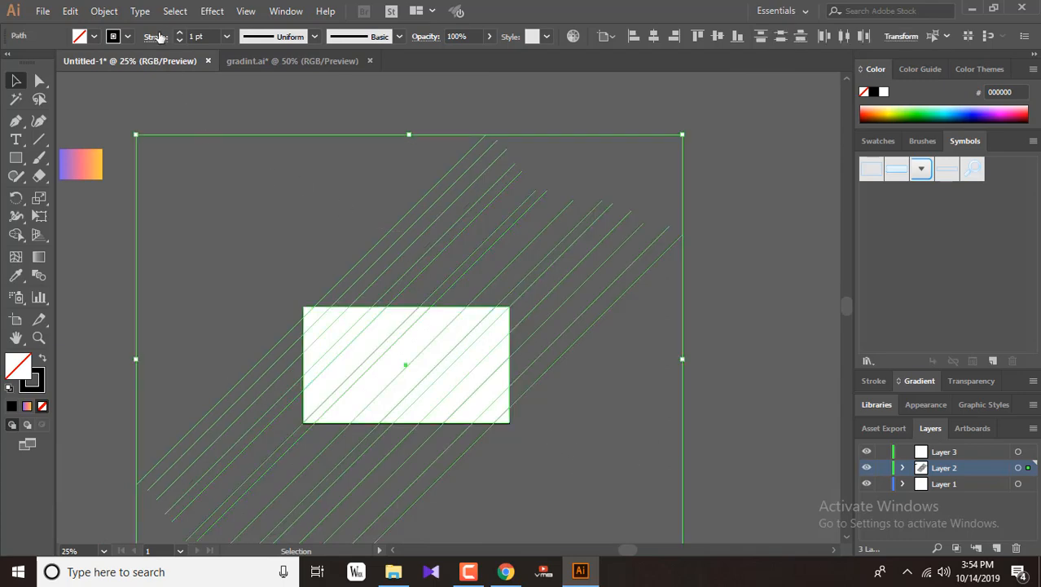
click(104, 10)
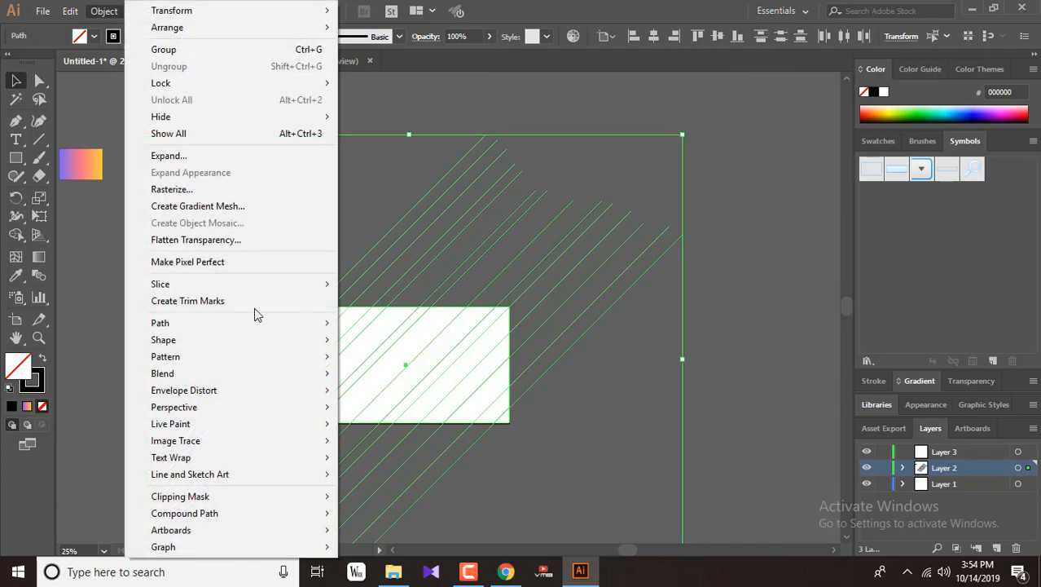
mouse_move(230, 422)
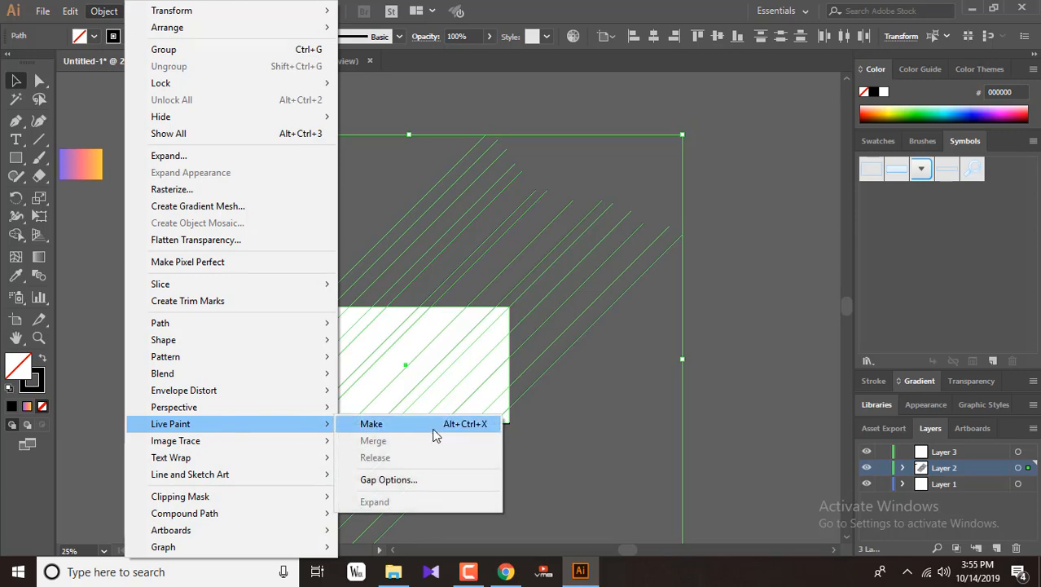
click(435, 431)
click(746, 375)
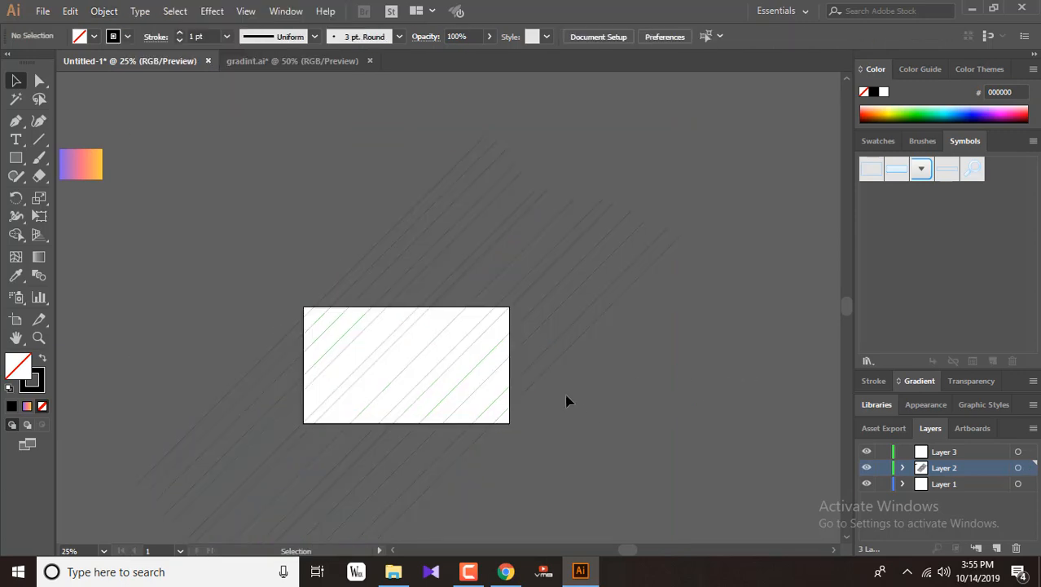
Step: Fill the Live Paint group with the purple-to-orange gradient sampled from the sample rectangle beside the artboard
click(505, 425)
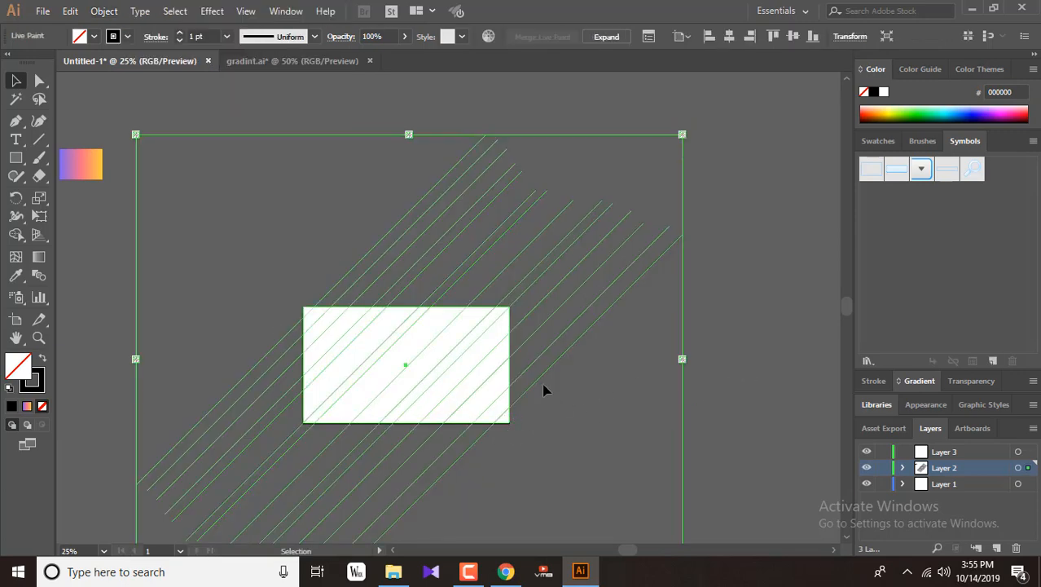
key(space)
drag(274, 215, 453, 200)
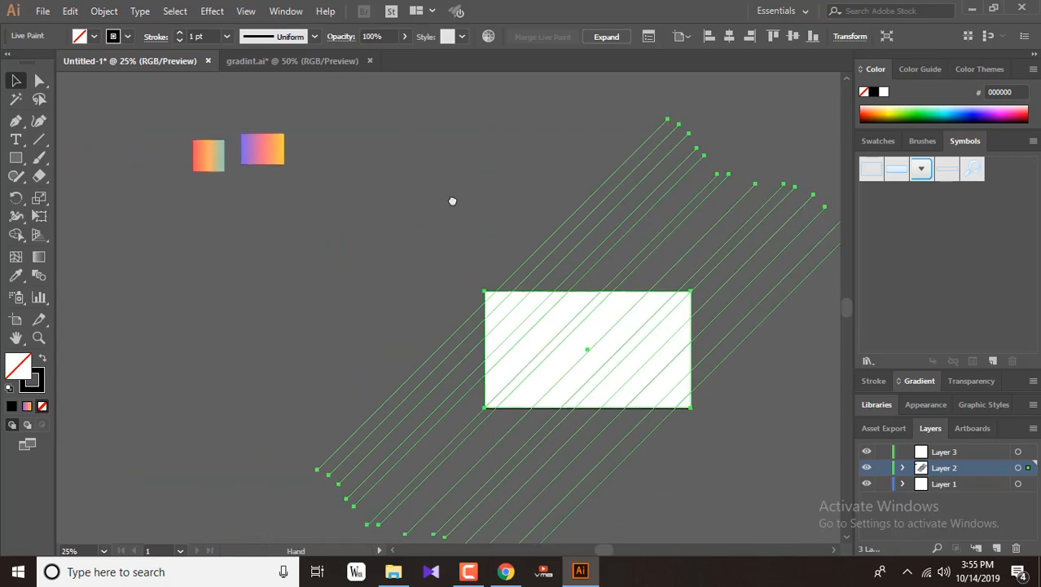
click(15, 276)
click(263, 140)
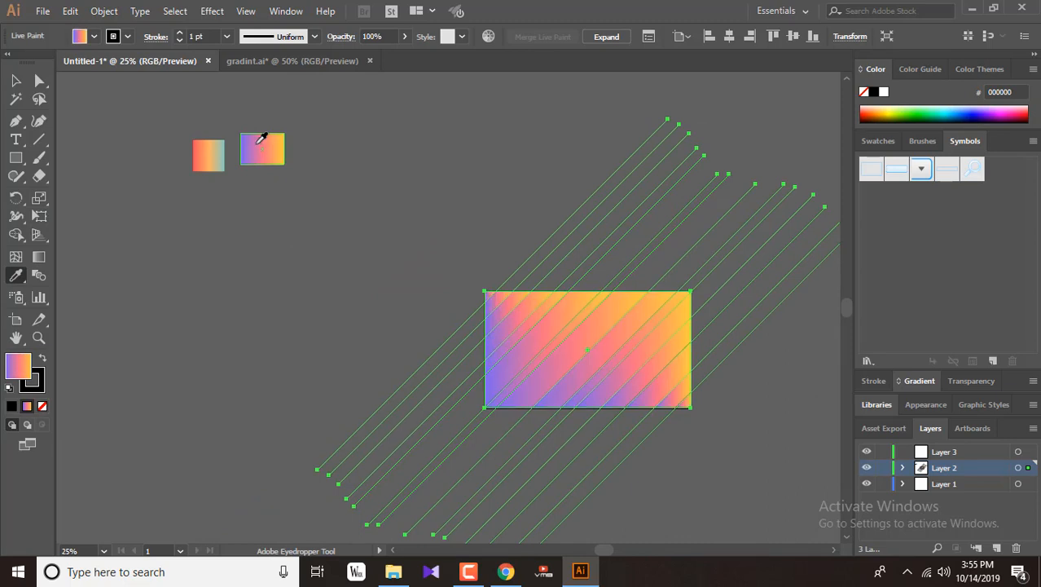
click(16, 81)
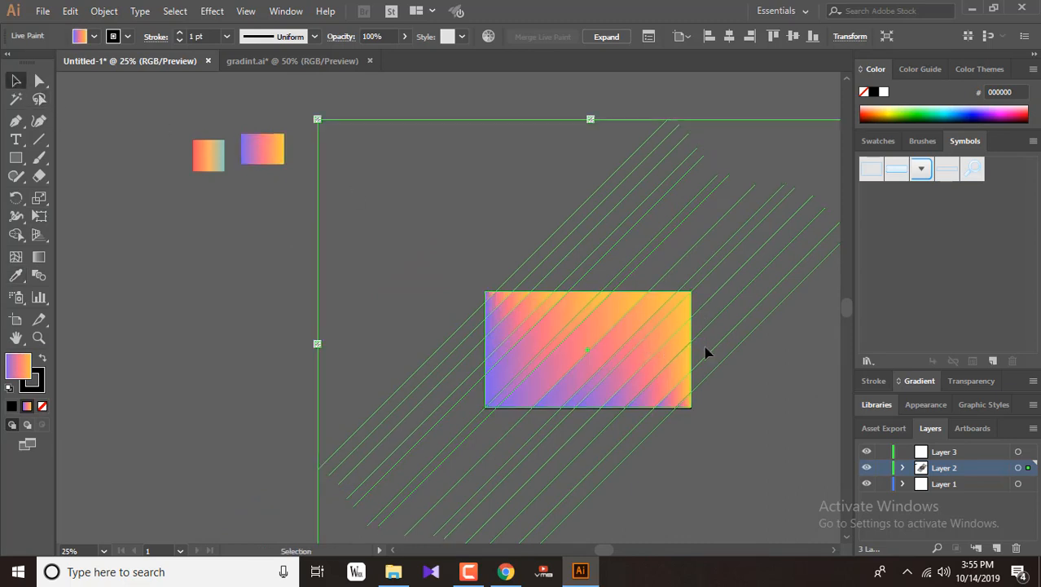
Step: Expand the Live Paint group with Object, Fill and Stroke included
key(space)
drag(532, 299, 469, 296)
drag(644, 324, 439, 303)
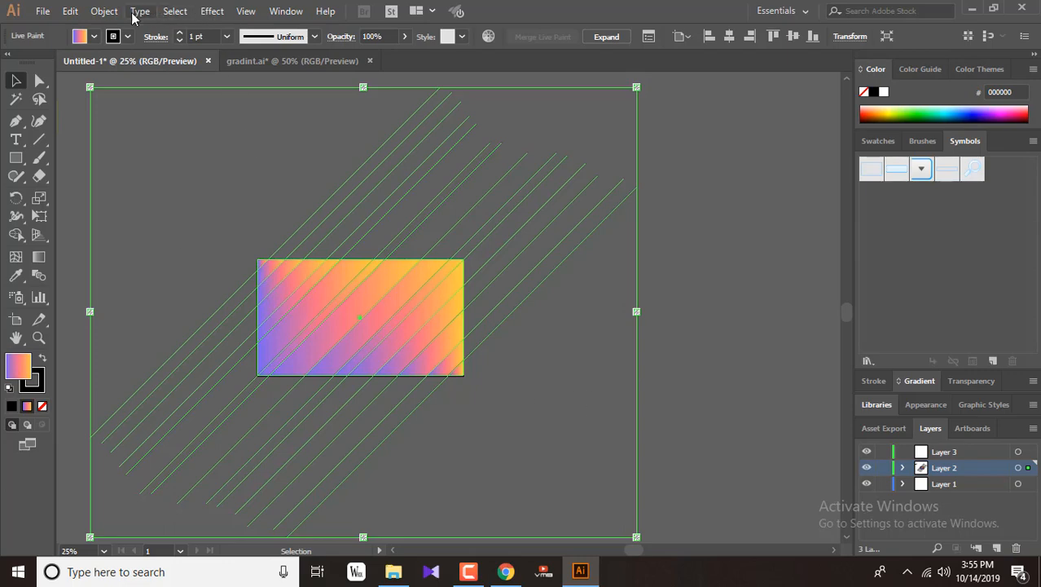
click(104, 12)
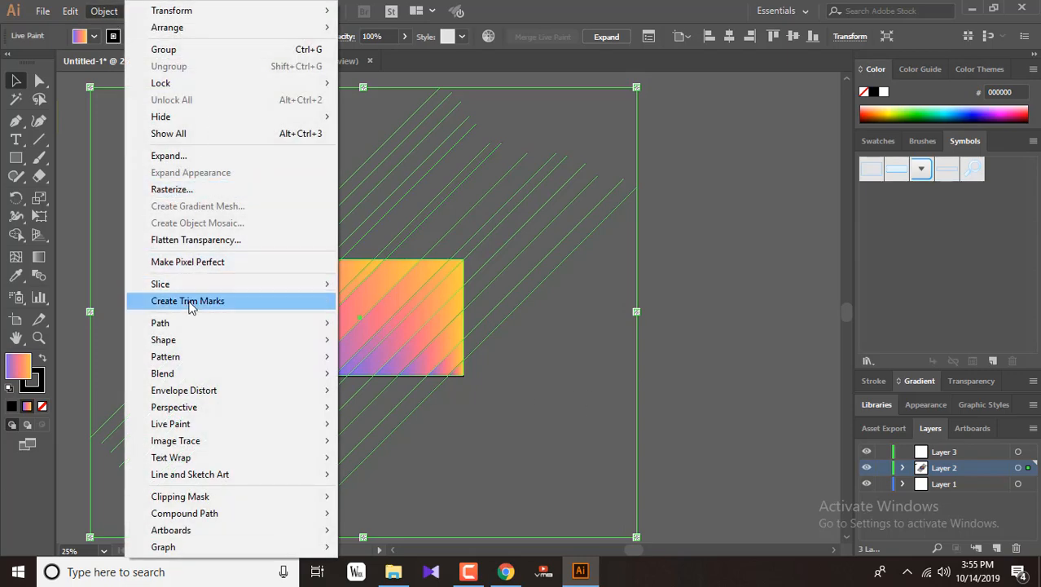
click(171, 157)
click(233, 342)
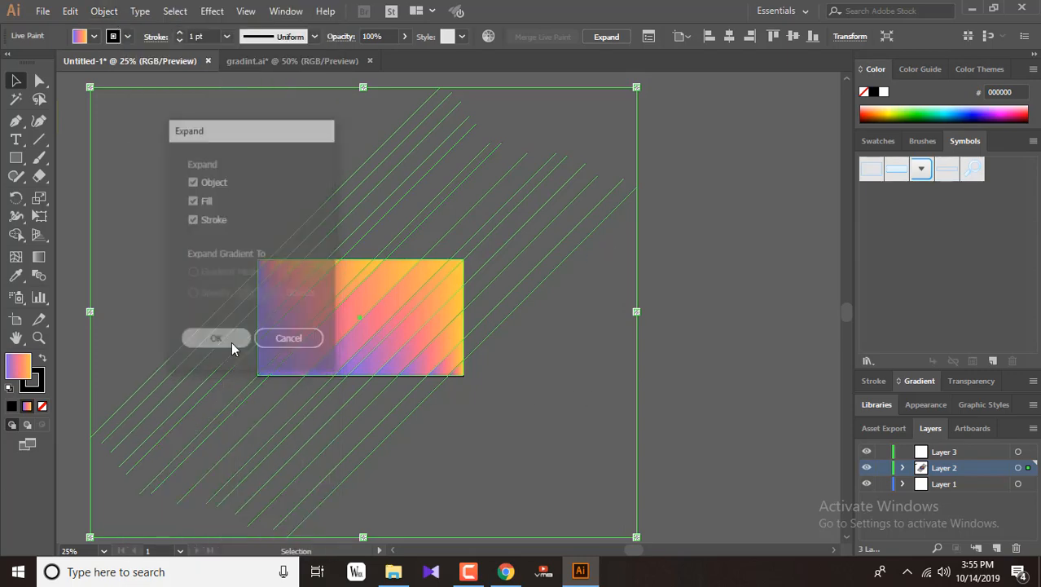
Step: Remove the line segments extending outside the gradient rectangle on both sides with the Shape Builder tool
click(16, 234)
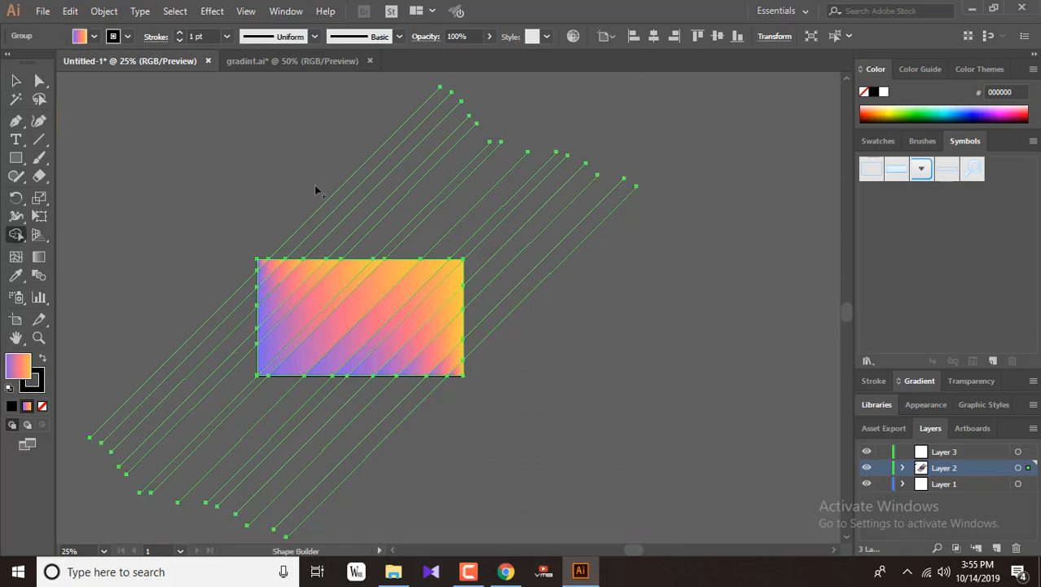
mouse_move(306, 176)
mouse_down()
mouse_move(495, 209)
mouse_move(584, 266)
mouse_up()
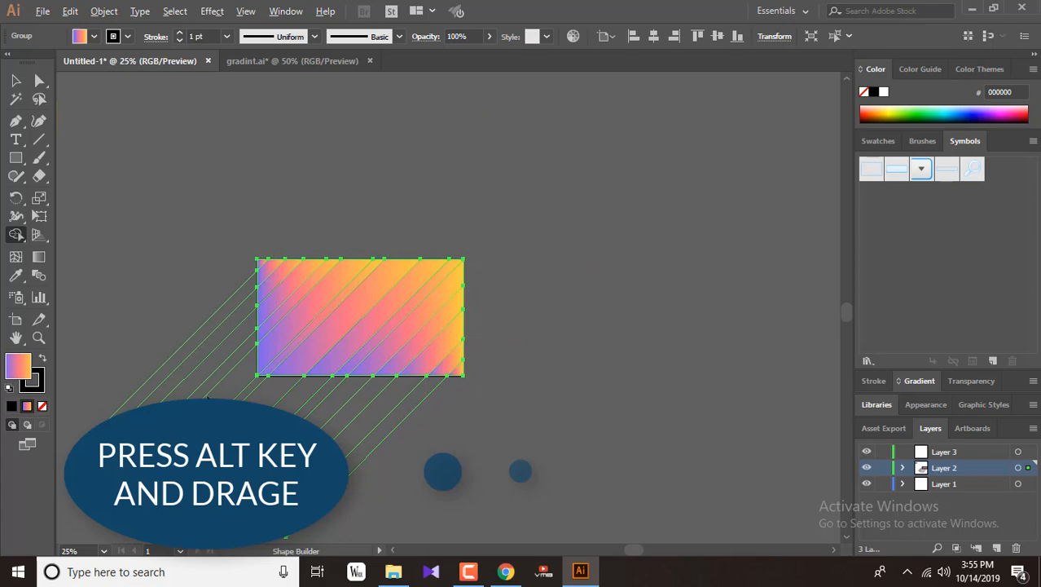
drag(407, 481, 509, 484)
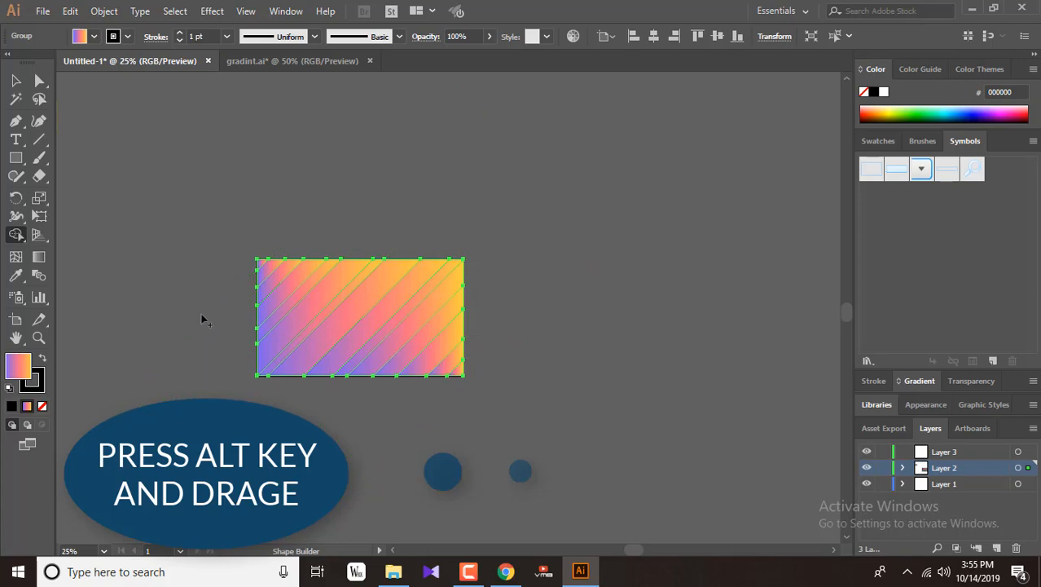
click(16, 80)
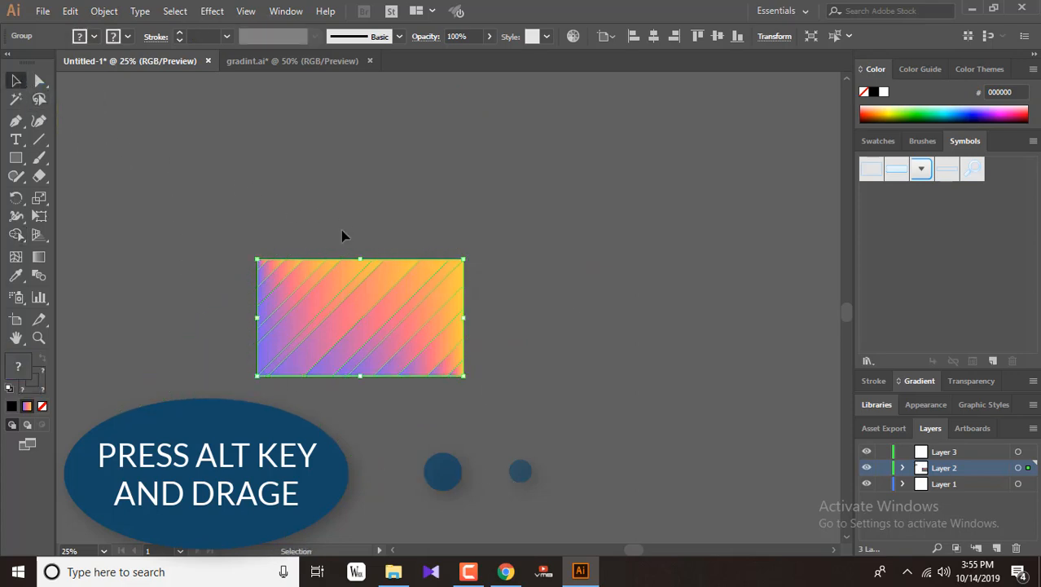
Step: Set the stroke of the expanded gradient group to None and deselect it
scroll(258, 332, up, 1)
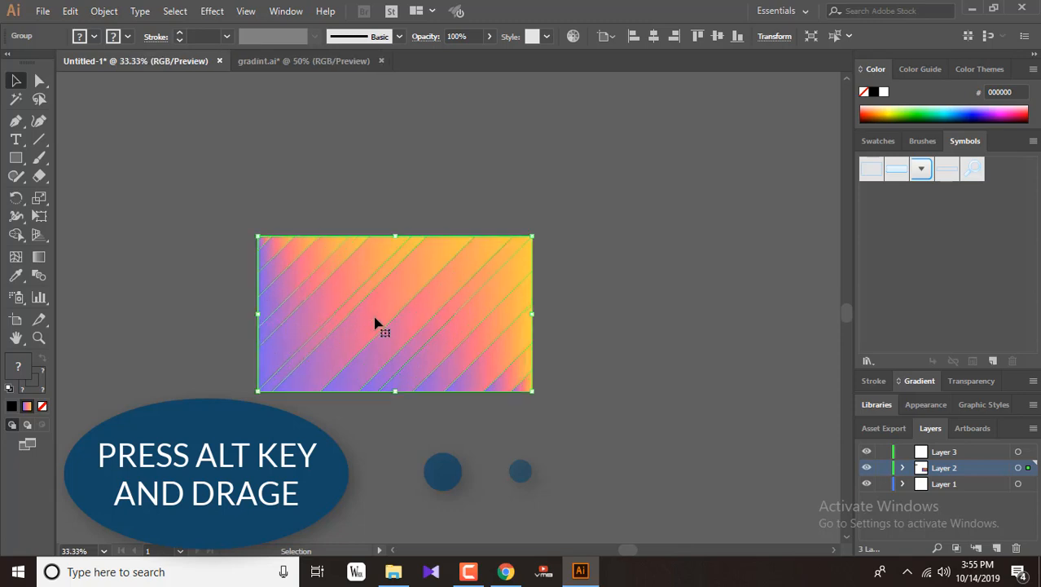
drag(428, 279, 547, 333)
click(746, 437)
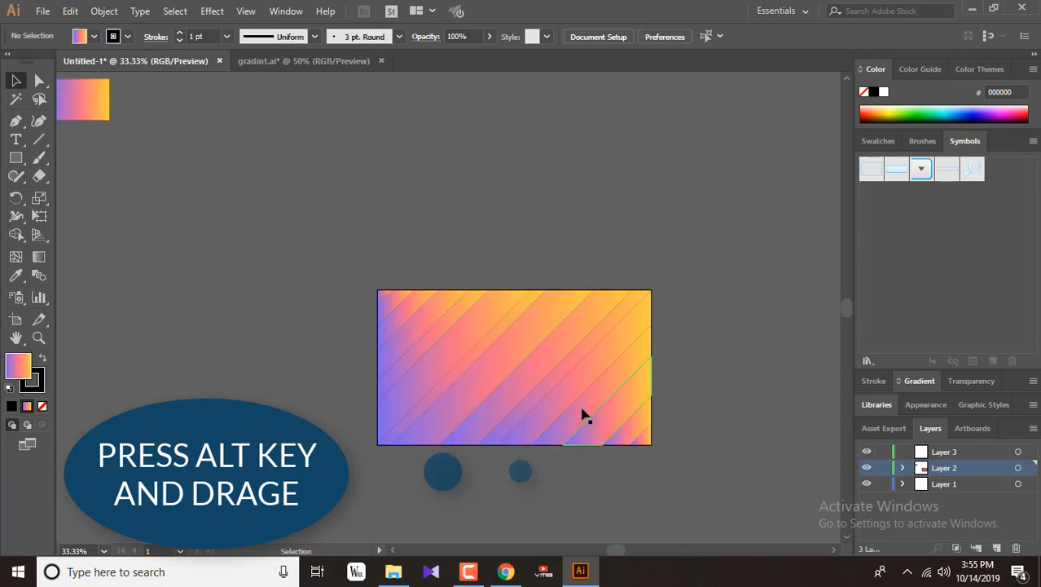
click(574, 405)
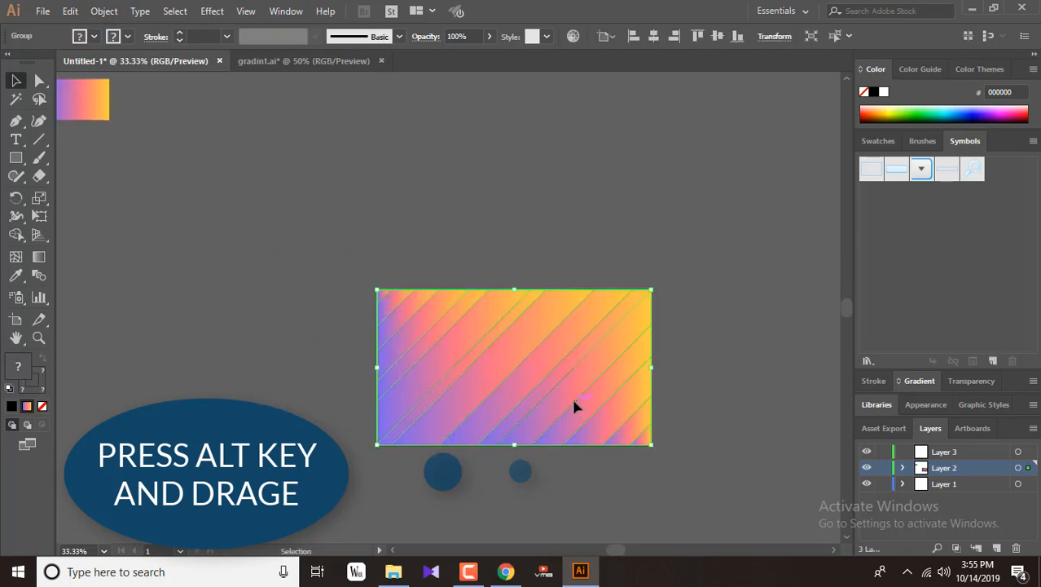
click(126, 39)
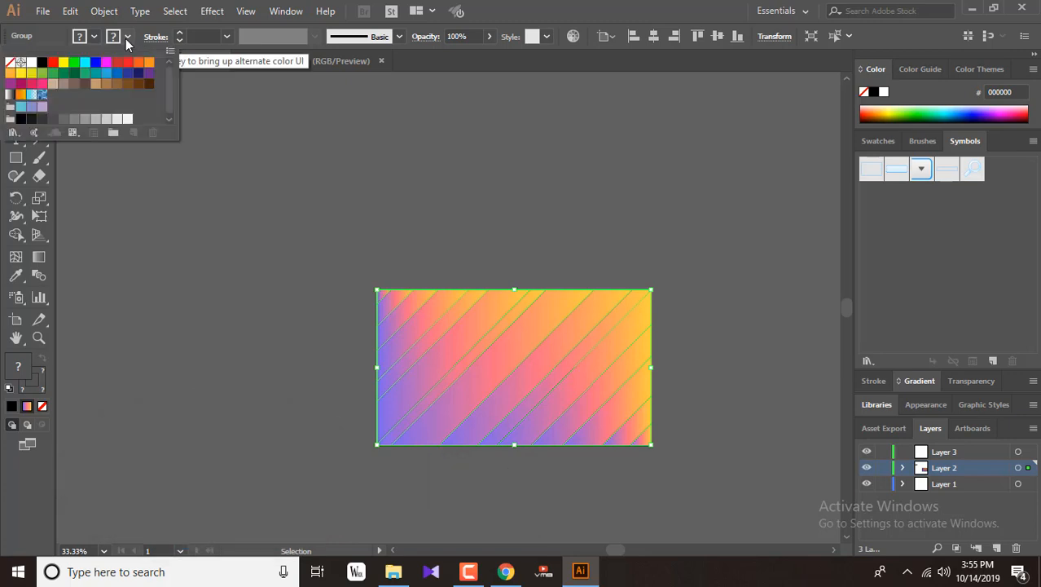
click(10, 63)
click(797, 316)
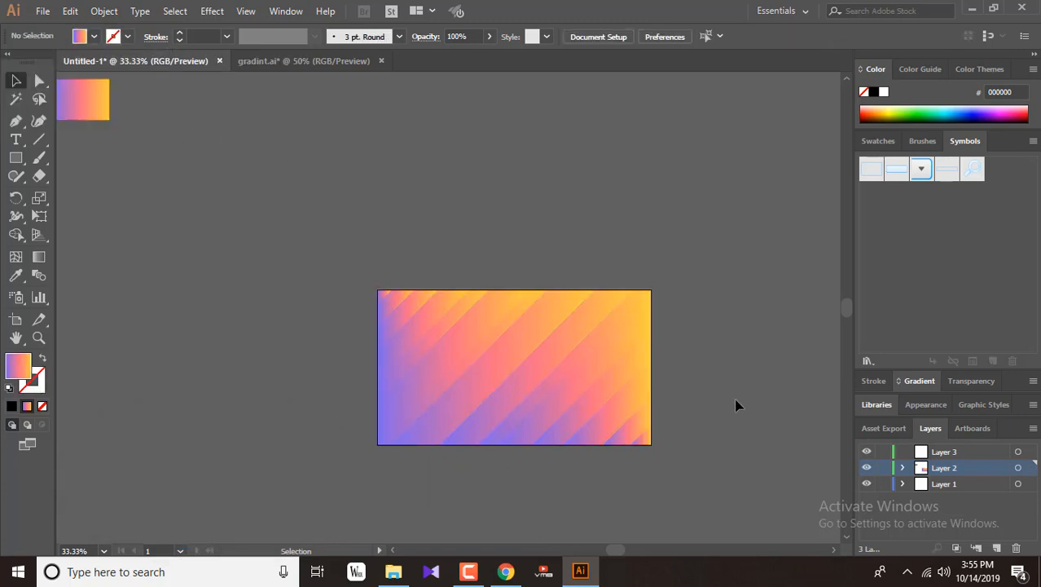
Step: Delete the empty Layer 3 and add a fresh layer above Layer 2
scroll(601, 419, up, 3)
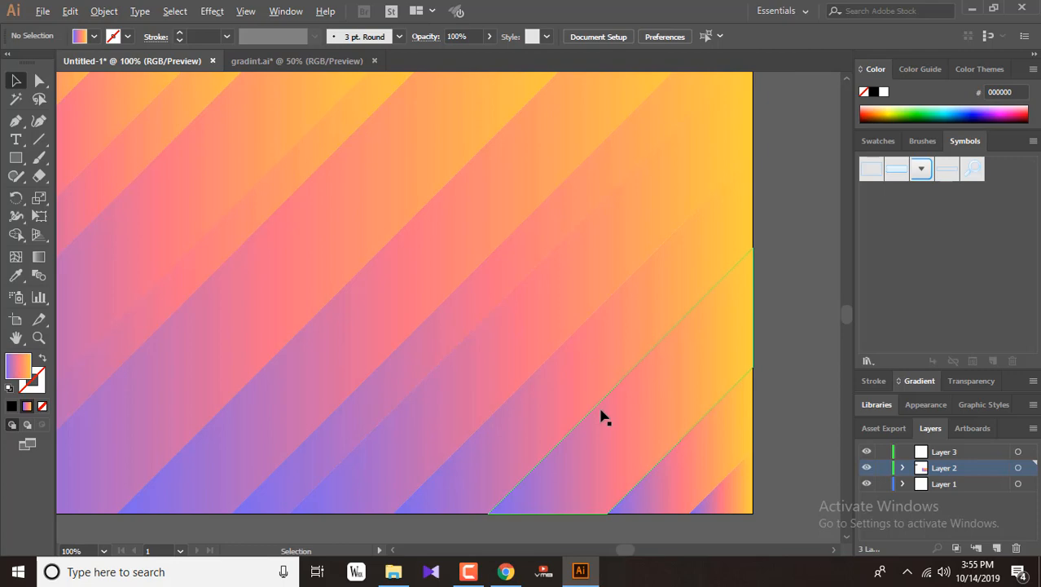
scroll(602, 417, up, 4)
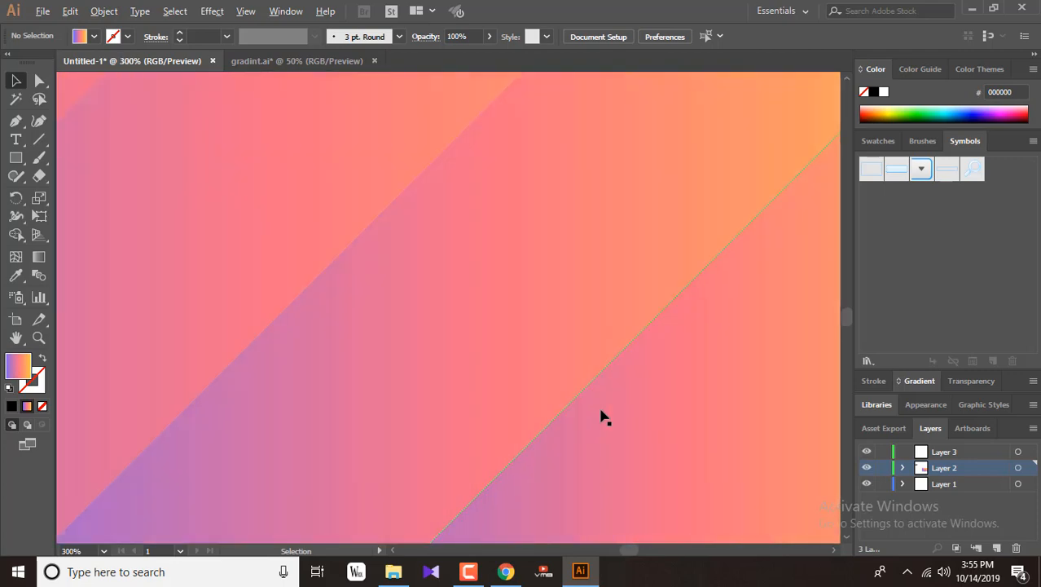
scroll(601, 417, down, 6)
scroll(601, 416, up, 2)
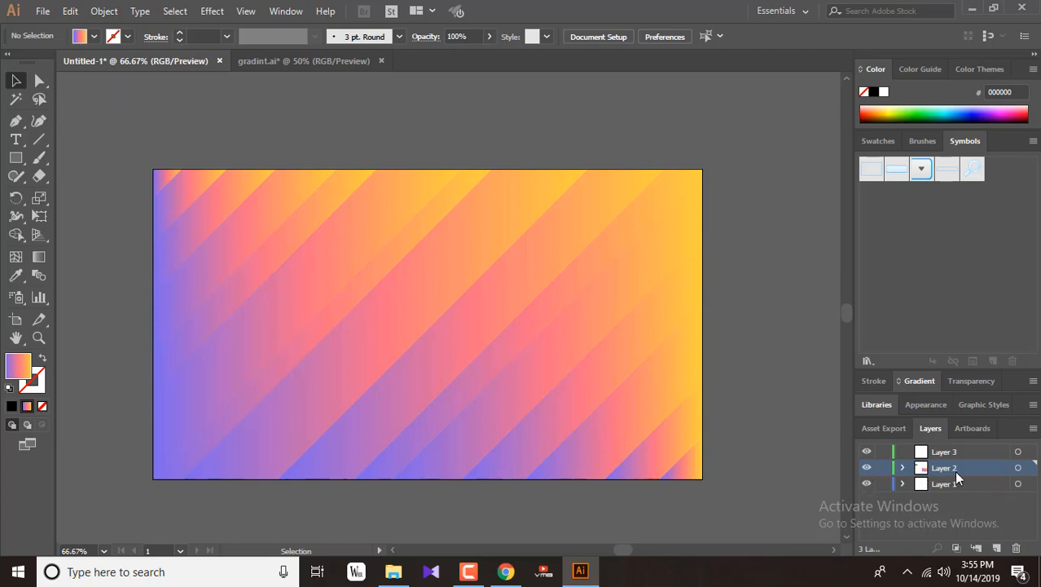
click(917, 453)
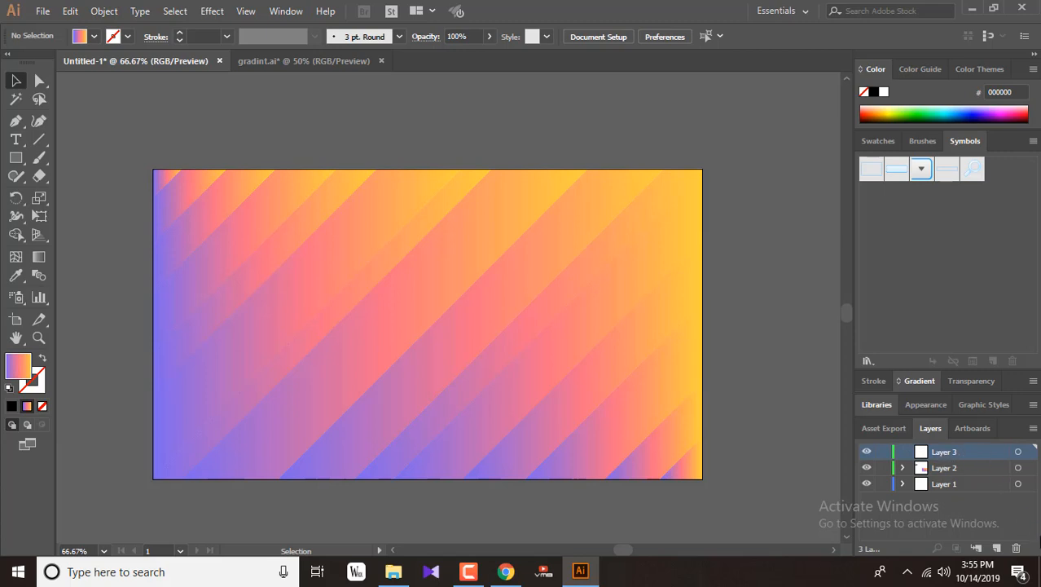
click(1016, 549)
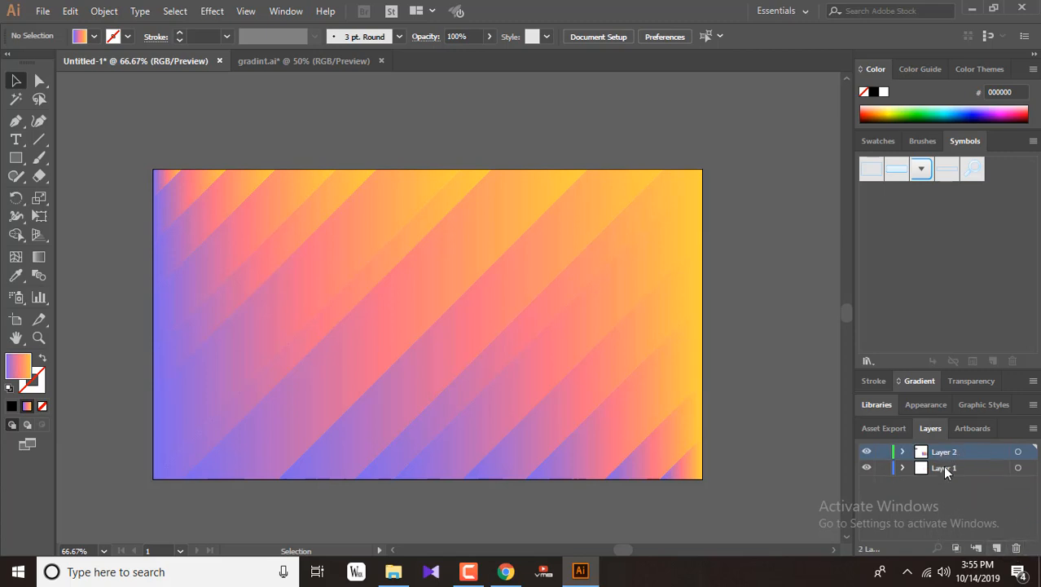
click(997, 546)
Step: Copy the striped gradient group on Layer 2 and try to paste it in front on Layer 3
click(630, 377)
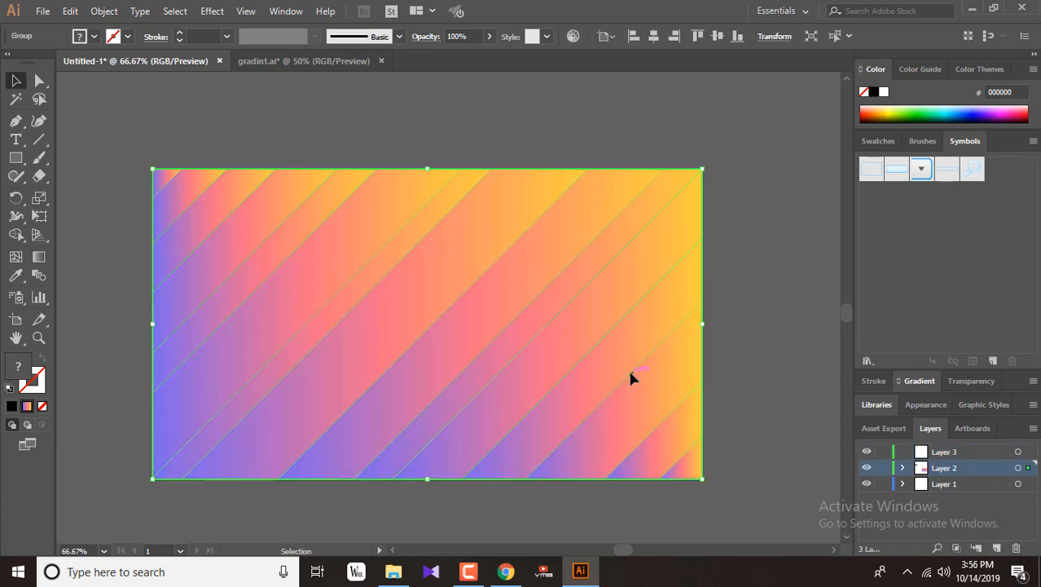
click(70, 11)
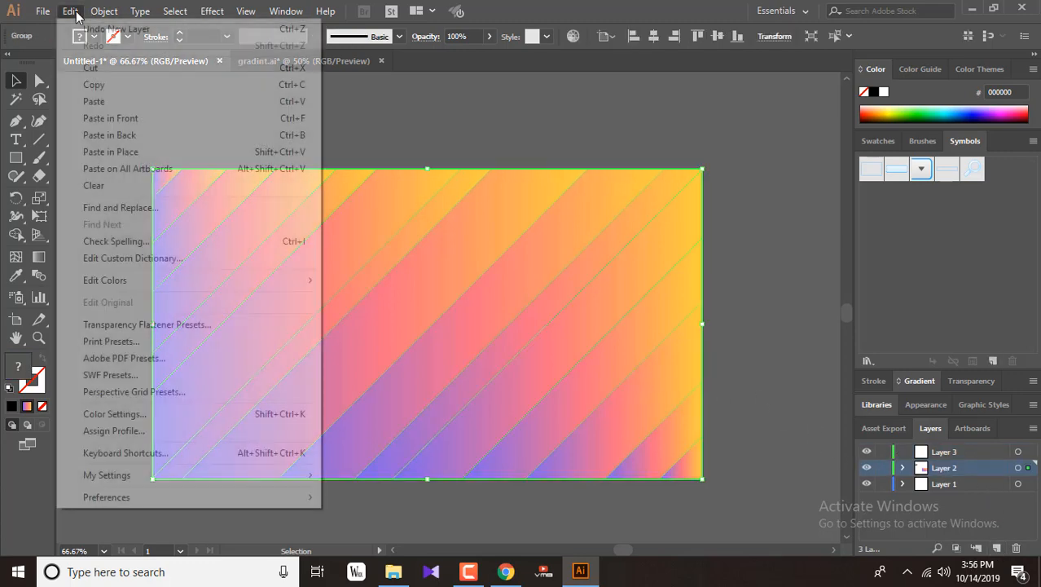
click(94, 86)
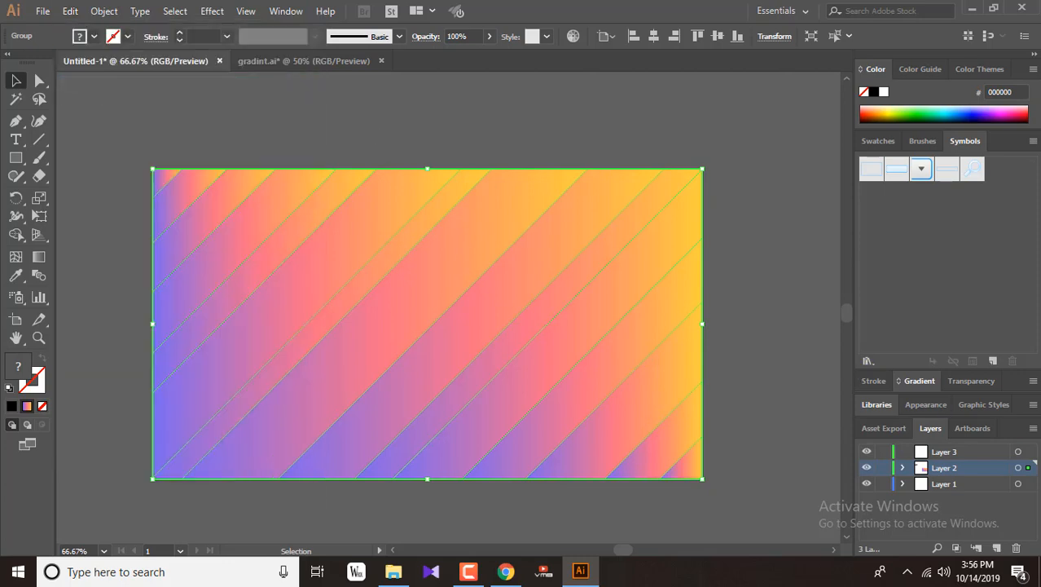
click(1019, 452)
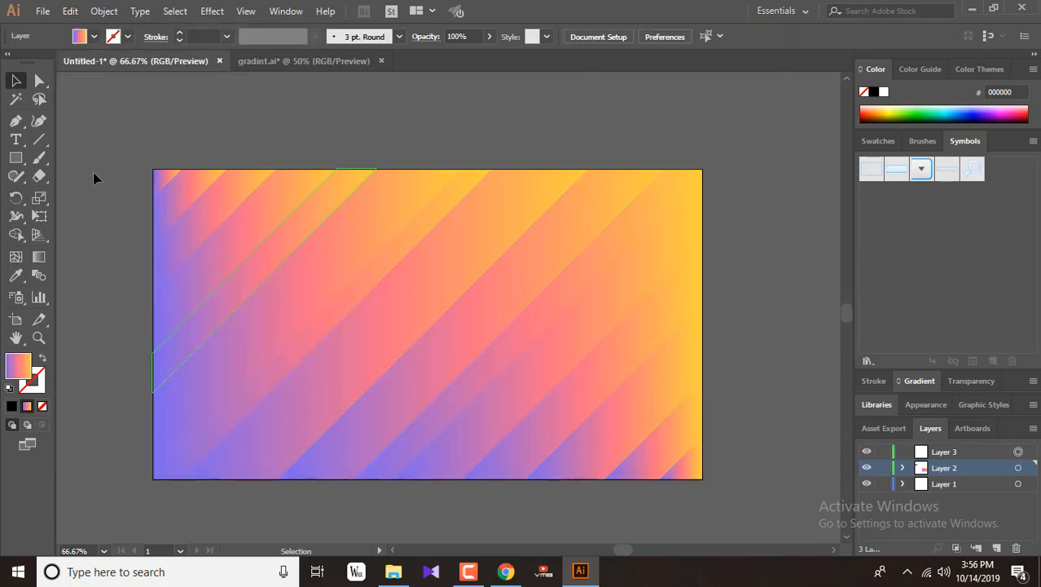
click(70, 11)
click(122, 114)
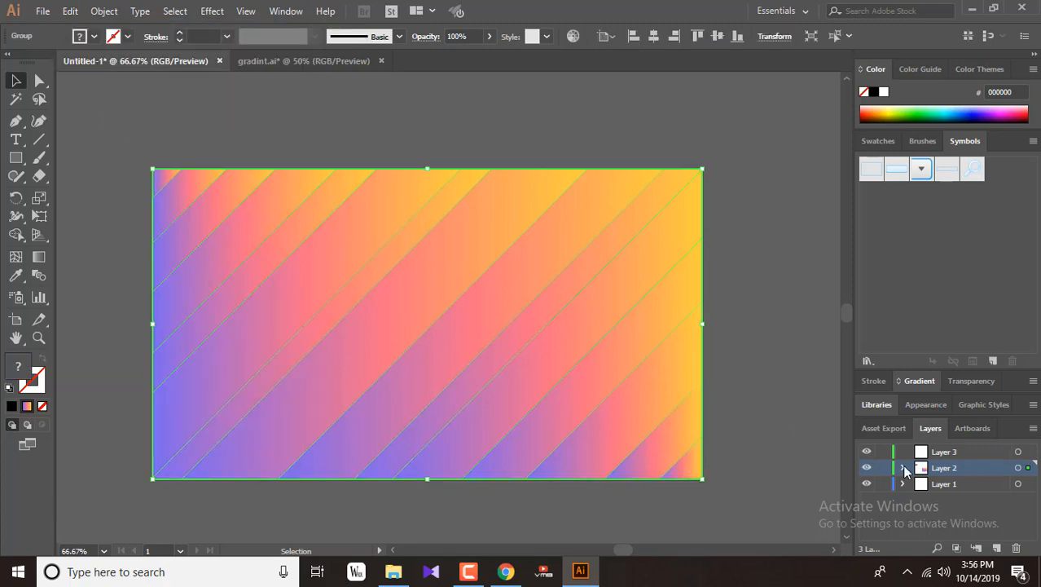
Step: Make Layer 3 the active layer and paste the copied gradient group in front on it
click(1019, 452)
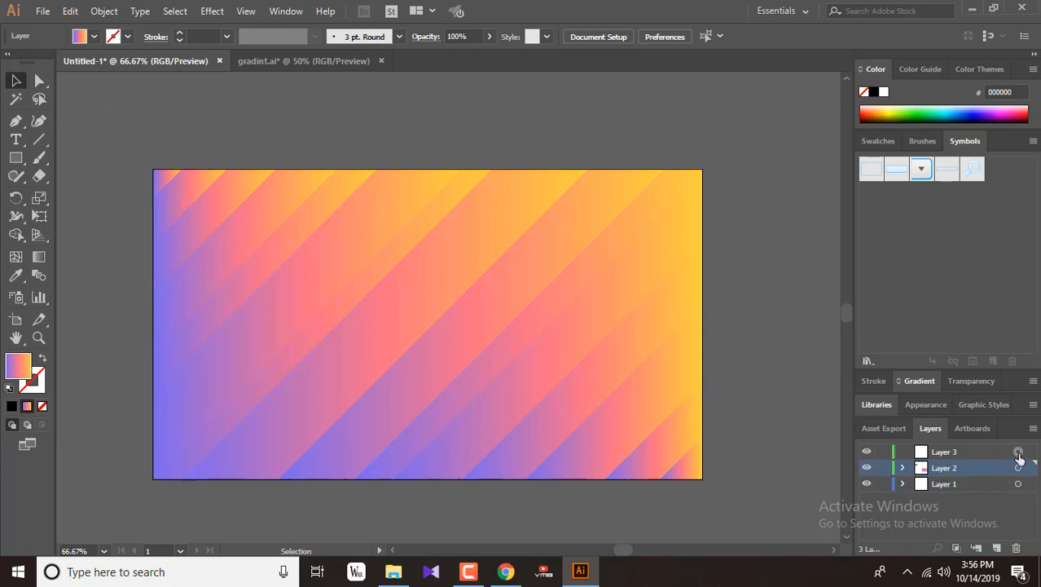
click(1019, 453)
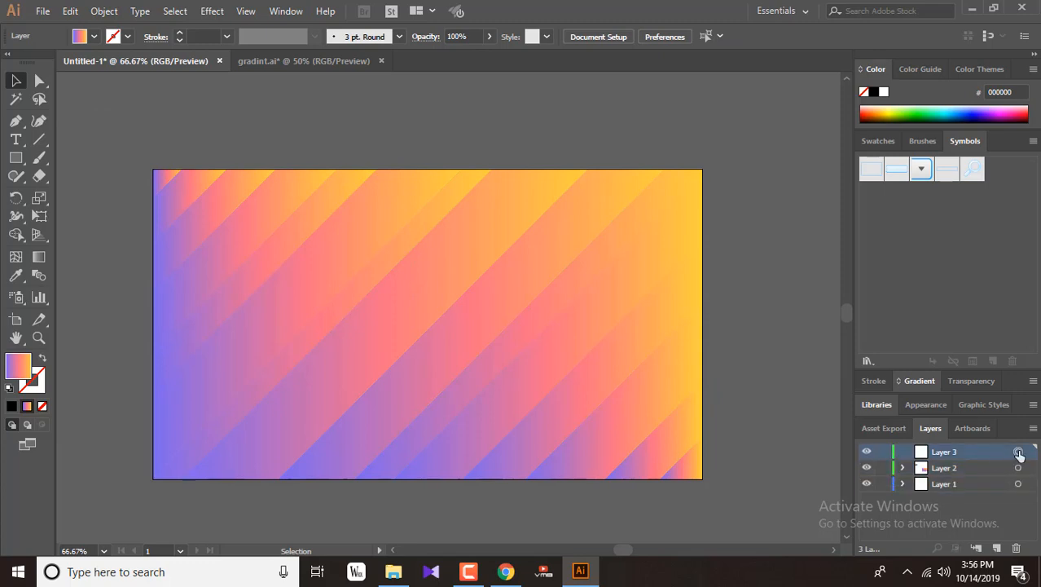
click(70, 11)
click(125, 118)
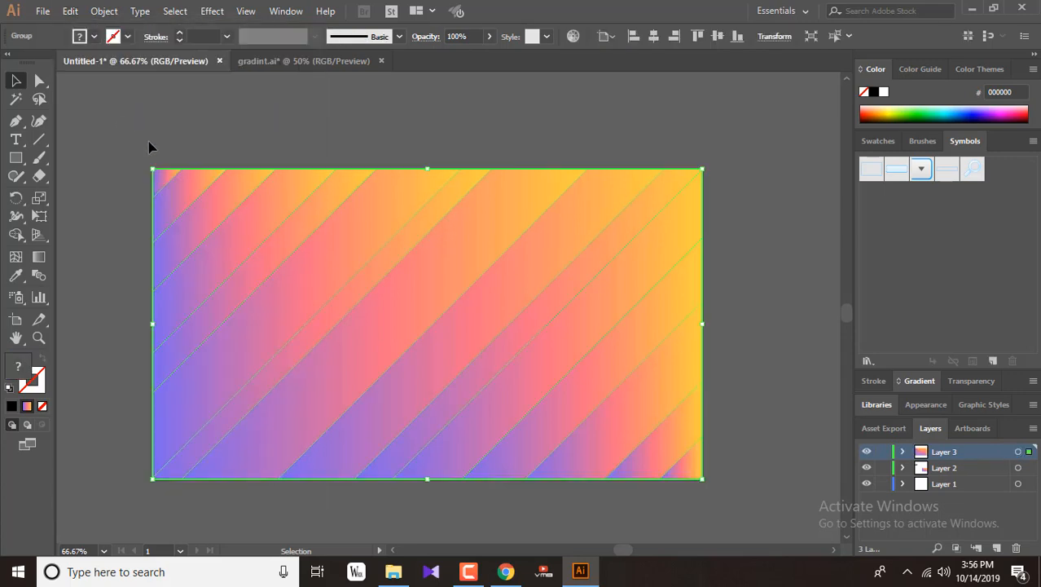
Step: Hide Layer 3 to check the artwork on Layer 2, and show Layer 3 again as the active layer
click(867, 449)
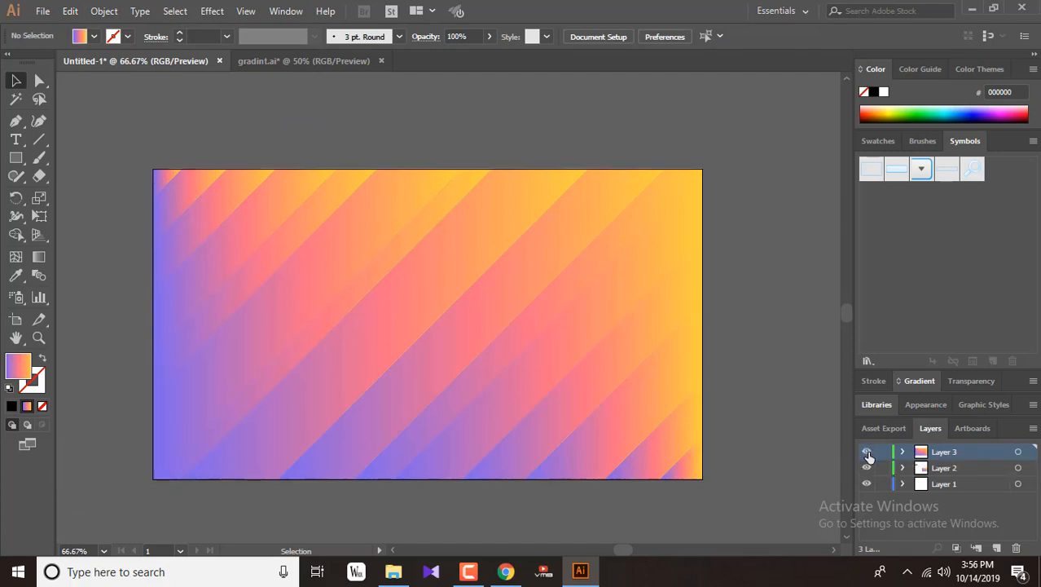
click(938, 469)
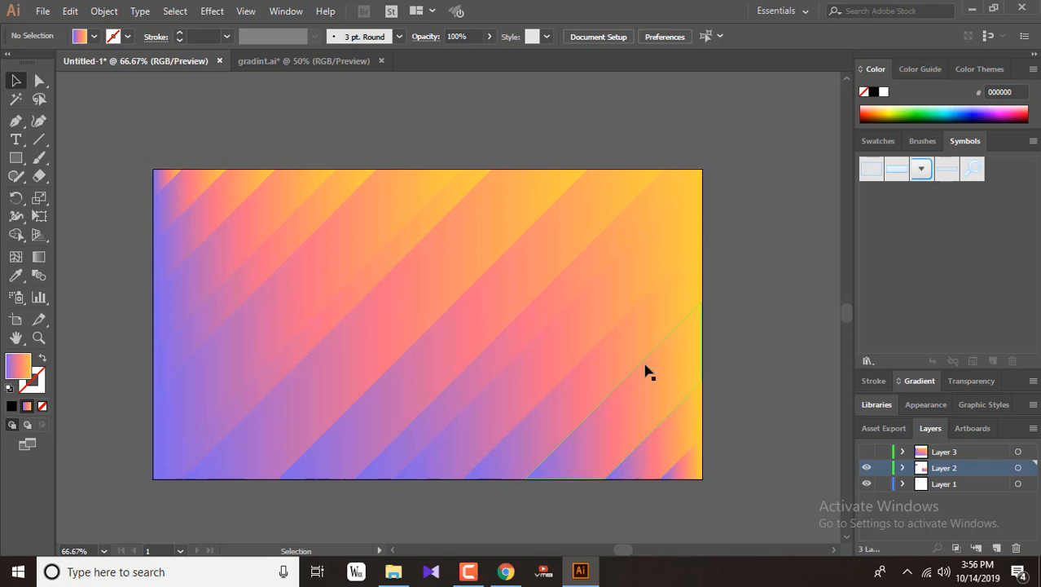
click(975, 453)
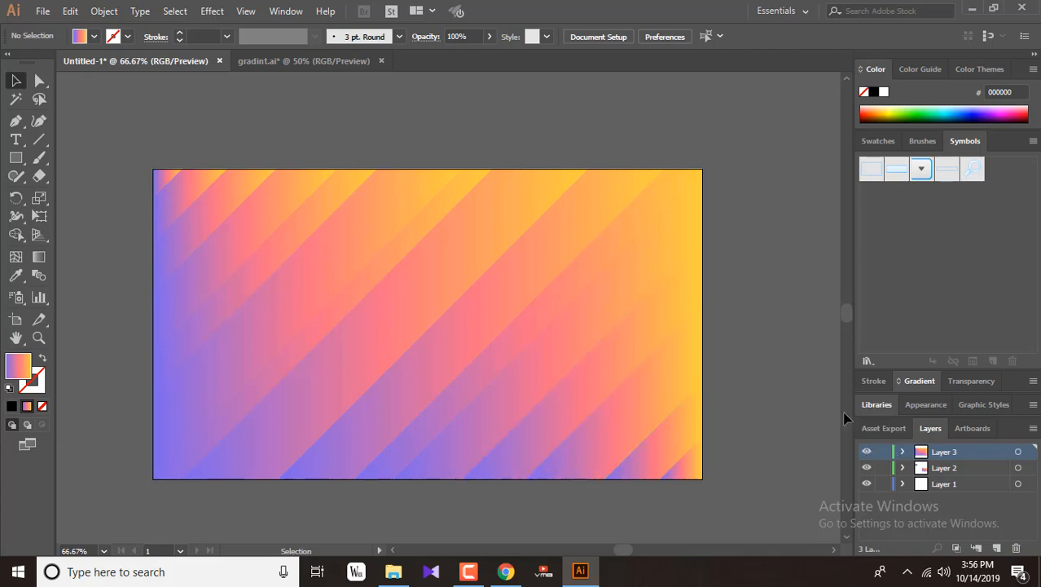
Step: Set Layer 3's layer color to Brick Red
double_click(988, 459)
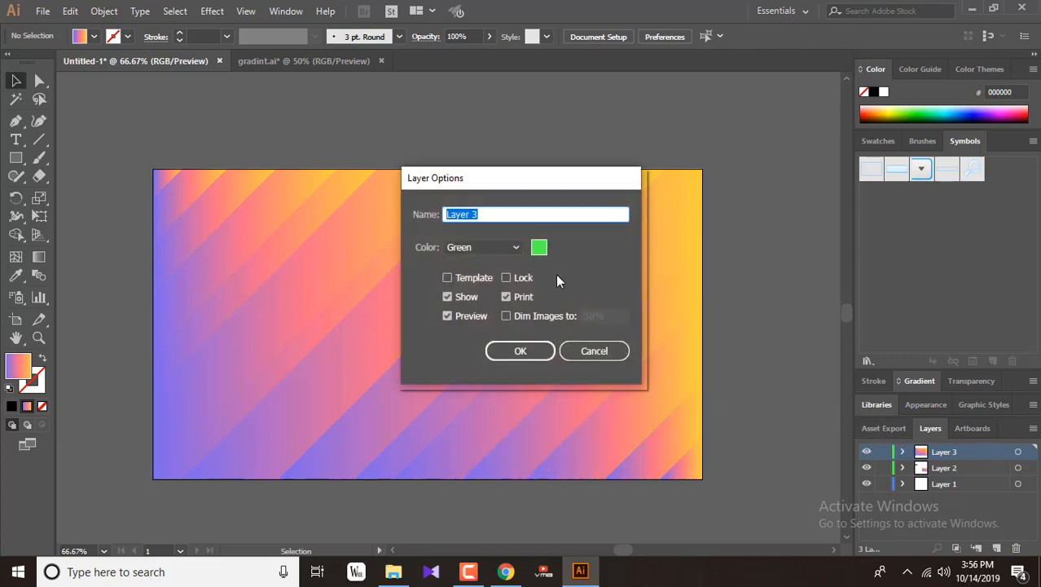
click(501, 250)
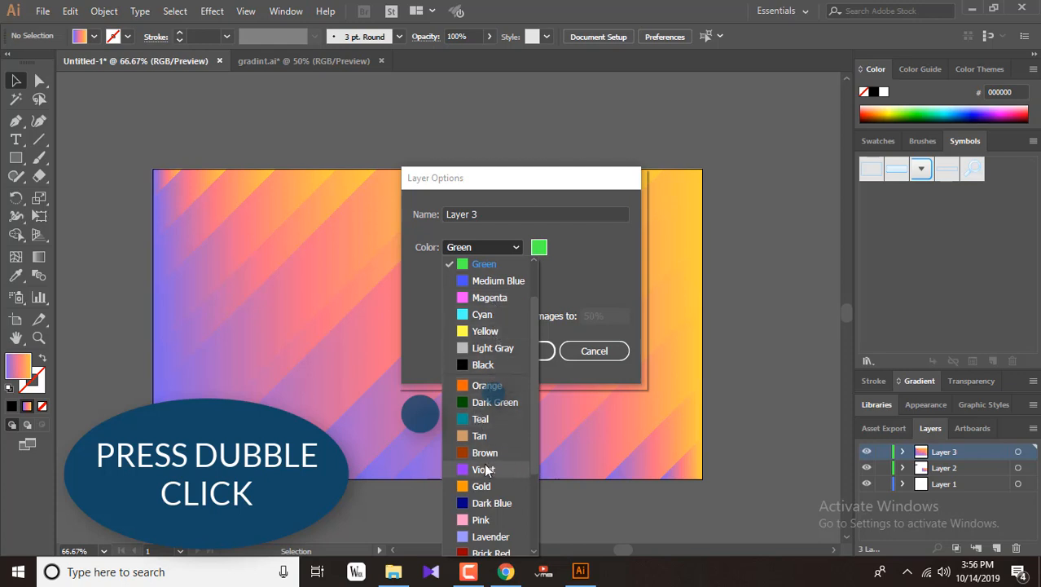
click(489, 551)
click(521, 350)
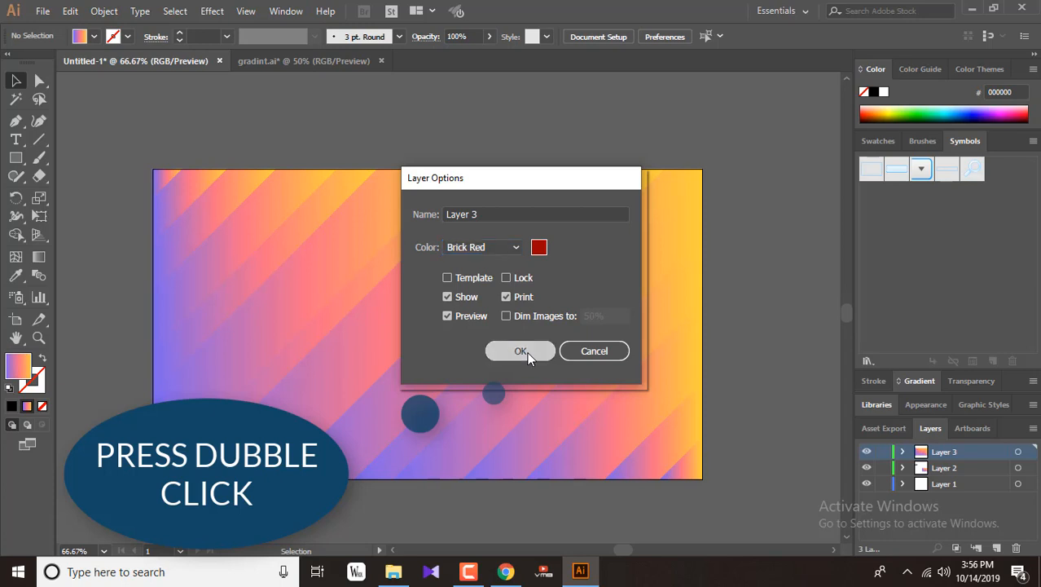
drag(621, 342, 173, 211)
Step: Lock Layer 2 and make Layer 3 the active layer
click(978, 466)
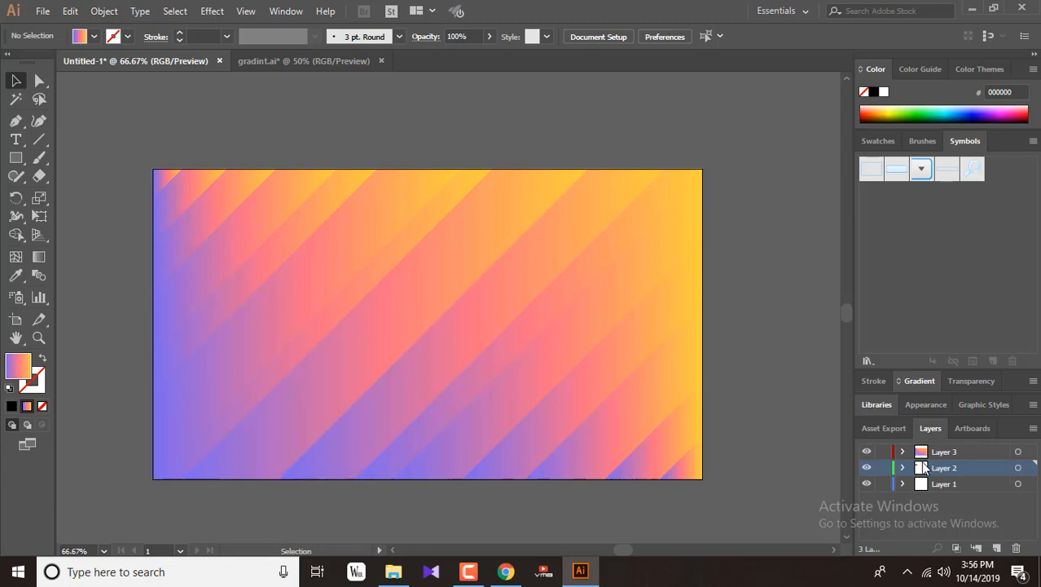
click(867, 452)
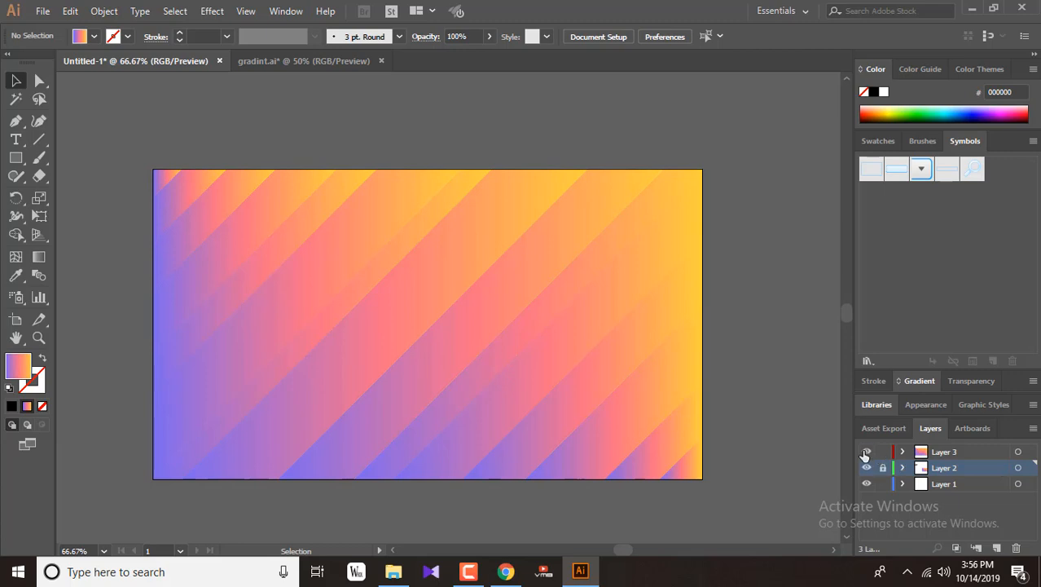
click(1009, 454)
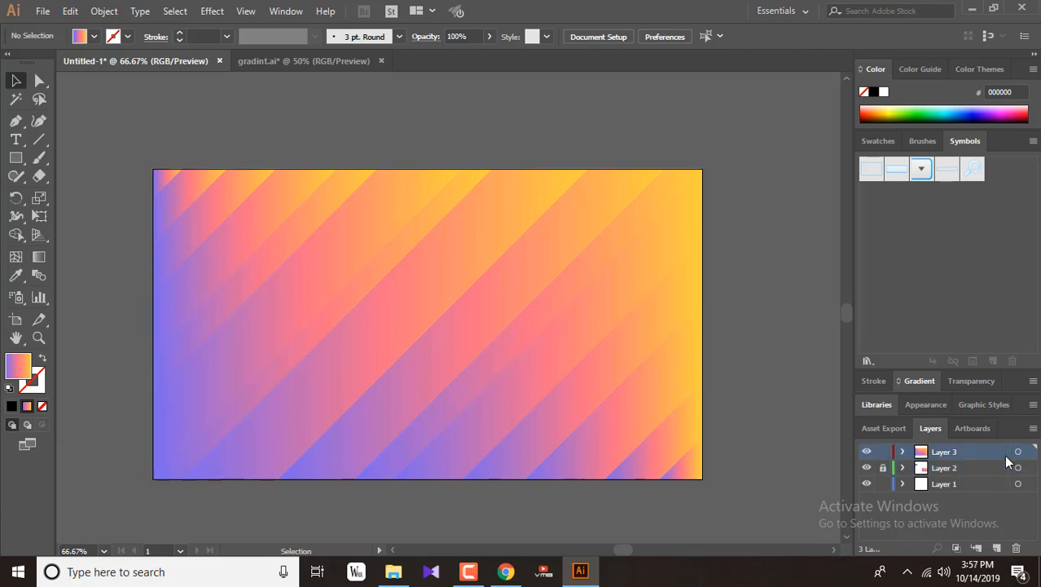
Step: Ungroup the striped gradient group on Layer 3 twice, down to separately selectable stripes, and leave them deselected
click(658, 413)
click(721, 477)
click(619, 412)
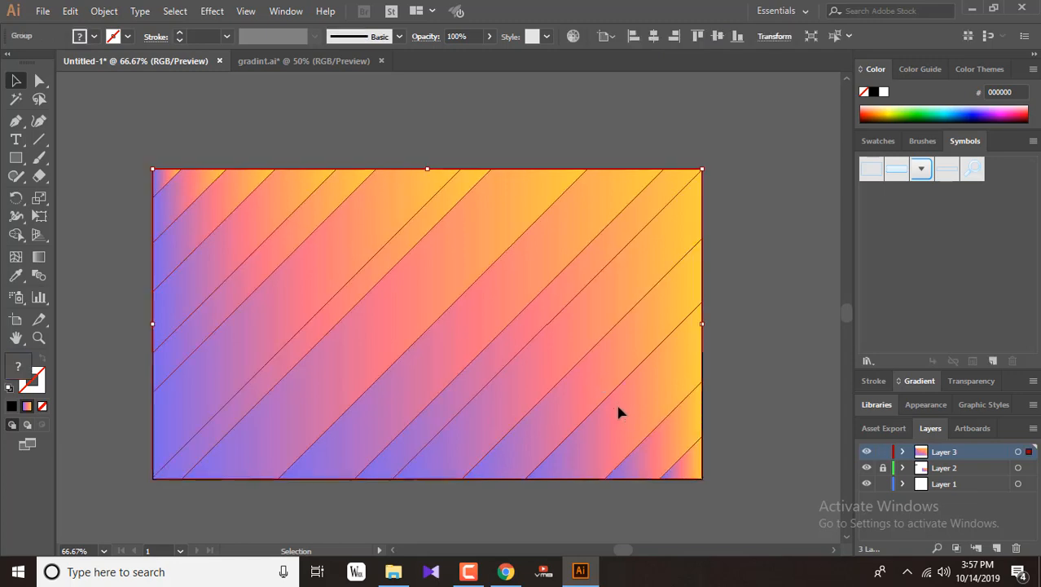
right_click(625, 387)
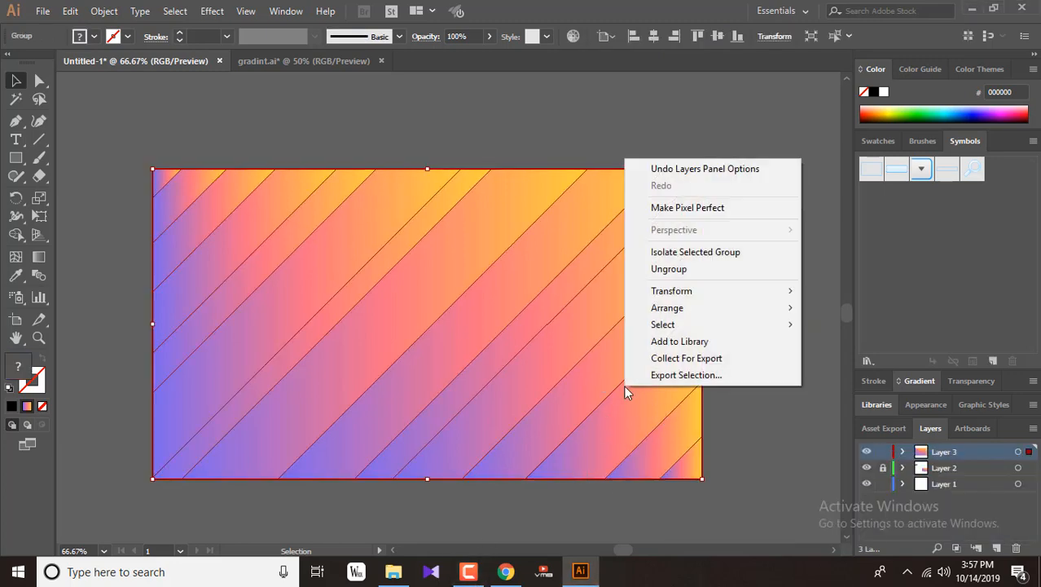
click(676, 272)
right_click(609, 391)
click(644, 273)
click(753, 318)
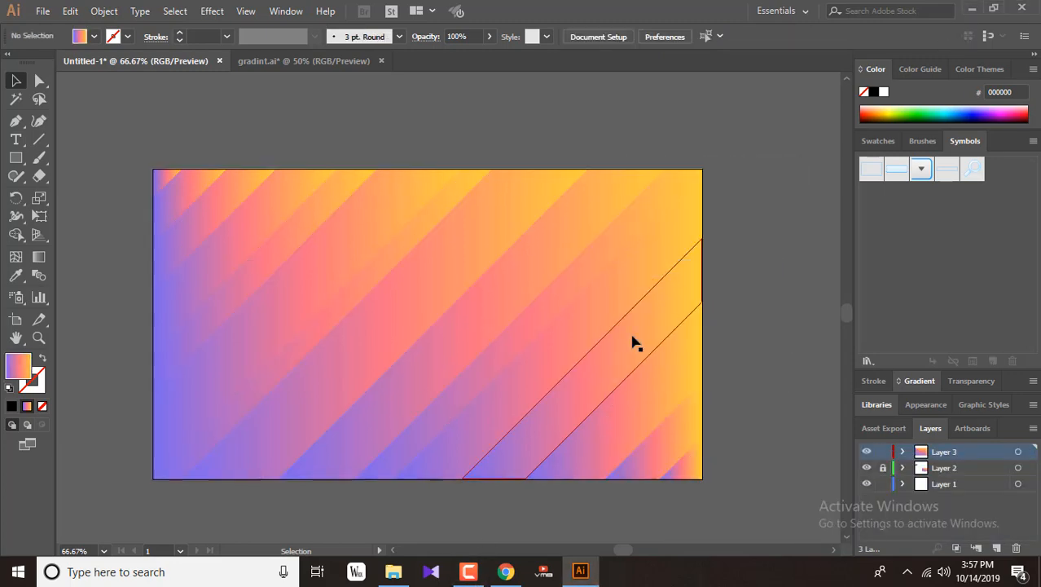
click(633, 337)
click(574, 299)
click(807, 328)
Step: Lock and hide Layer 3, and ungroup the topmost striped gradient group on Layer 2 twice
click(884, 452)
click(866, 452)
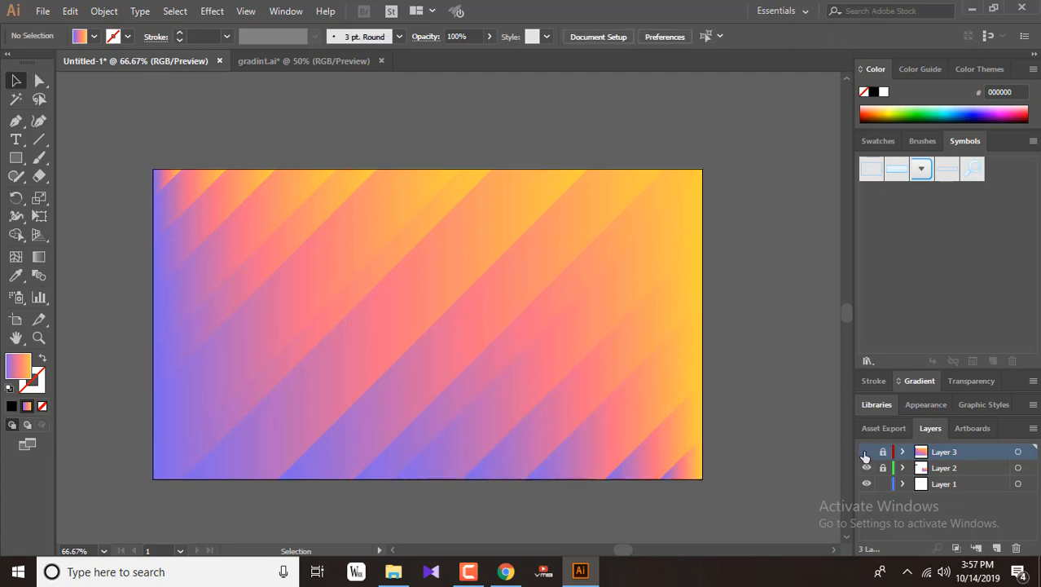
click(646, 432)
right_click(646, 433)
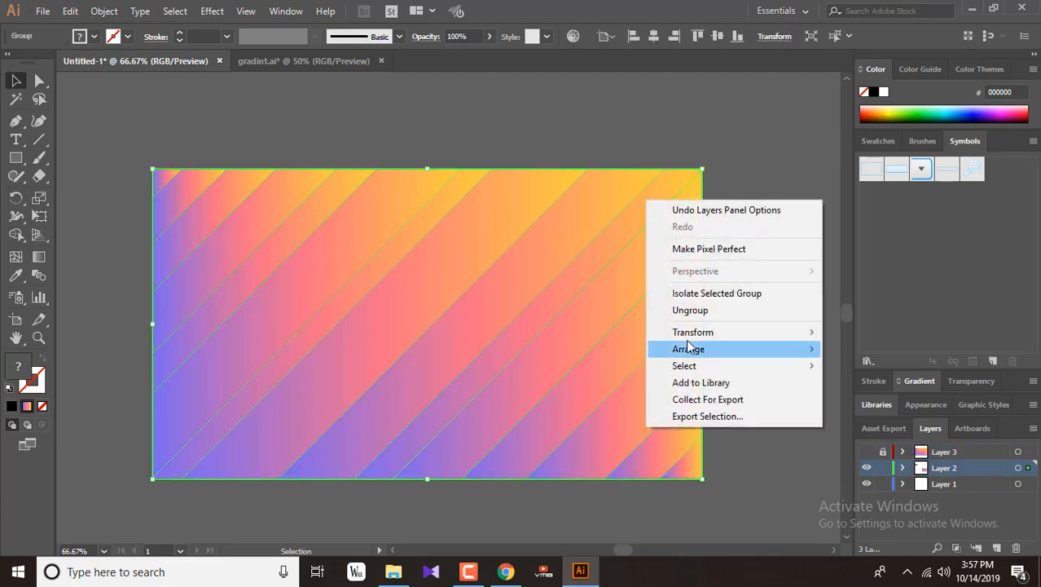
click(677, 313)
right_click(628, 353)
click(686, 238)
click(736, 273)
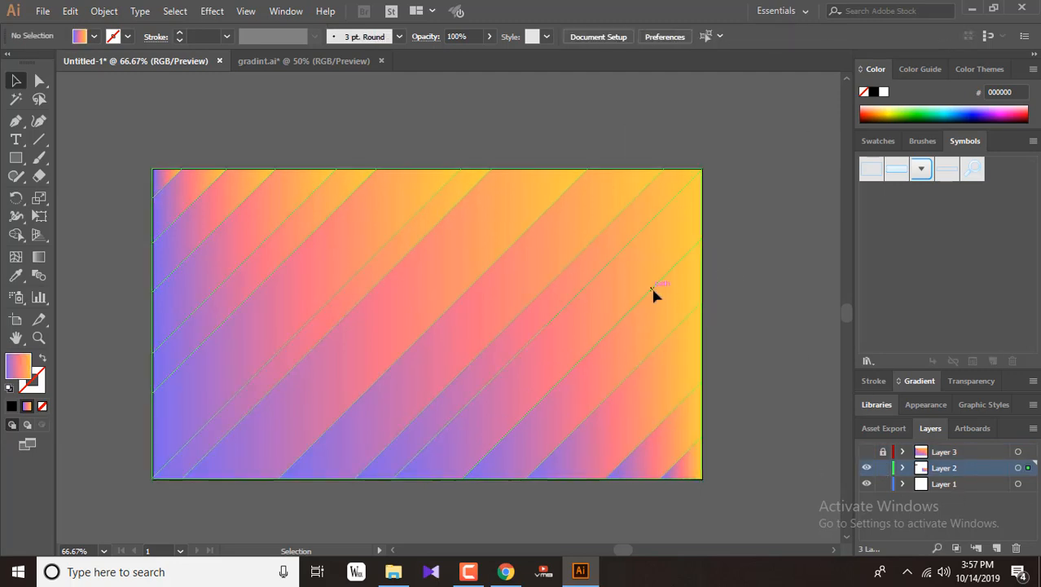
Step: Ungroup the remaining striped gradient group on Layer 2 and leave its pieces deselected
click(653, 299)
right_click(652, 300)
click(721, 412)
click(750, 399)
click(690, 377)
click(740, 385)
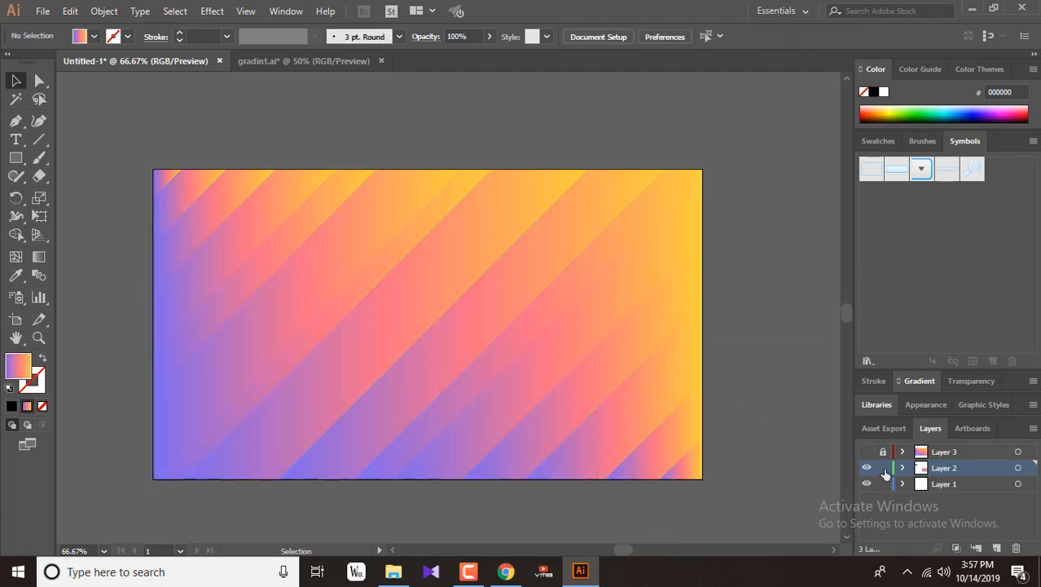
Step: Lock and hide Layer 2, and make Layer 3 visible and unlocked
click(883, 469)
click(866, 468)
click(866, 452)
click(883, 453)
Step: Try to shorten the diagonal stripe ending at the artboard's upper-right corner by moving its top two anchor points down with Direct Selection
click(488, 333)
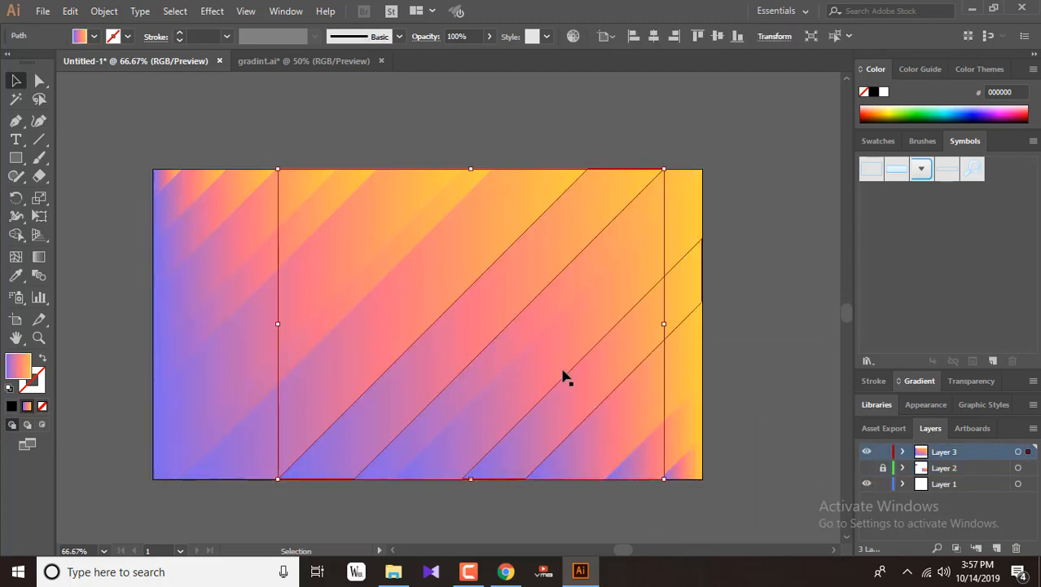
click(554, 269)
click(37, 82)
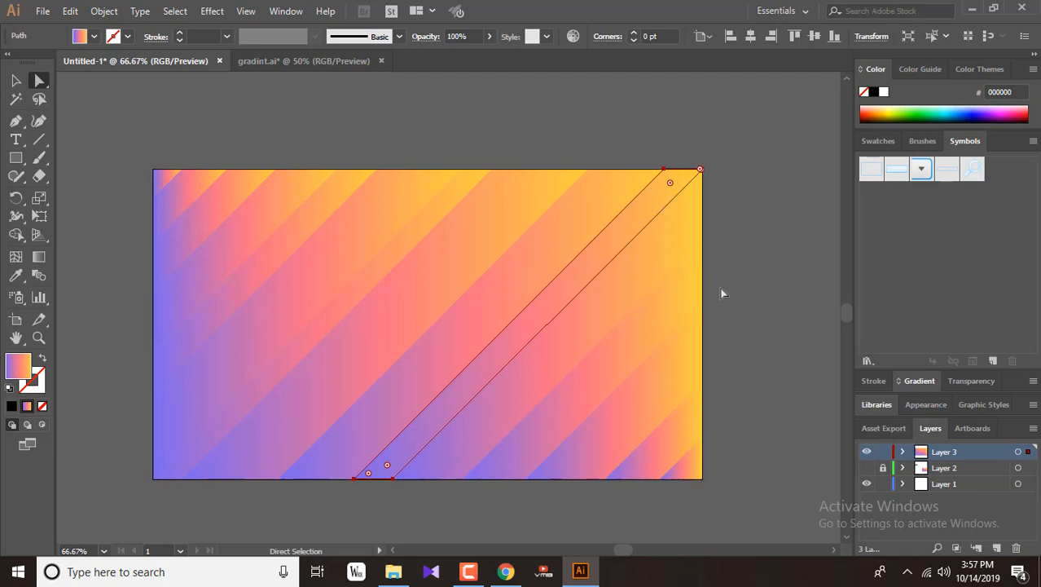
key(ctrl+plus)
drag(744, 240, 756, 358)
click(634, 197)
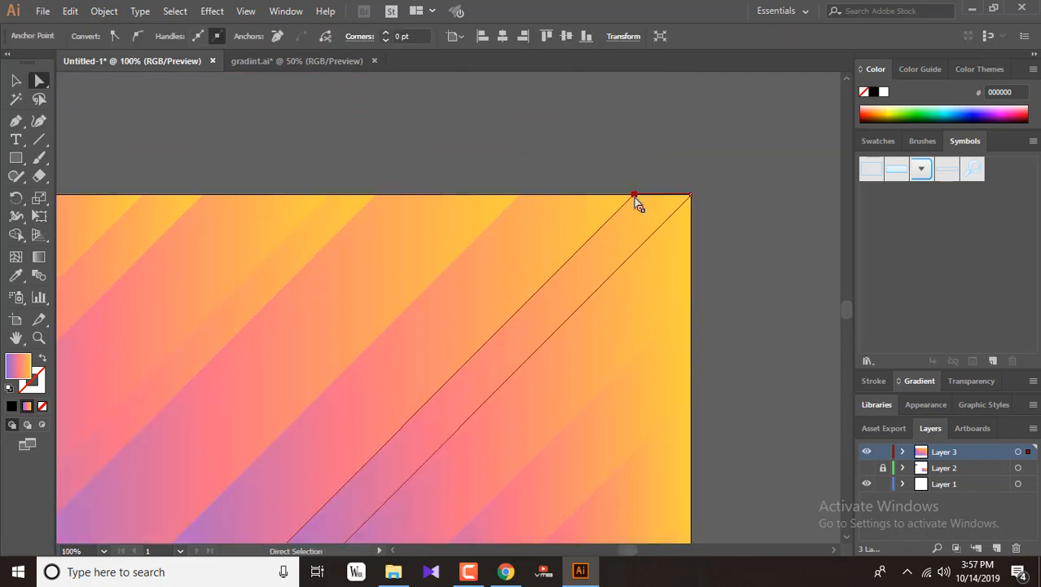
shift+click(689, 196)
drag(689, 201, 534, 351)
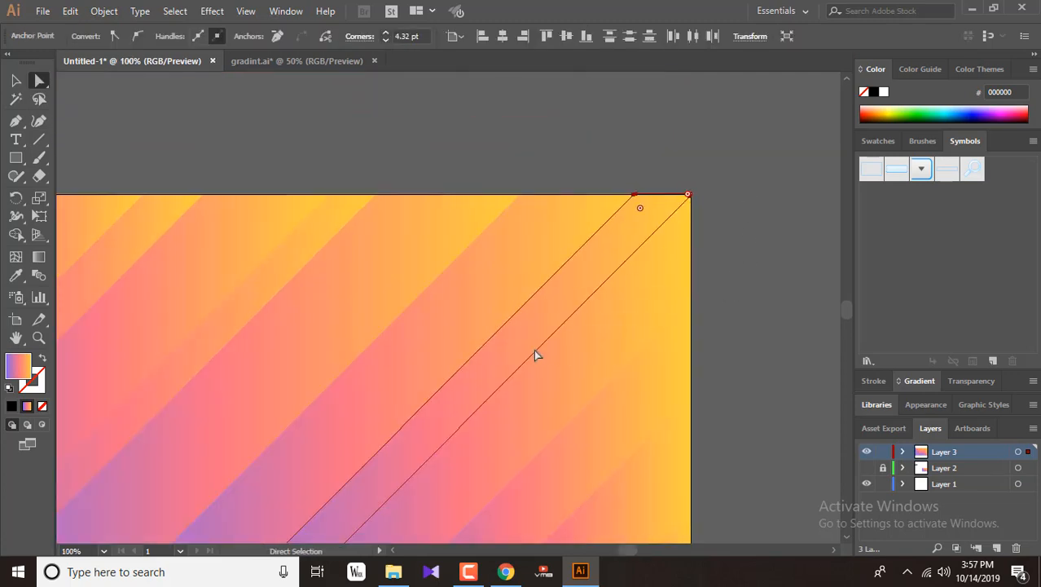
scroll(538, 350, down, 1)
drag(604, 247, 574, 317)
key(ctrl+z)
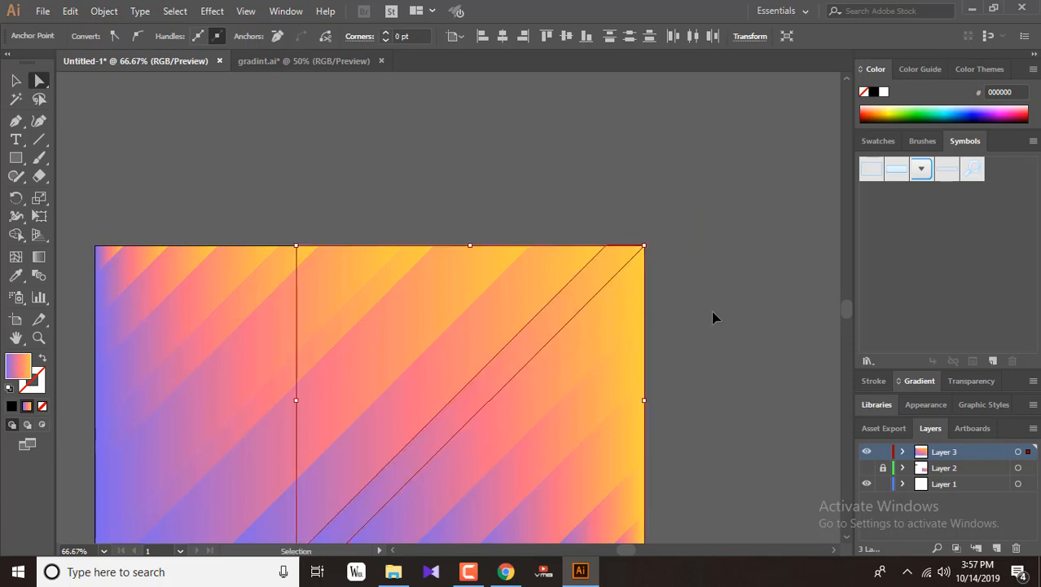
Step: Try to shorten the wide diagonal stripe near the artboard's right side by moving its top two anchor points down along its slope
click(714, 316)
scroll(586, 261, up, 7)
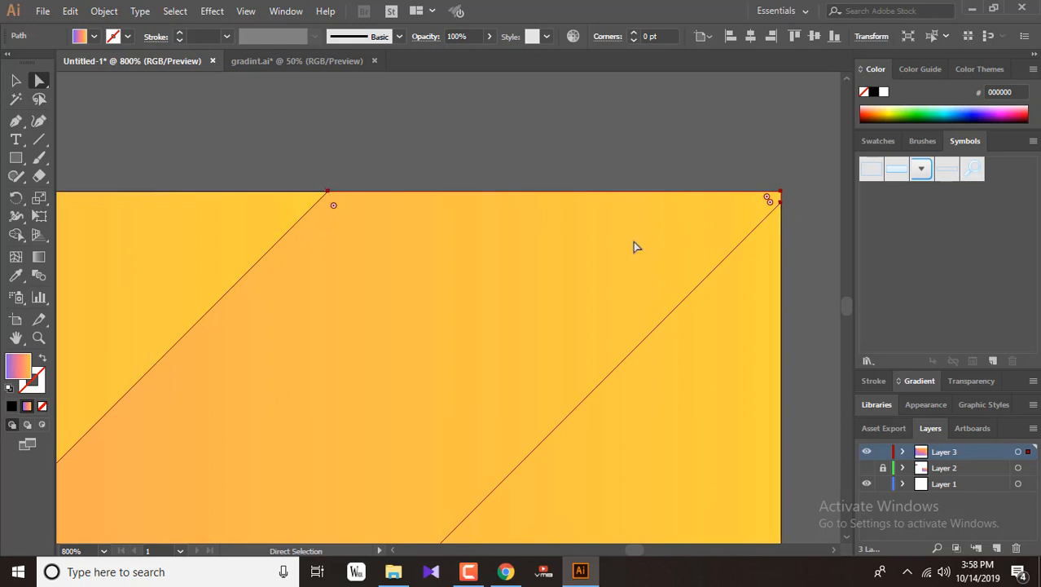
scroll(636, 247, down, 6)
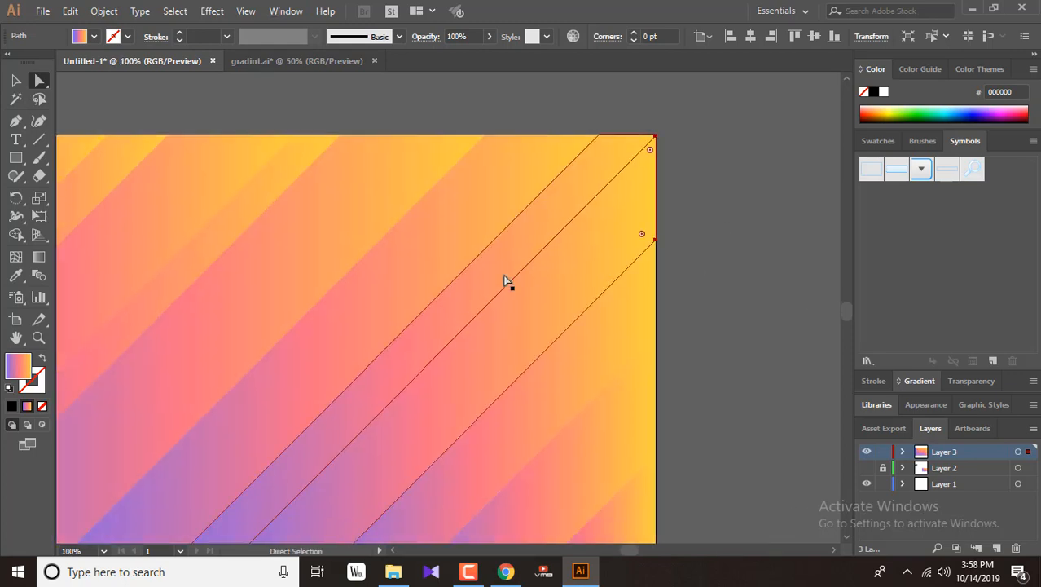
scroll(456, 253, down, 1)
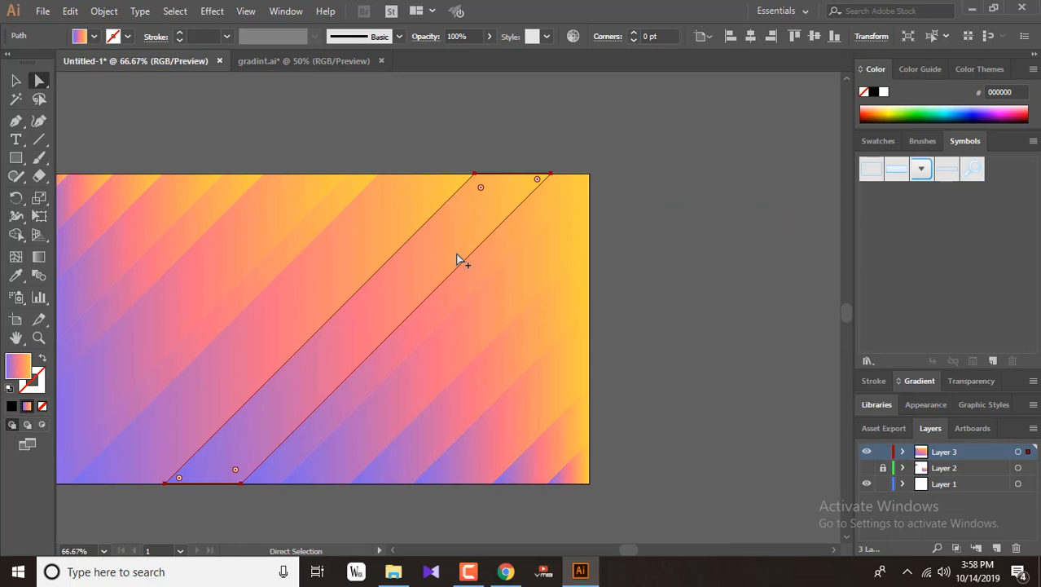
click(474, 174)
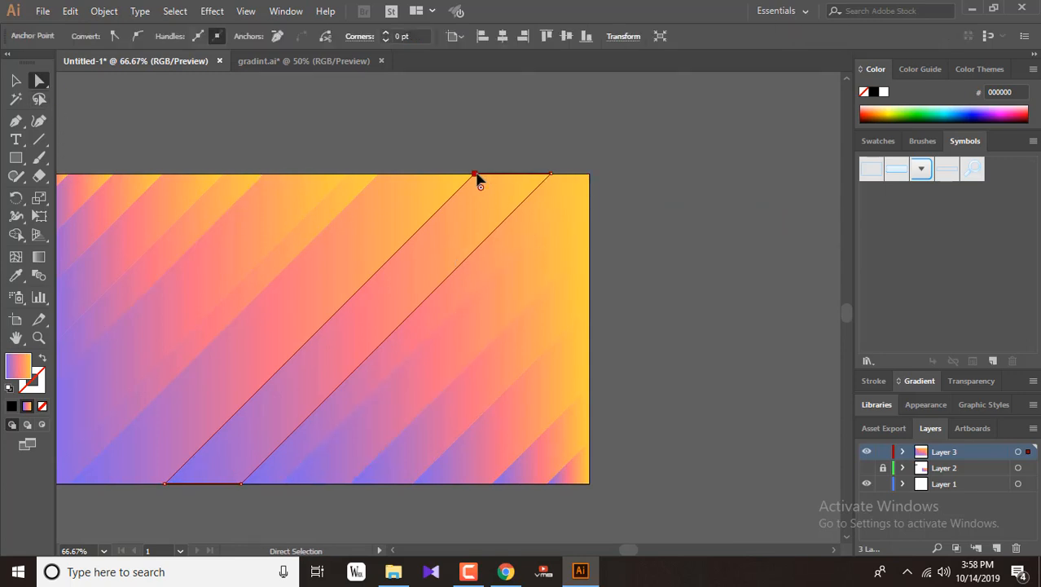
shift+click(550, 174)
drag(550, 175, 425, 299)
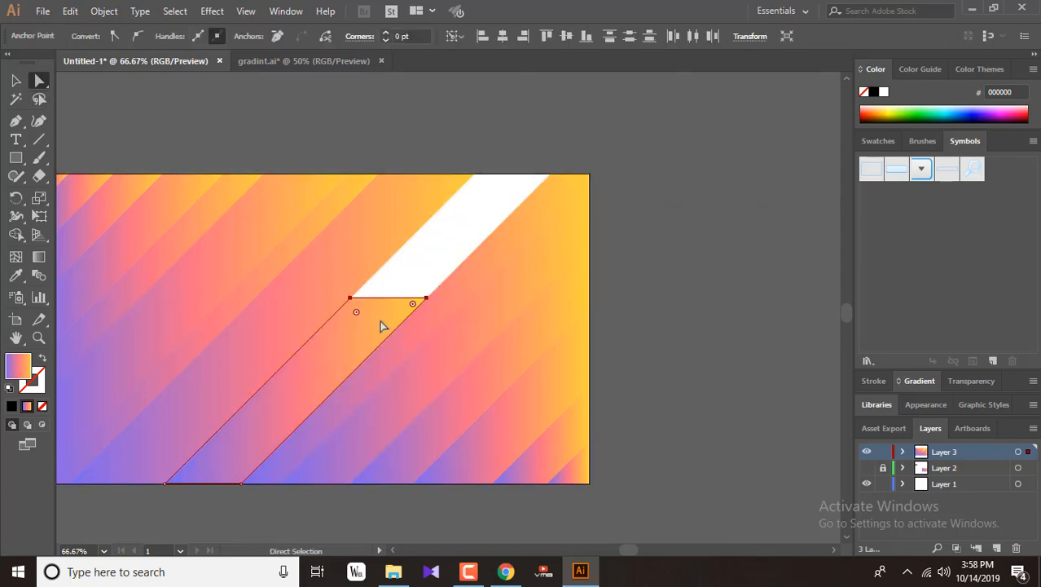
key(ctrl+z)
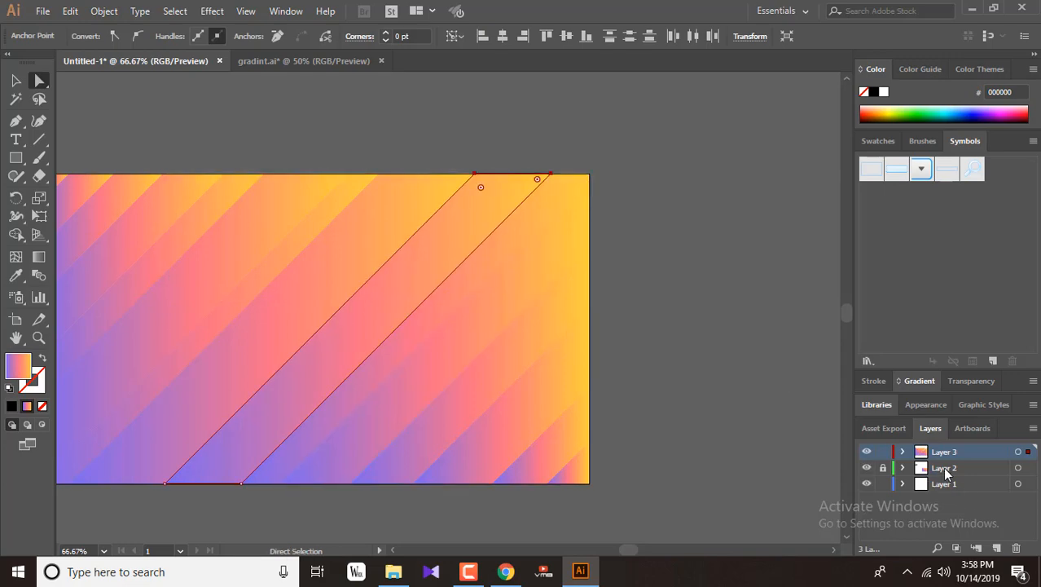
Step: Copy the wide diagonal stripe running to the top edge near the upper-right corner and paste it in front
click(505, 214)
click(71, 11)
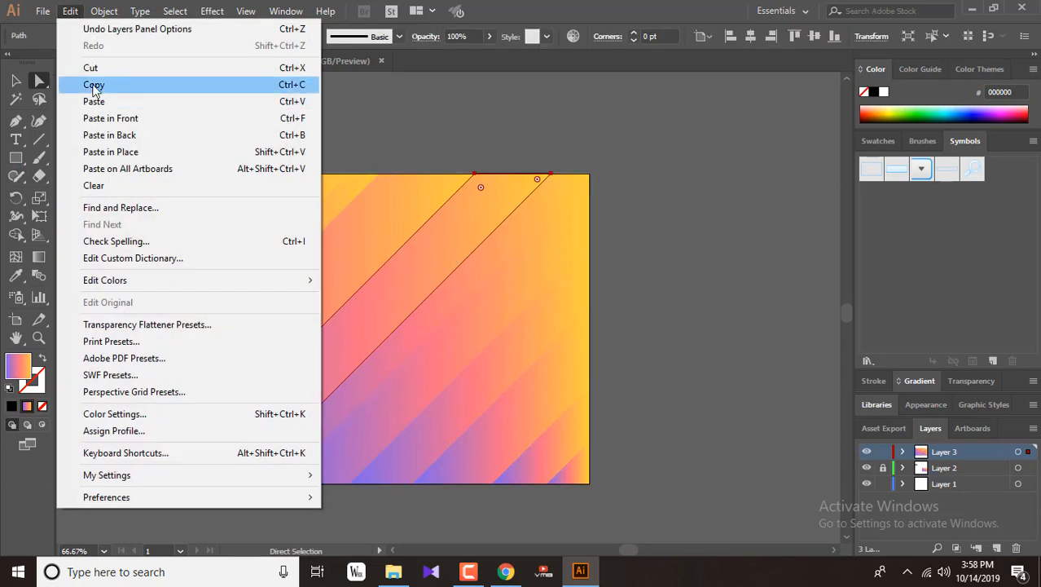
click(94, 85)
click(70, 11)
click(149, 125)
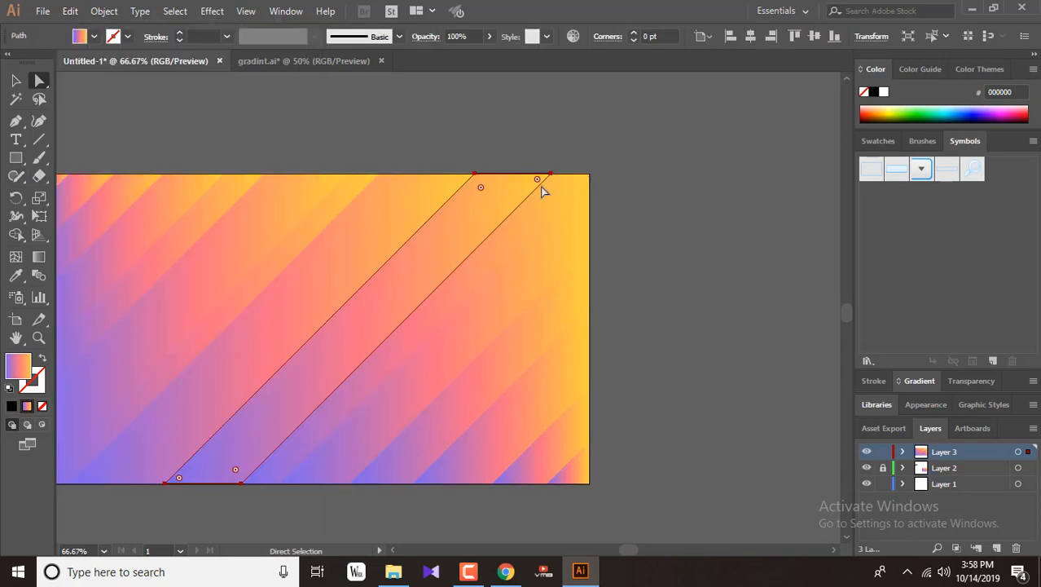
Step: Shorten the pasted stripe by moving its top two anchor points down along its slope, and fully round that end
drag(542, 186, 491, 250)
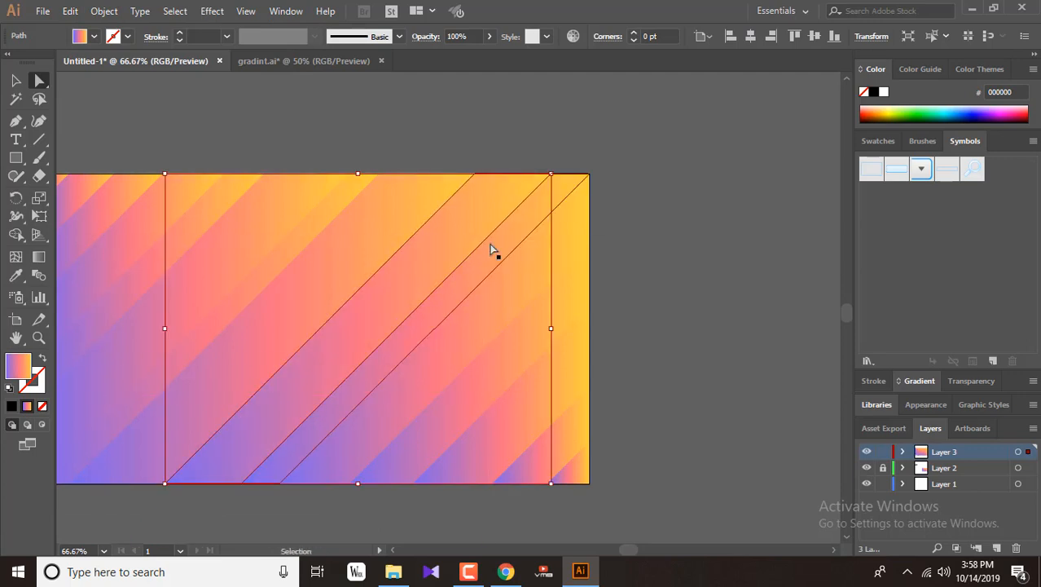
click(551, 175)
shift+click(476, 176)
drag(549, 176, 436, 380)
click(666, 330)
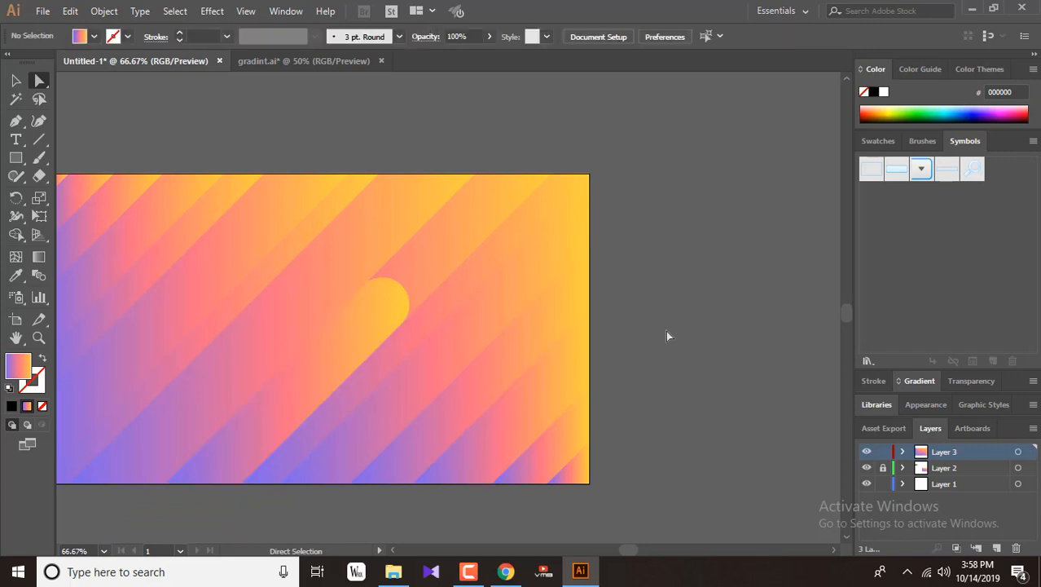
click(360, 305)
click(452, 244)
drag(325, 267, 558, 224)
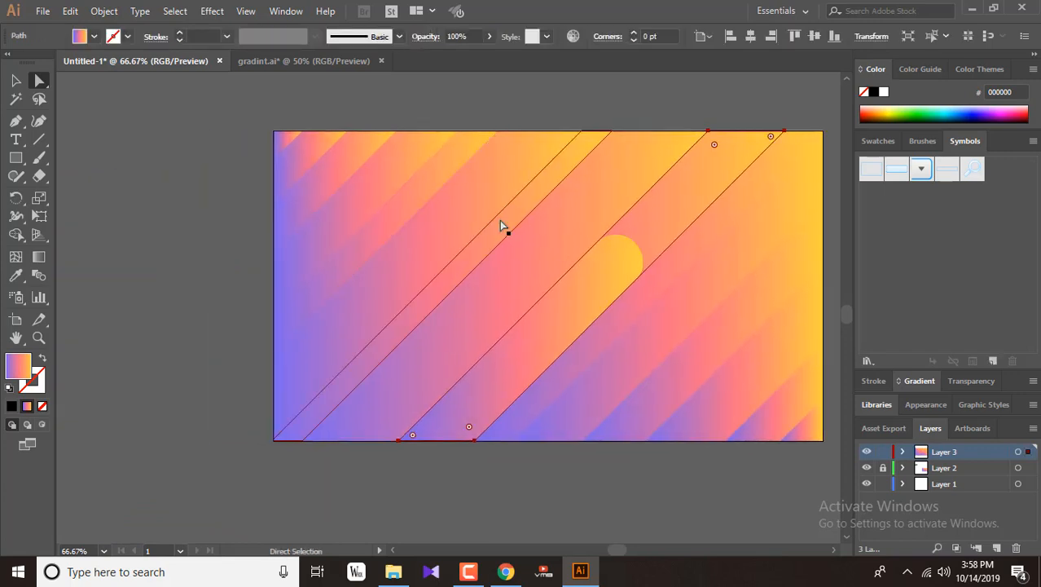
click(499, 224)
alt+scroll(283, 475, up, 6)
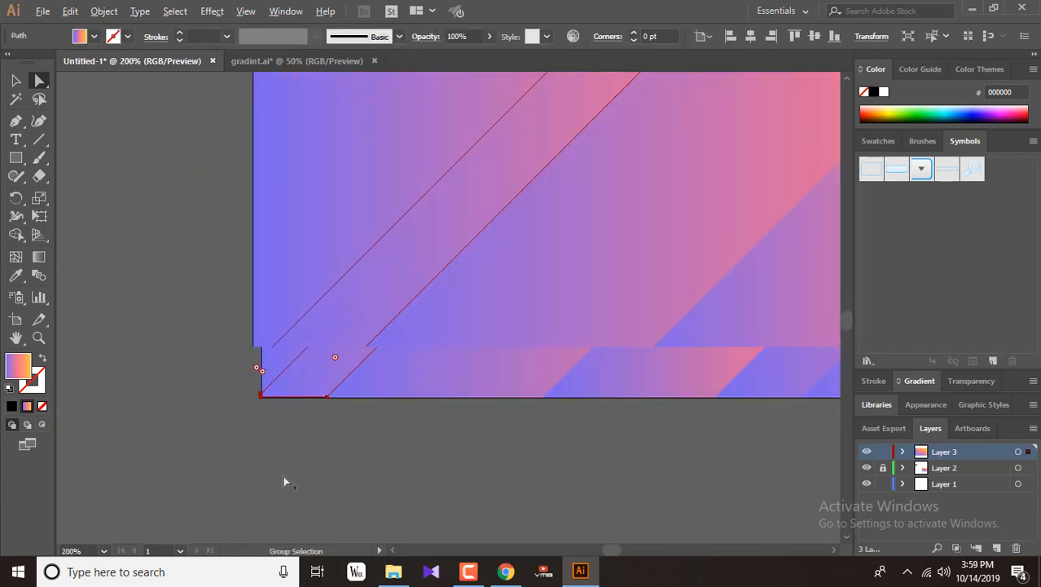
alt+scroll(265, 383, down, 7)
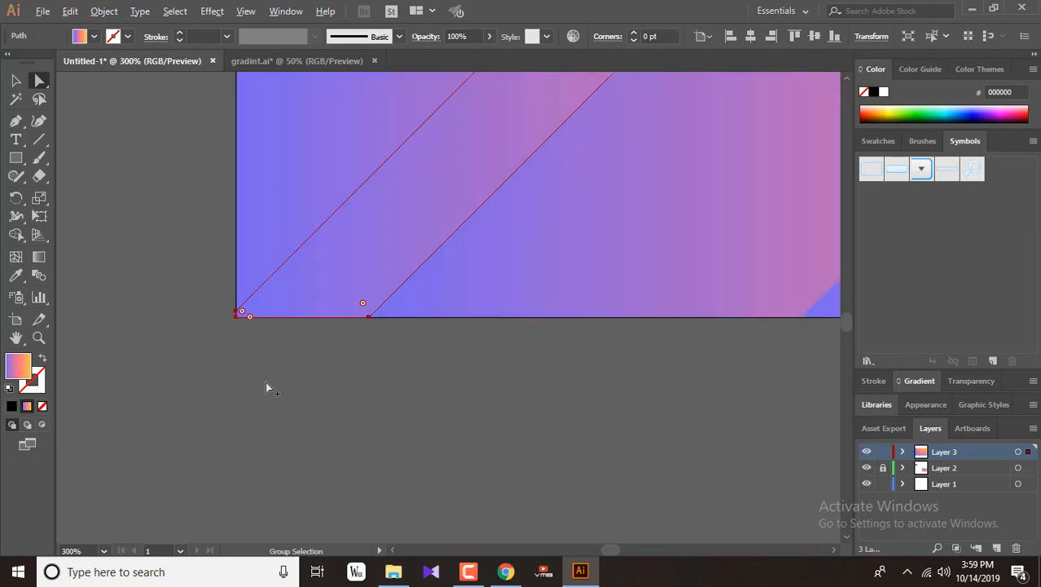
Step: Copy the diagonal stripe ending at the artboard's upper-right corner and paste it in front
alt+click(518, 307)
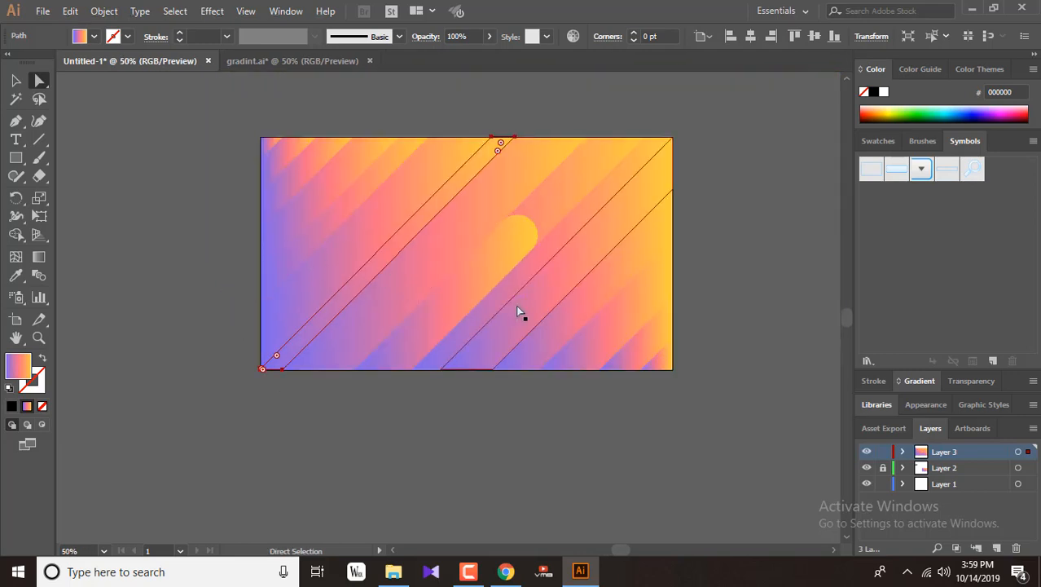
alt+scroll(562, 286, up, 1)
alt+scroll(562, 286, down, 1)
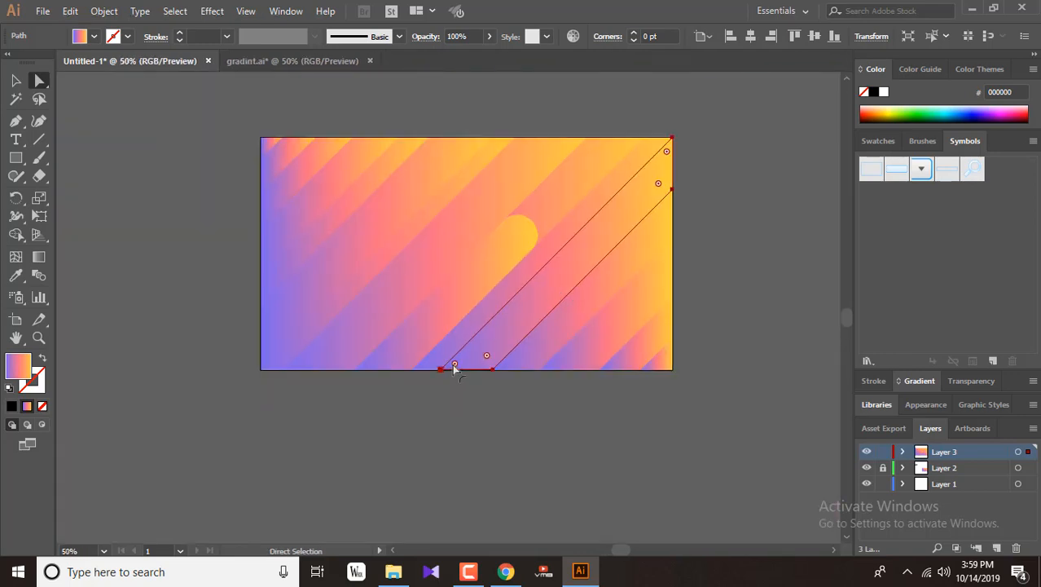
click(70, 10)
click(91, 84)
click(70, 11)
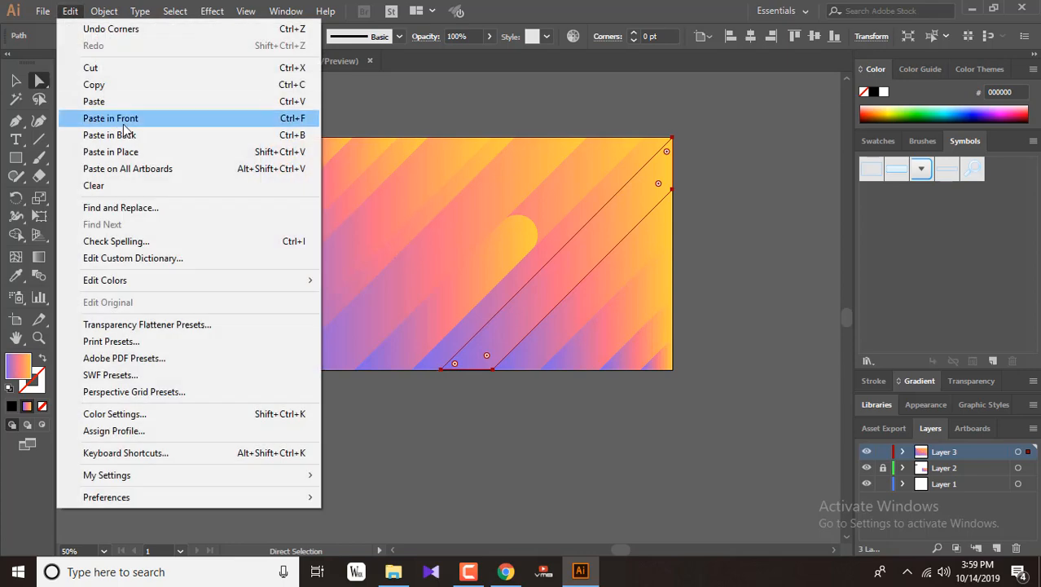
click(128, 115)
Step: Shorten the pasted corner stripe by moving its bottom two anchor points up along its slope, and fully round that end
click(493, 371)
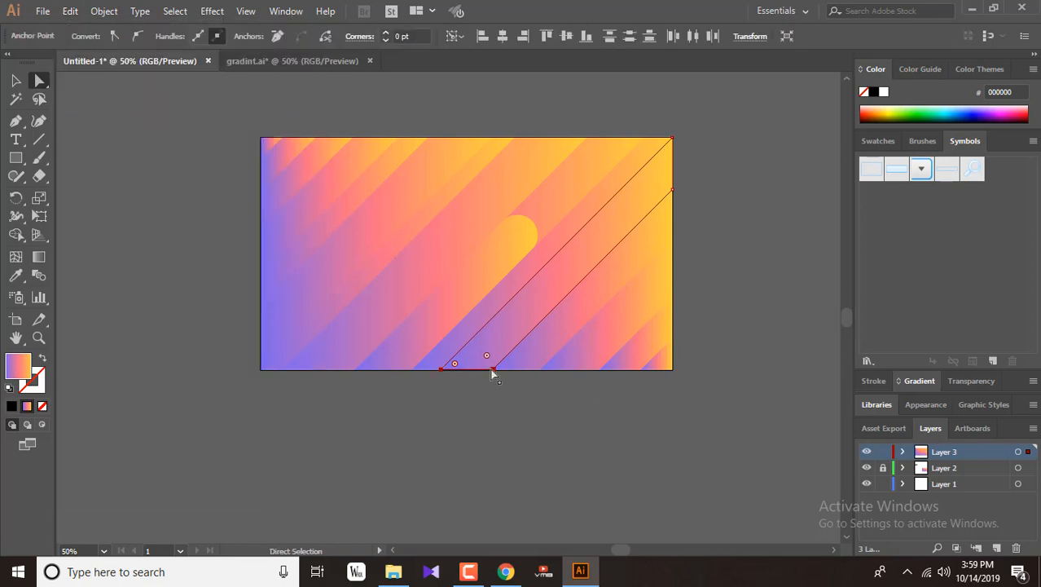
drag(493, 371, 623, 244)
click(727, 288)
Step: Shorten the small diagonal stripe in the artboard's lower-right corner from its right-edge end, and round that end
click(608, 324)
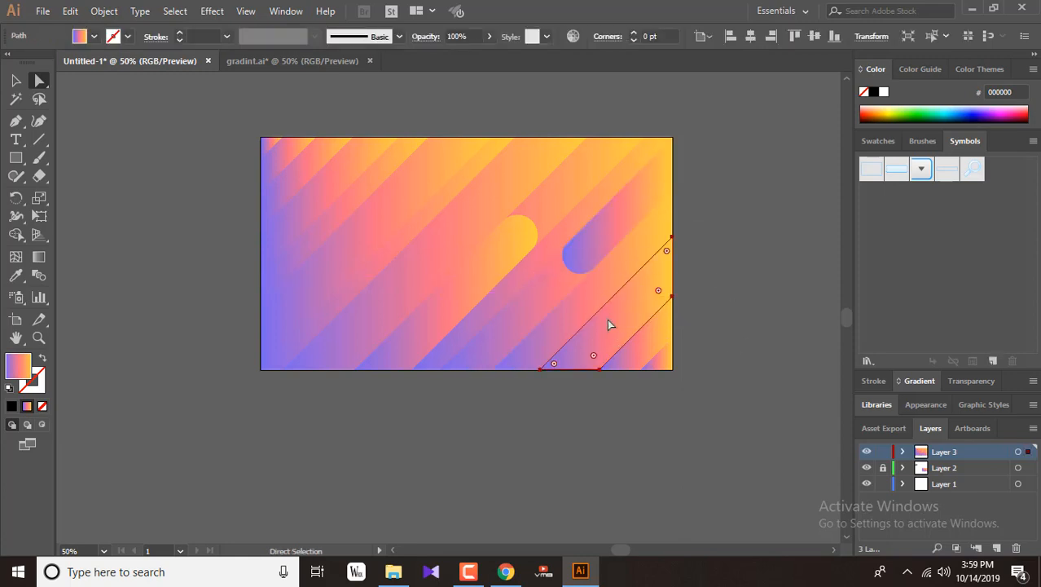
drag(652, 297, 640, 356)
click(669, 299)
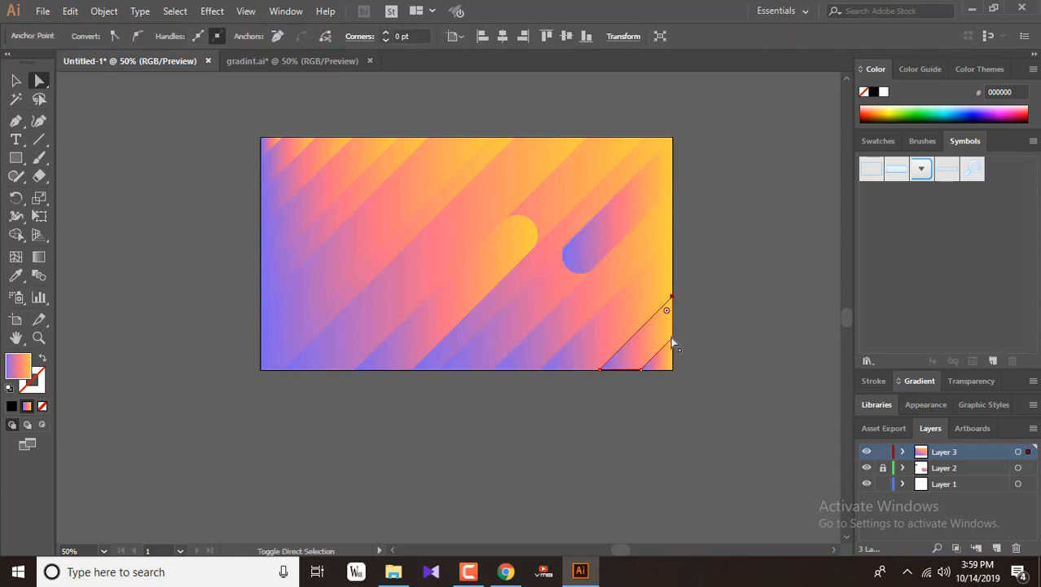
drag(672, 298, 662, 315)
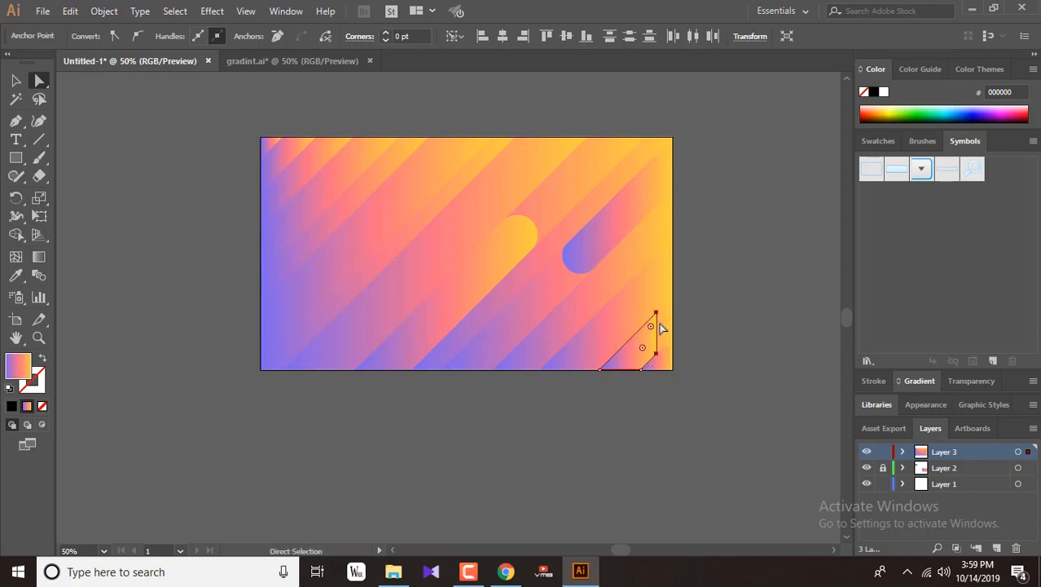
click(623, 420)
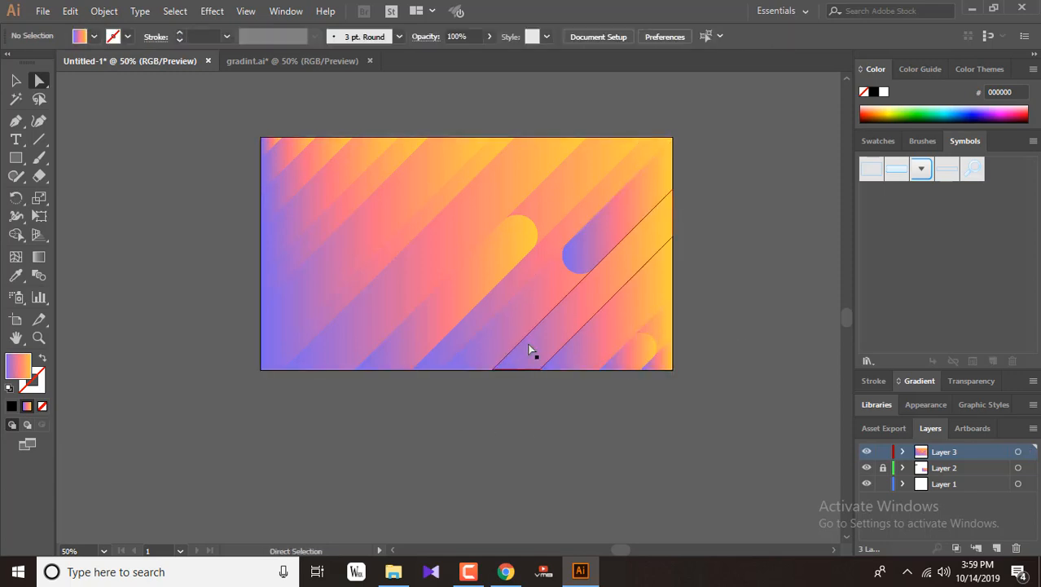
Step: Draw a closed diagonal stripe about 99 pt wide with the Pen tool over the right half of the wide central stripe
click(418, 281)
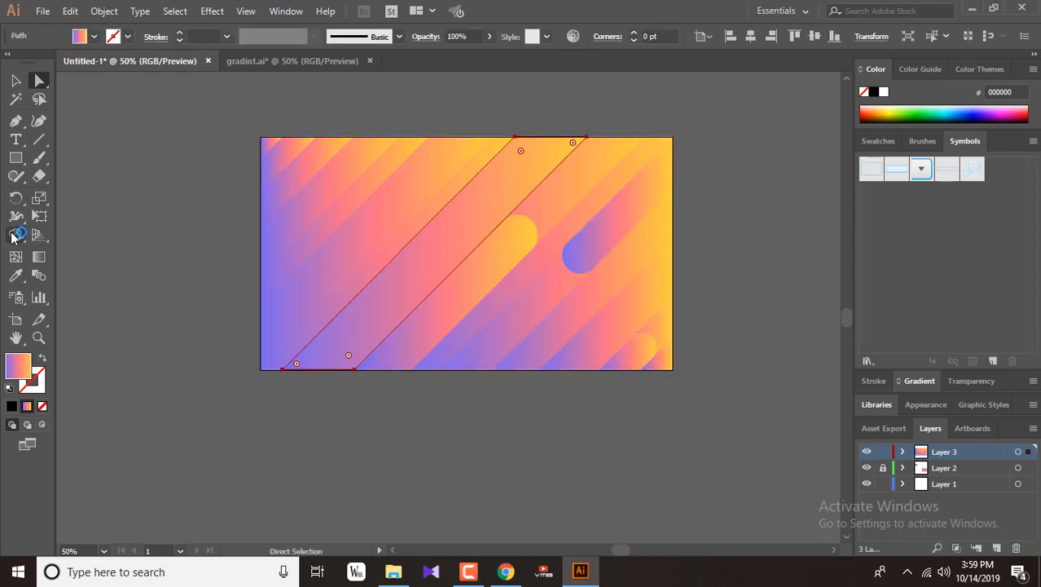
click(18, 121)
click(316, 369)
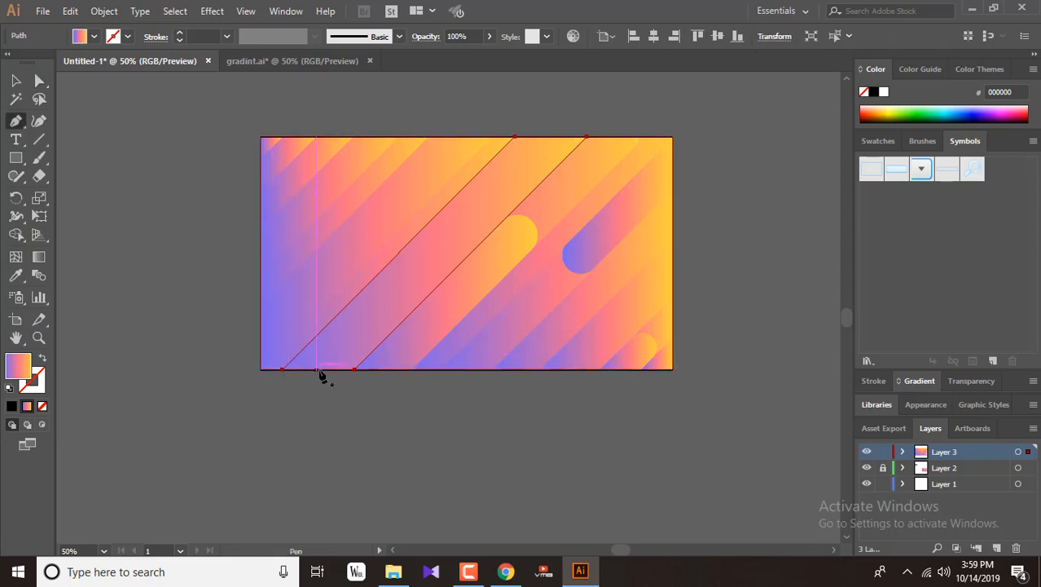
click(548, 137)
click(585, 137)
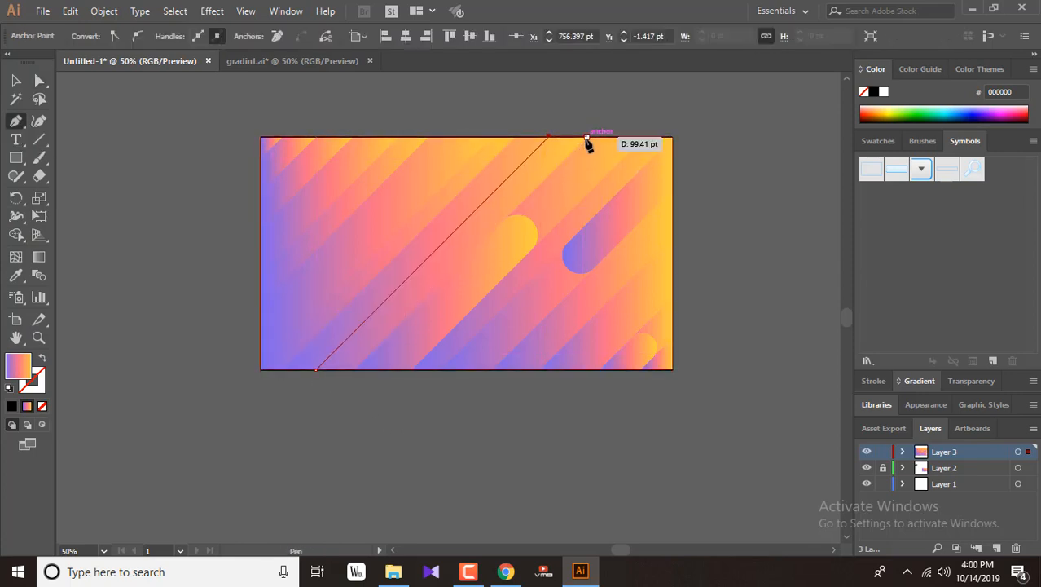
click(354, 369)
click(317, 370)
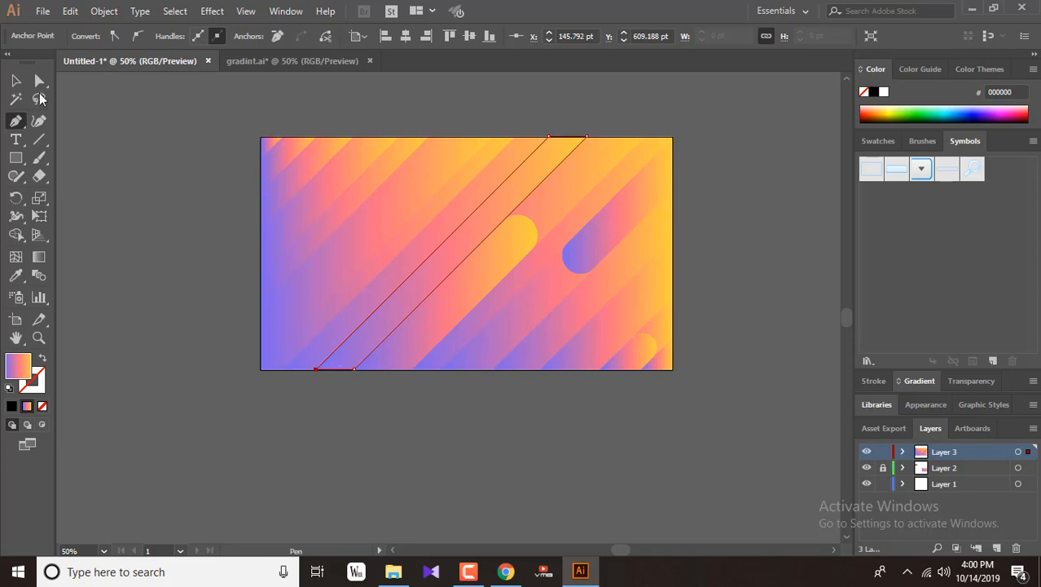
key(v)
key(a)
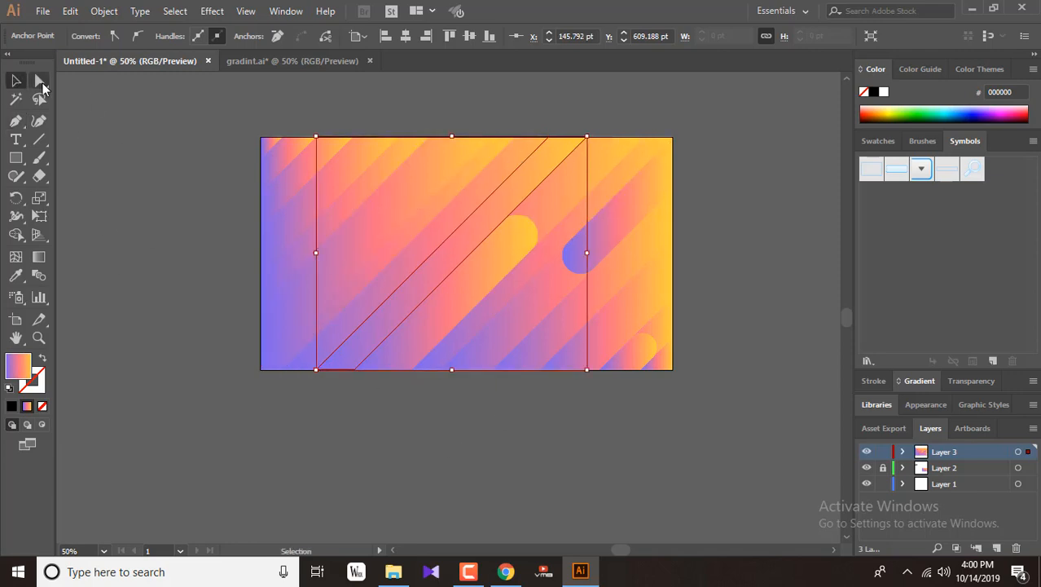
Step: Try to shorten the wide central stripe by moving its bottom two anchor points up along its slope and rounding that end
click(380, 292)
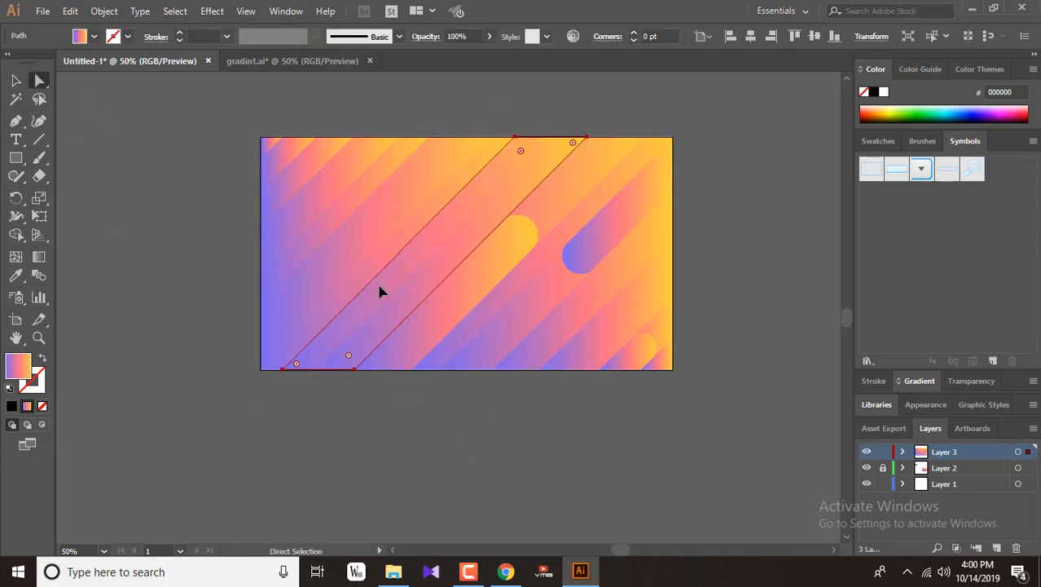
drag(365, 303, 339, 326)
click(282, 371)
shift+click(354, 370)
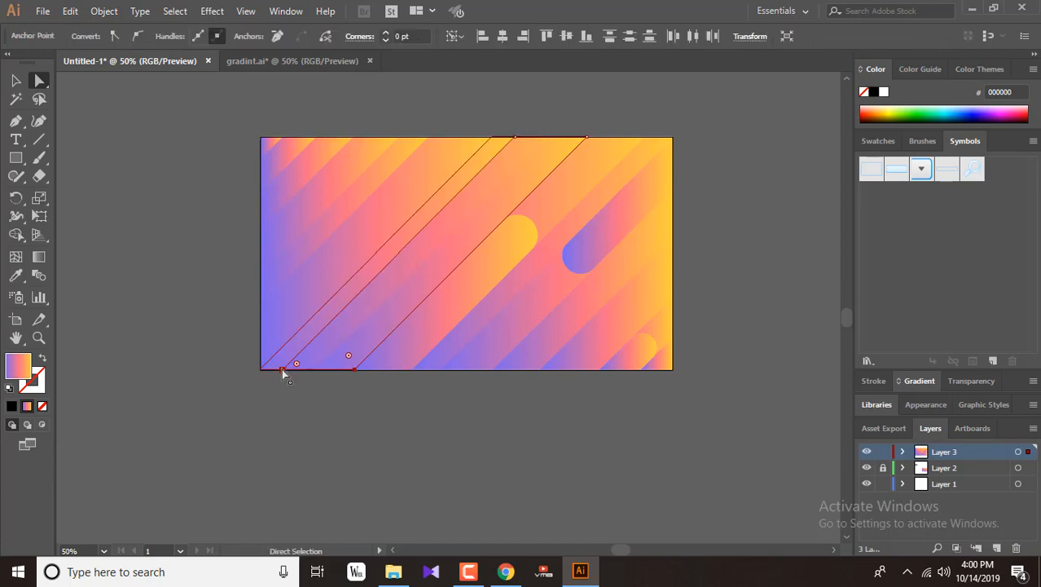
drag(282, 371, 396, 265)
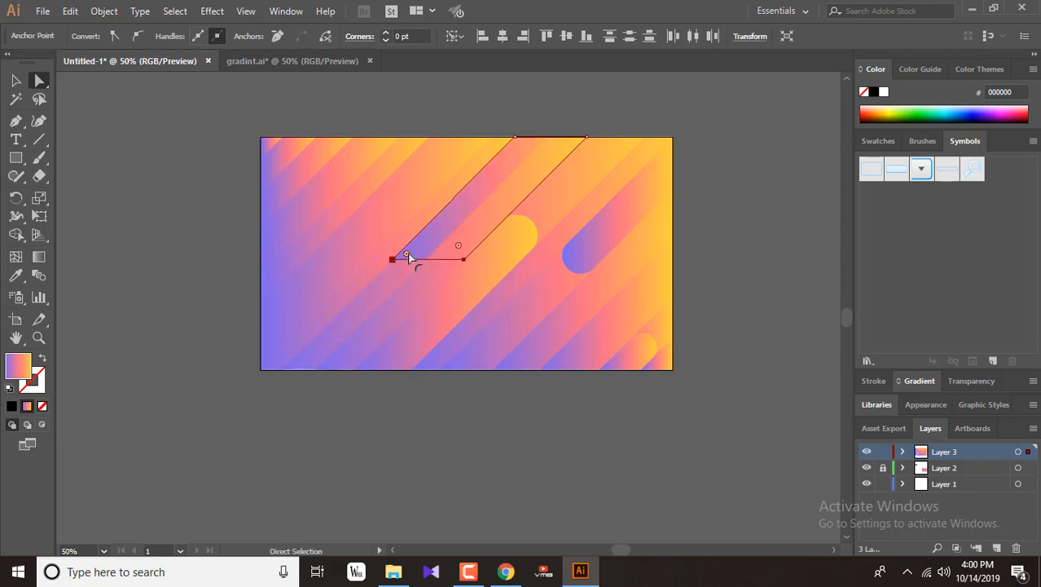
drag(458, 243, 462, 210)
click(396, 439)
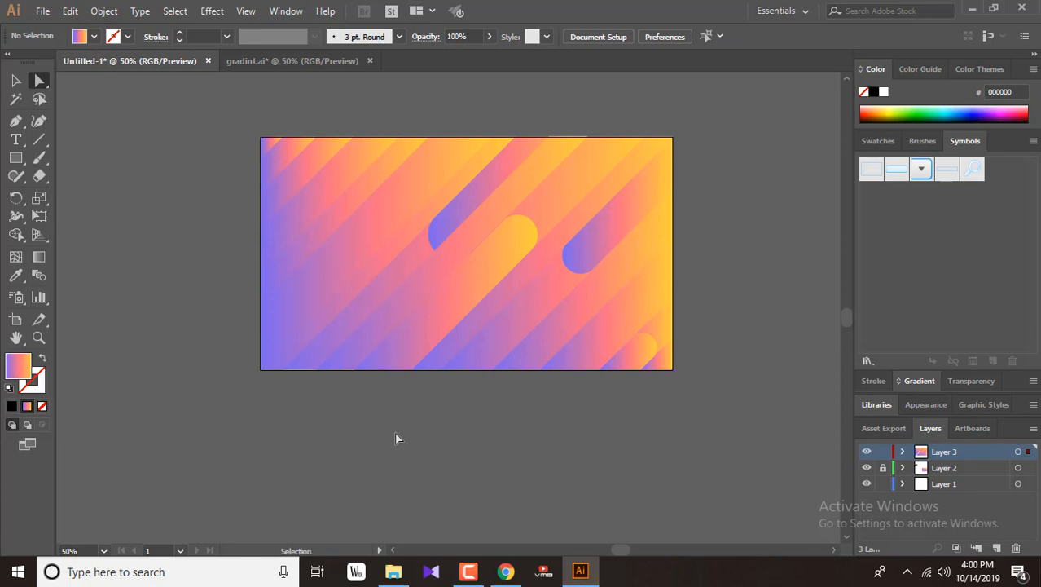
click(407, 282)
key(ctrl+z)
Step: Delete the narrow pen-drawn stripe covering the right half of the wide central stripe
click(381, 396)
click(374, 323)
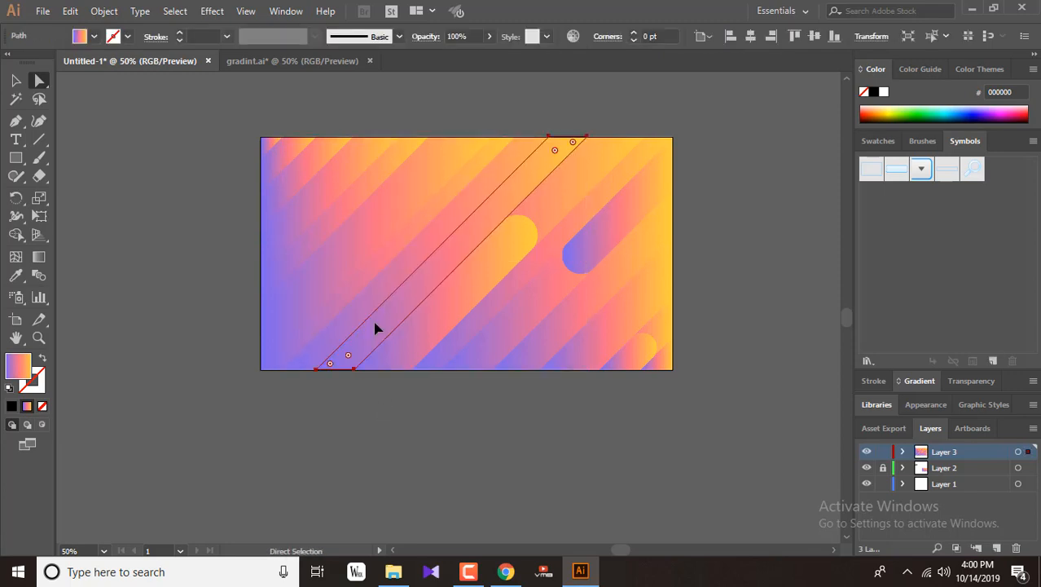
key(Delete)
Step: Draw a closed diagonal stripe about 92 pt wide with the Pen tool over the left half of the wide central stripe
click(15, 121)
click(282, 369)
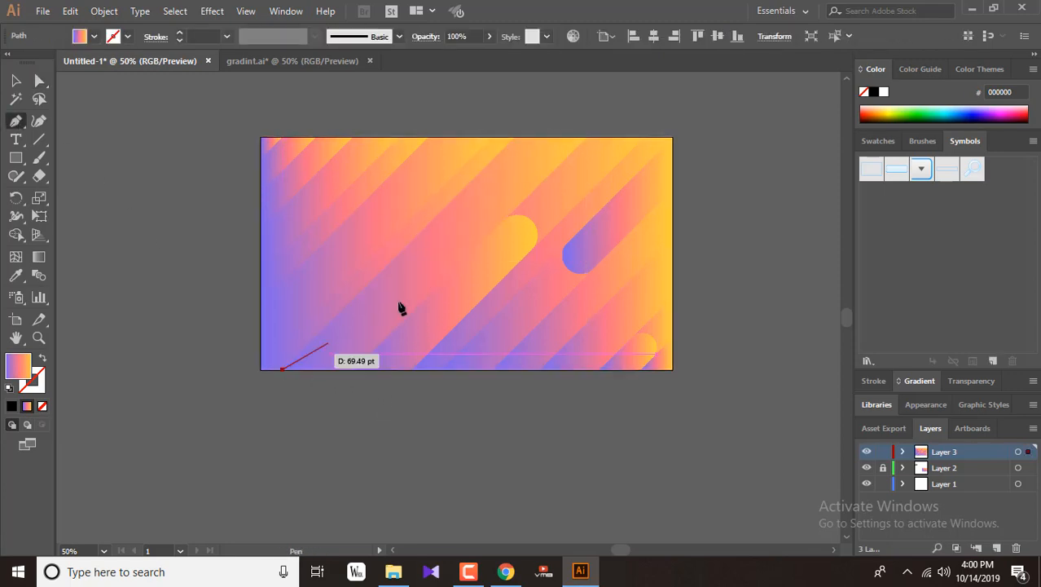
click(514, 137)
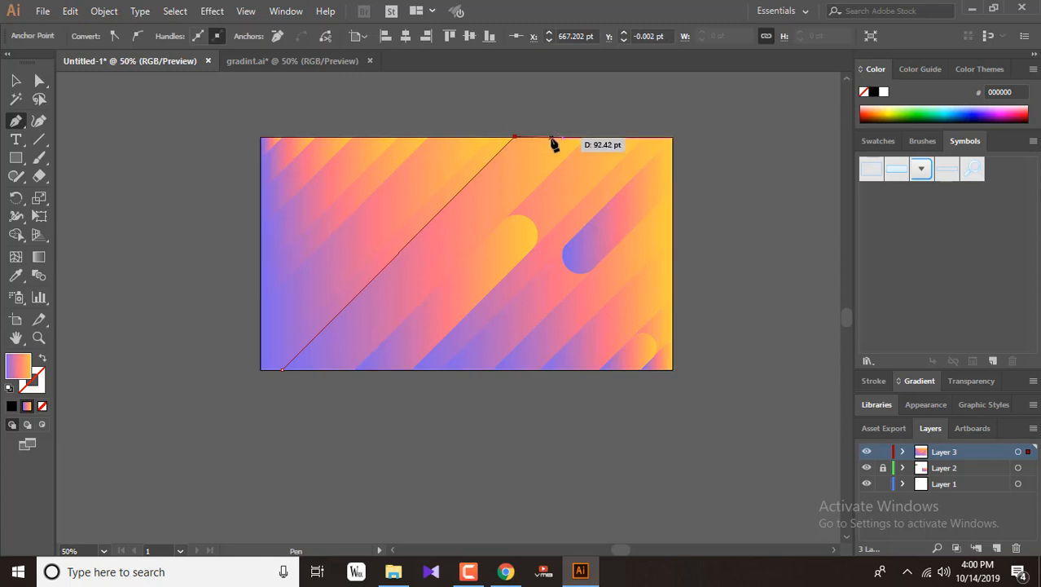
click(552, 137)
click(319, 370)
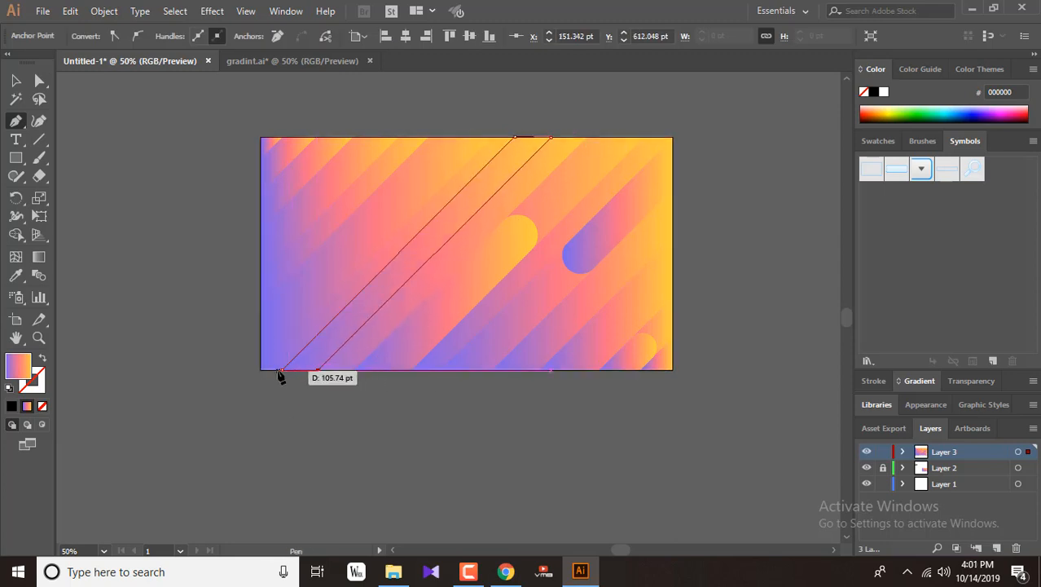
click(281, 371)
click(42, 79)
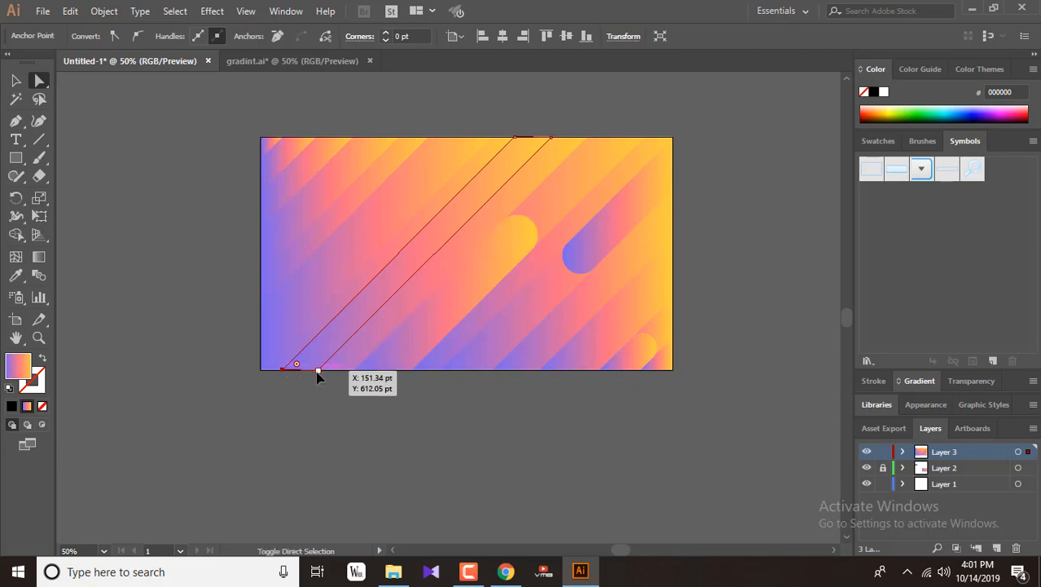
Step: Try to shorten the narrow pen-drawn central stripe by moving its bottom anchor points up along its slope and rounding that end
drag(319, 374, 489, 220)
click(398, 417)
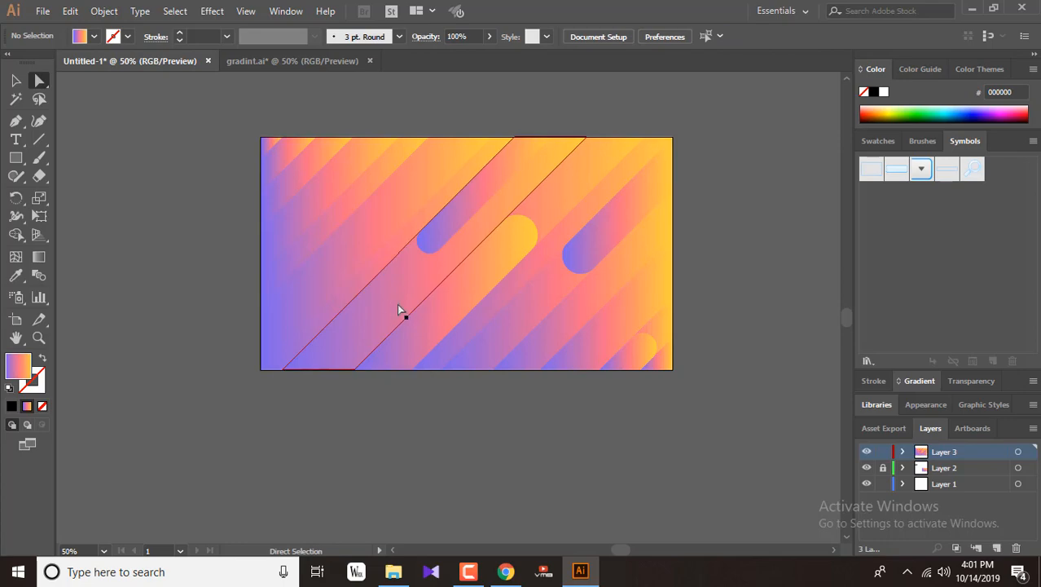
click(442, 235)
key(ctrl+z)
key(ctrl+z)
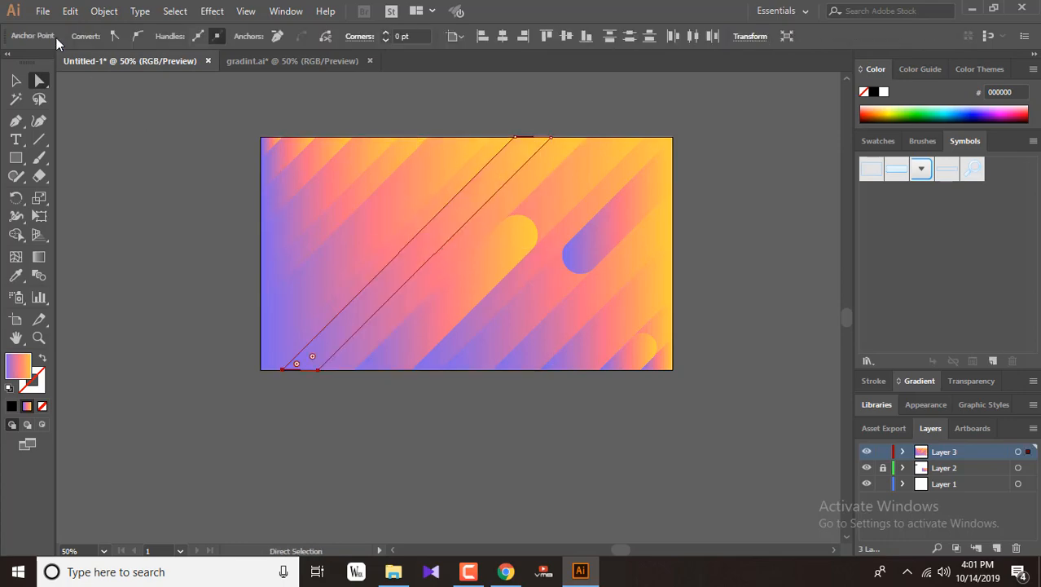
Step: Copy the narrow pen-drawn central stripe and paste the copy directly in front of it
click(72, 13)
click(100, 82)
click(72, 13)
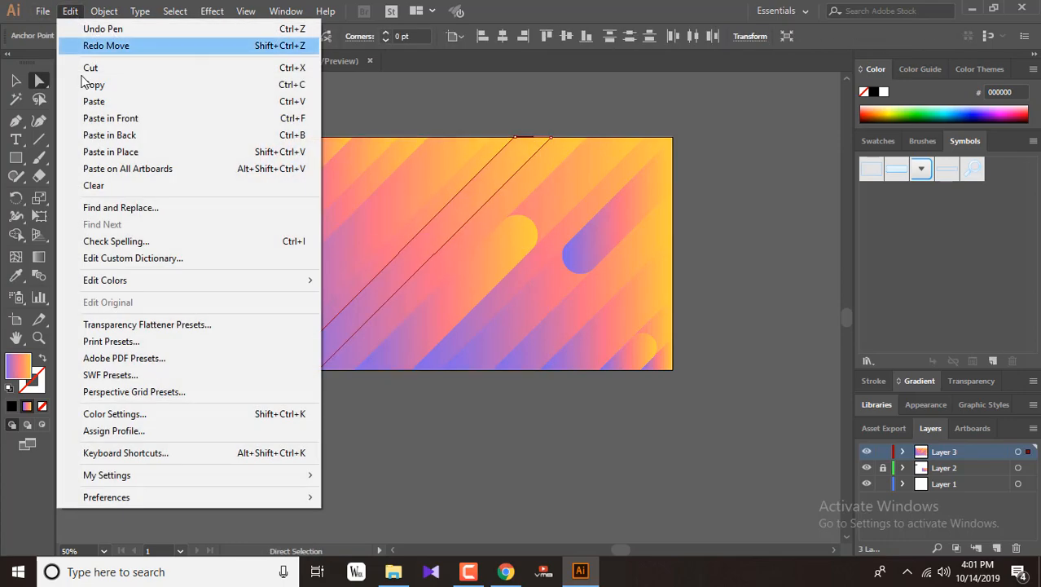
click(92, 119)
Step: Shorten the pasted stripe by moving its bottom two anchor points up along its slope to mid-canvas and rounding that end
click(283, 370)
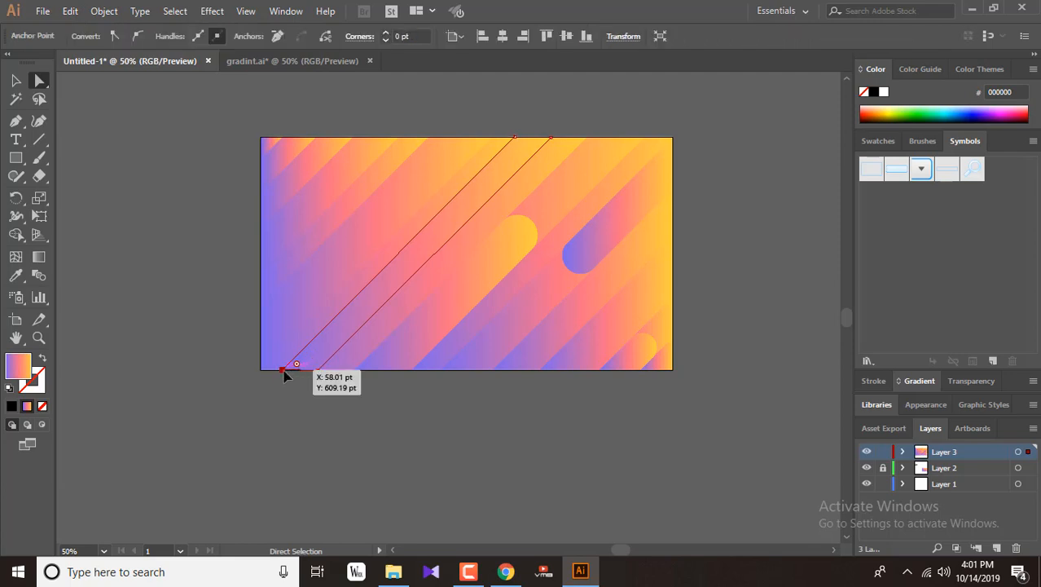
shift+click(317, 370)
drag(317, 374, 422, 258)
click(383, 441)
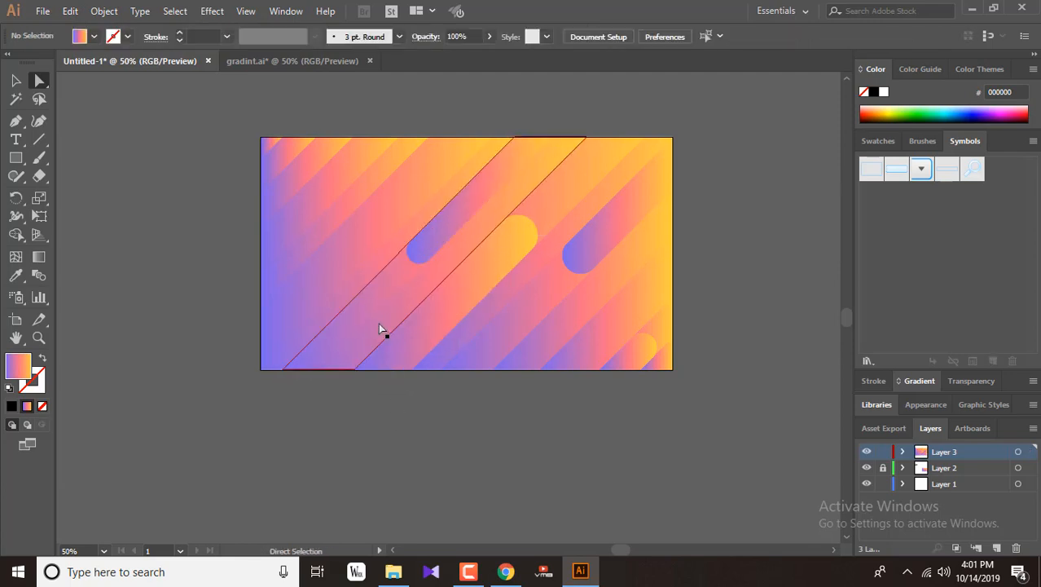
Step: Redirect the gradient of the full-length stripe behind the new bar to run diagonally, ending in yellow at its bottom end
click(357, 327)
click(39, 257)
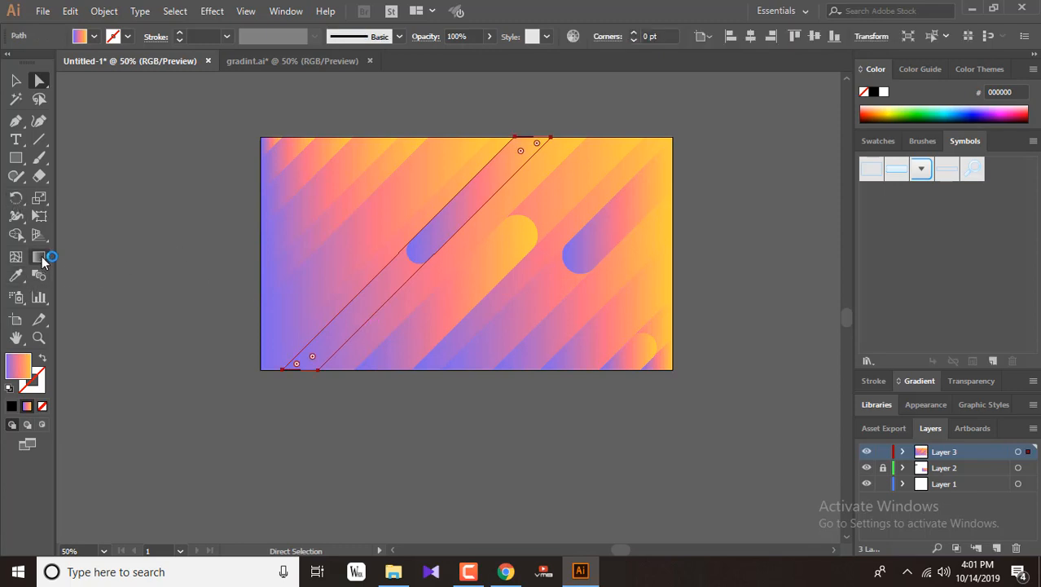
mouse_move(301, 377)
mouse_down()
mouse_move(344, 325)
mouse_move(489, 210)
mouse_move(497, 173)
mouse_move(280, 409)
mouse_up()
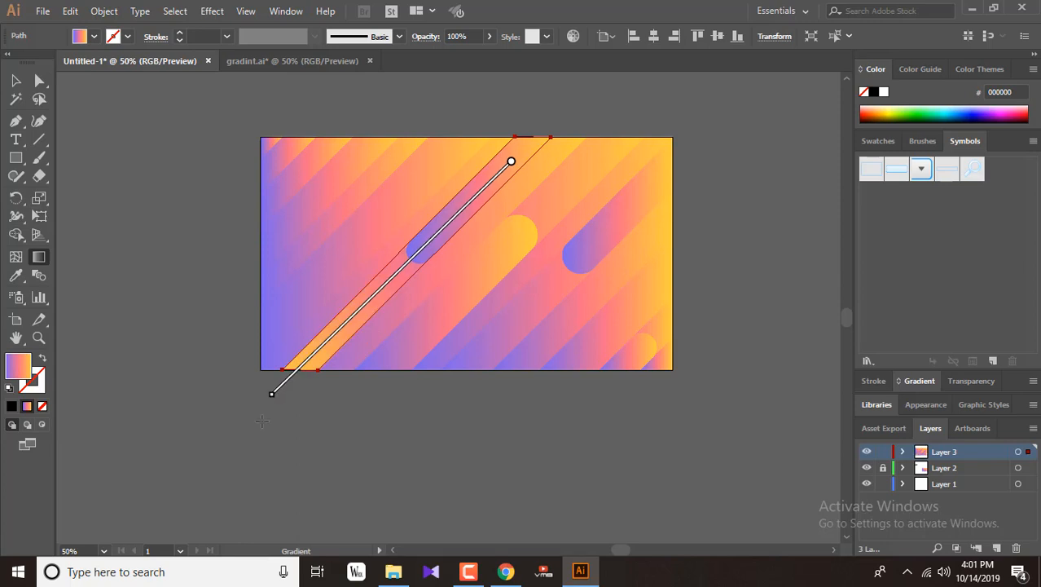
key(v)
click(242, 397)
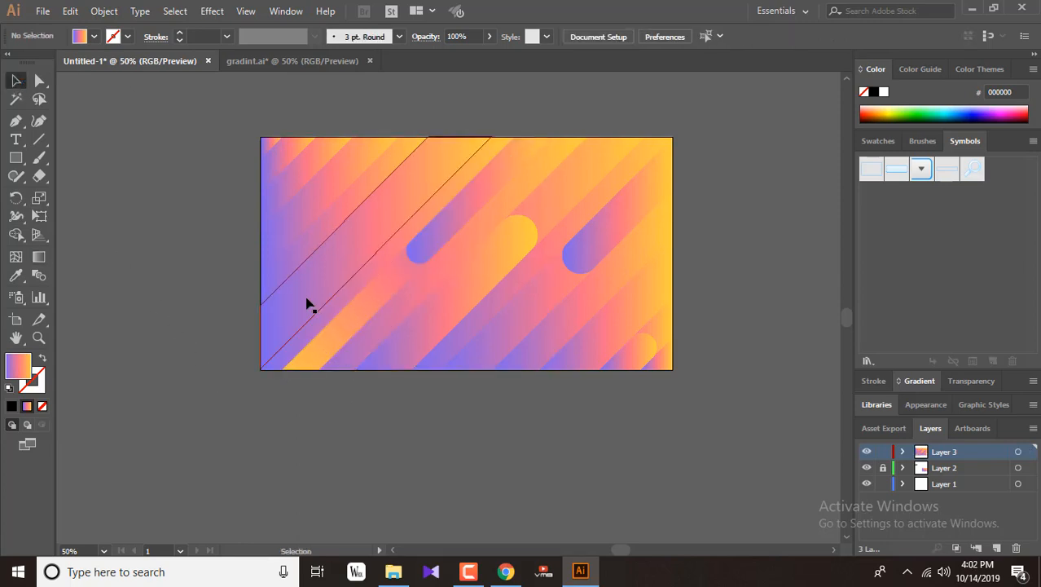
Step: Draw a closed diagonal stripe about 95 pt wide with the Pen tool over the lower half of the wide stripe ending at the artboard's bottom-left corner
click(505, 265)
click(355, 363)
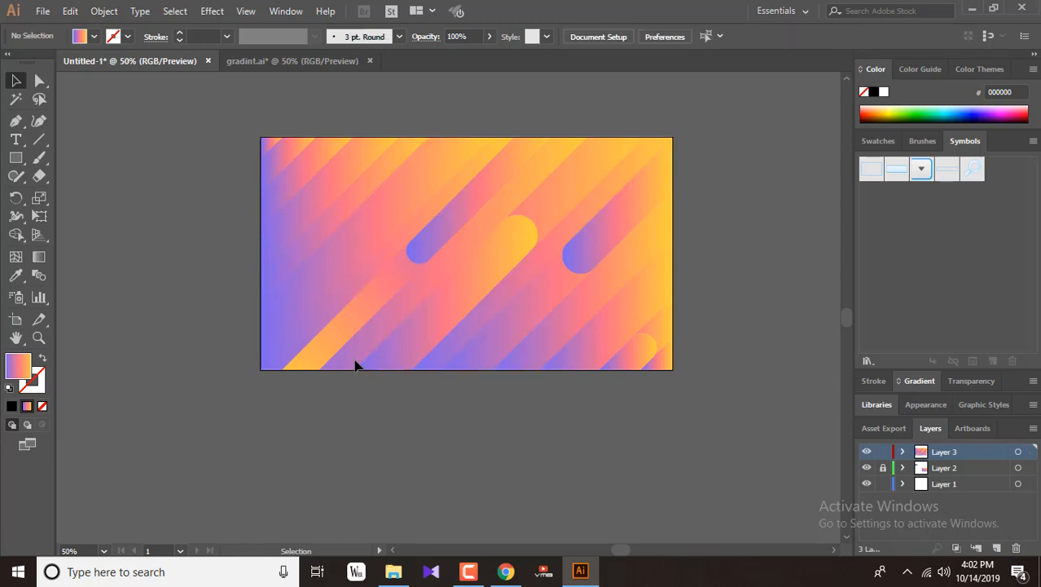
click(332, 265)
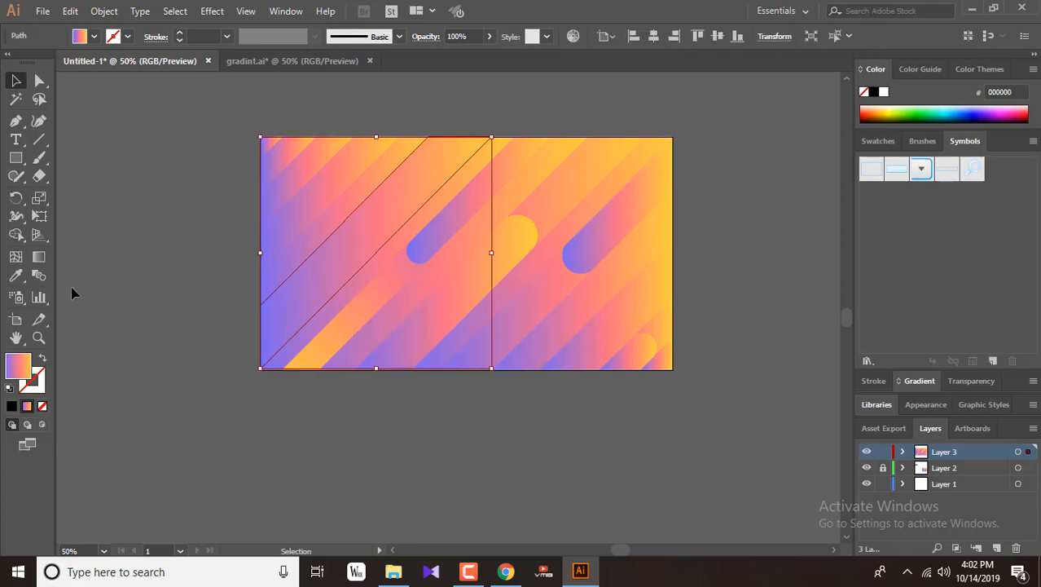
click(16, 121)
click(260, 332)
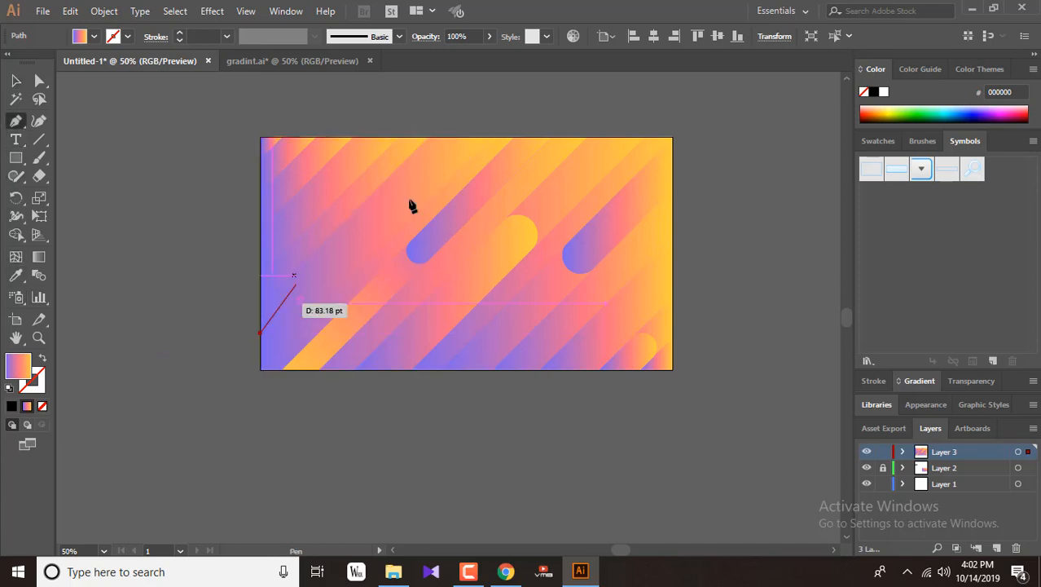
click(455, 138)
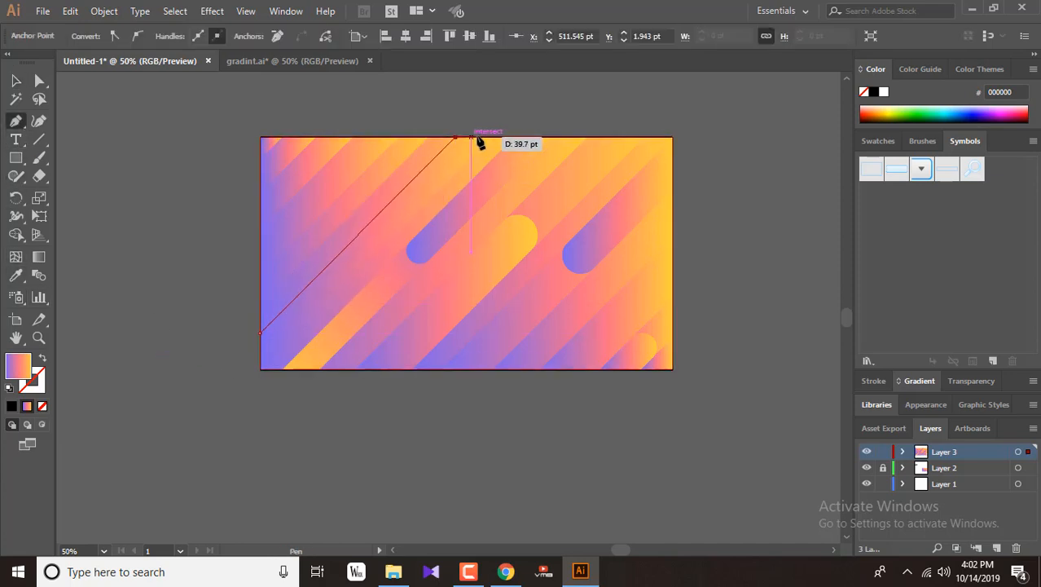
click(491, 138)
click(261, 368)
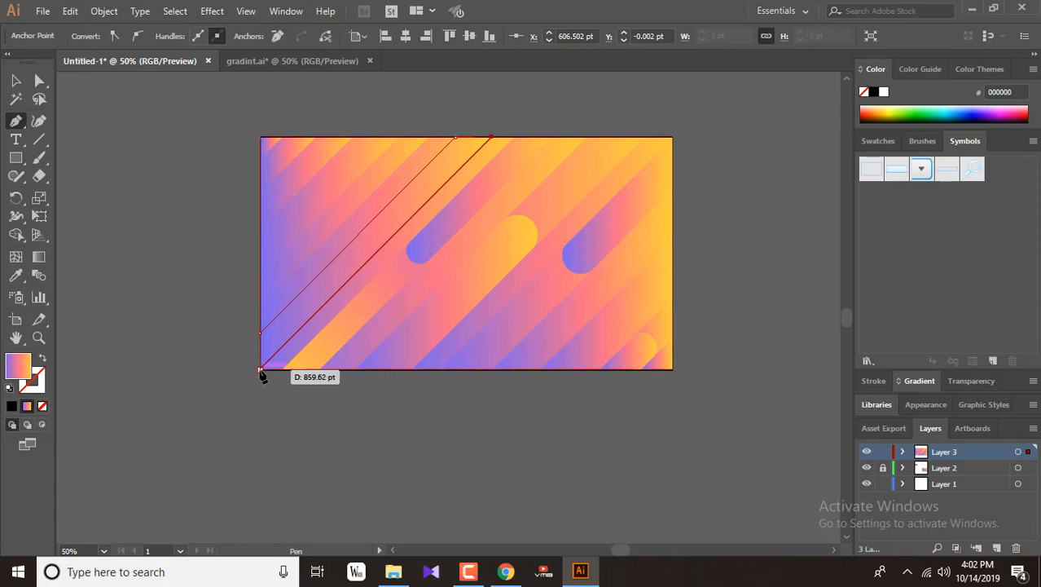
click(260, 333)
key(a)
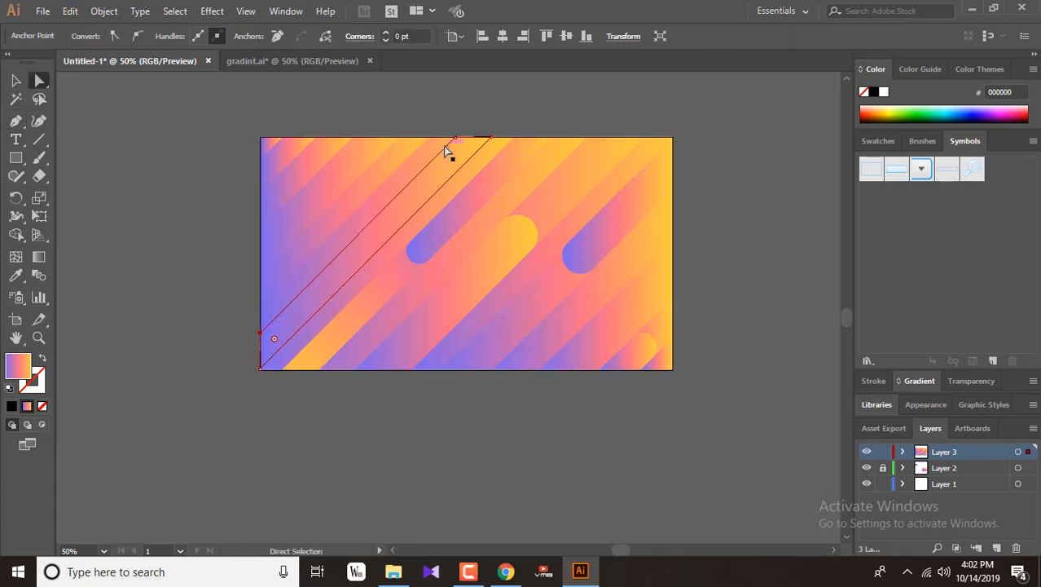
Step: Copy the new pen-drawn stripe and paste the copy directly in front of it
key(v)
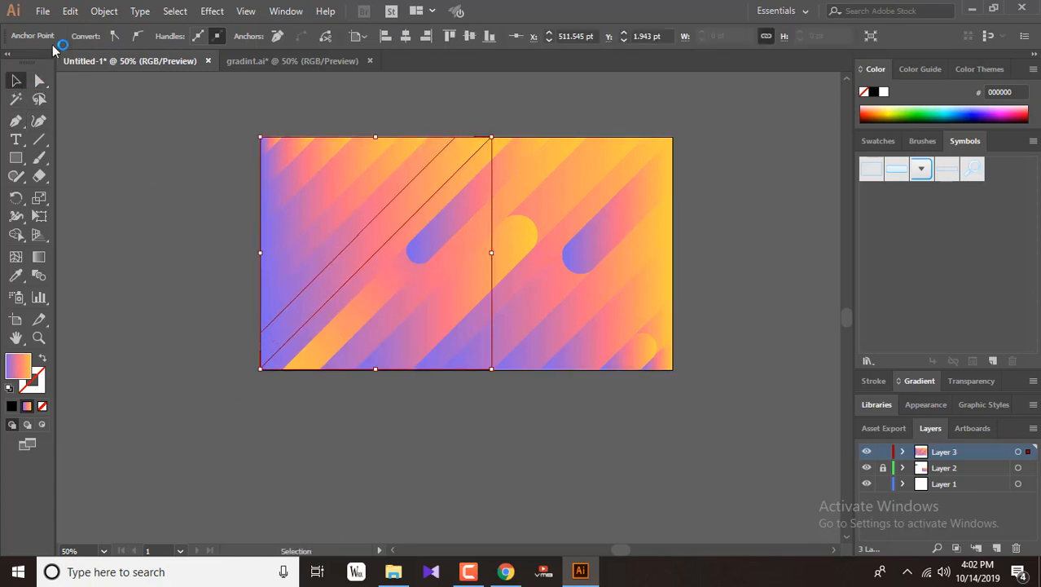
click(70, 11)
click(98, 85)
click(77, 11)
click(112, 119)
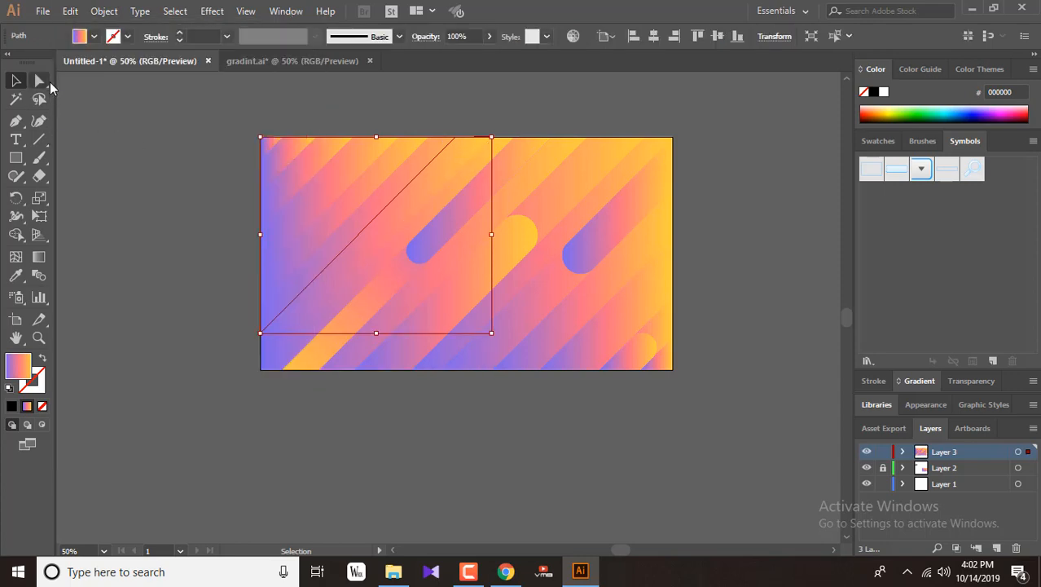
Step: Try to move the top end of the pasted stripe copy down along its slope
click(44, 82)
click(490, 138)
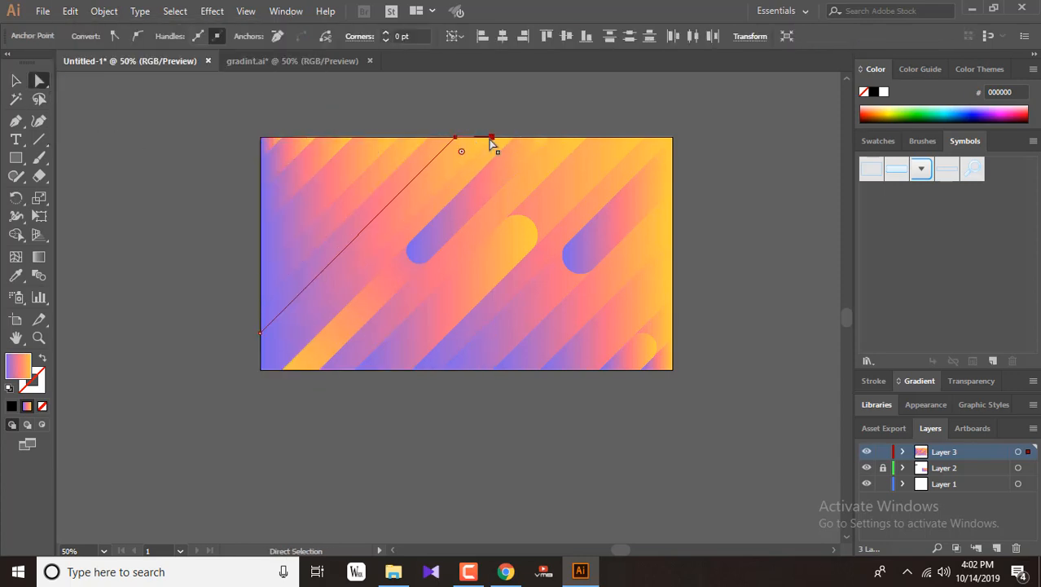
drag(477, 165, 377, 252)
key(ctrl+z)
Step: Try to move the pen-drawn stripe's top-right anchor point down along its slope
scroll(491, 138, up, 3)
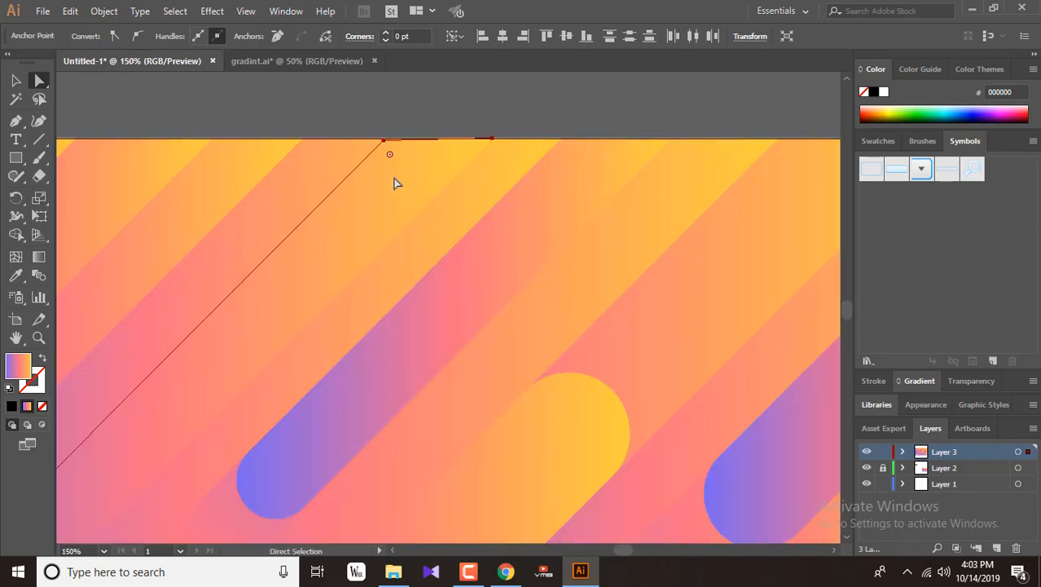
click(394, 175)
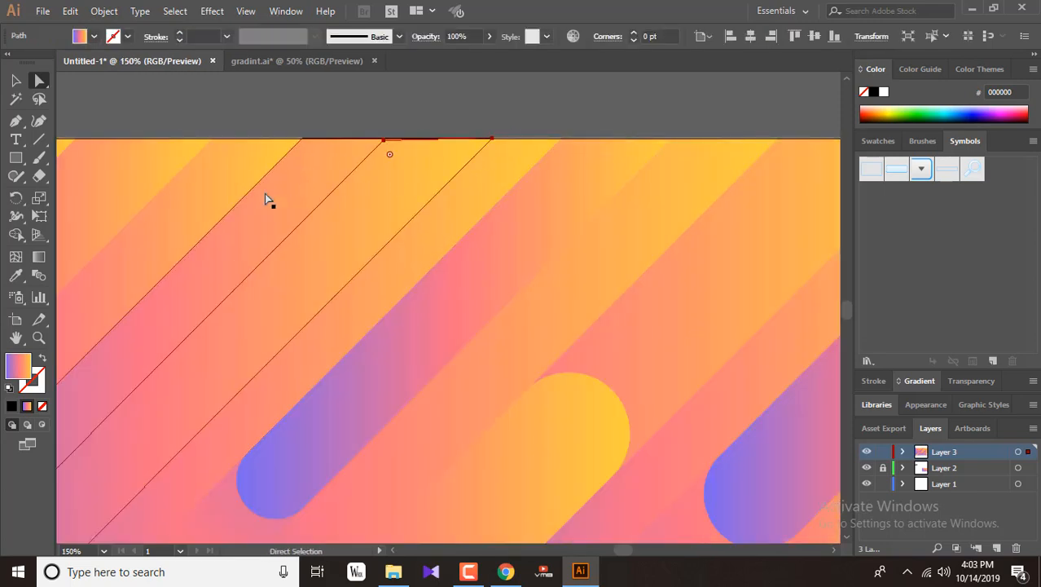
shift+click(493, 139)
click(371, 208)
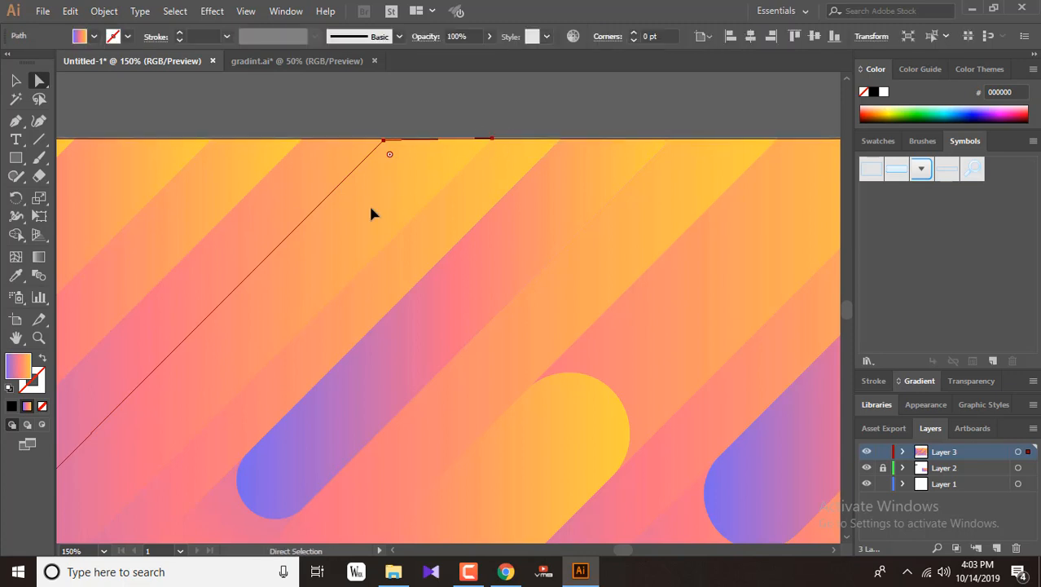
key(ctrl+z)
click(374, 210)
click(492, 143)
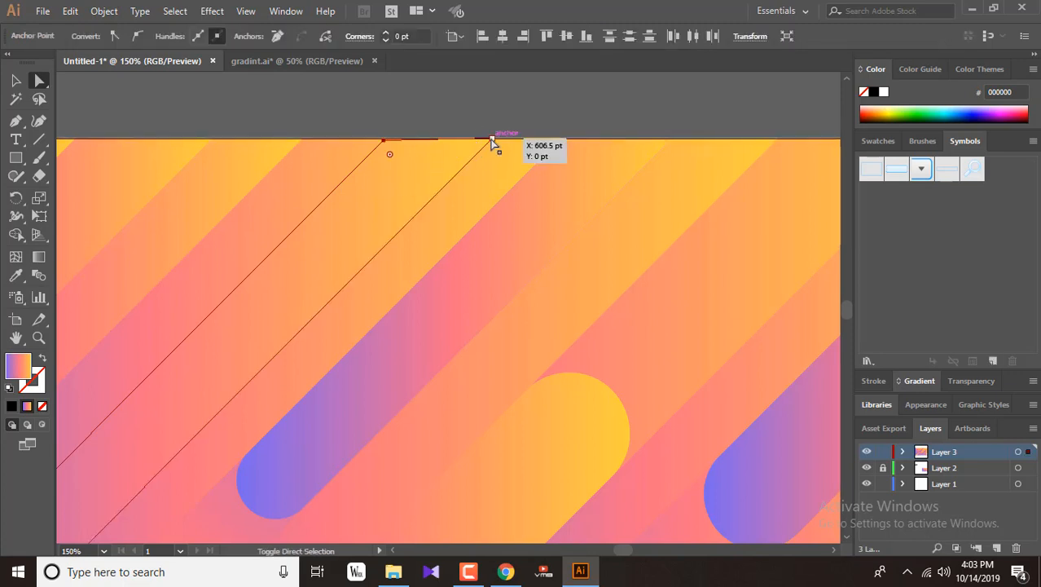
drag(492, 142, 400, 213)
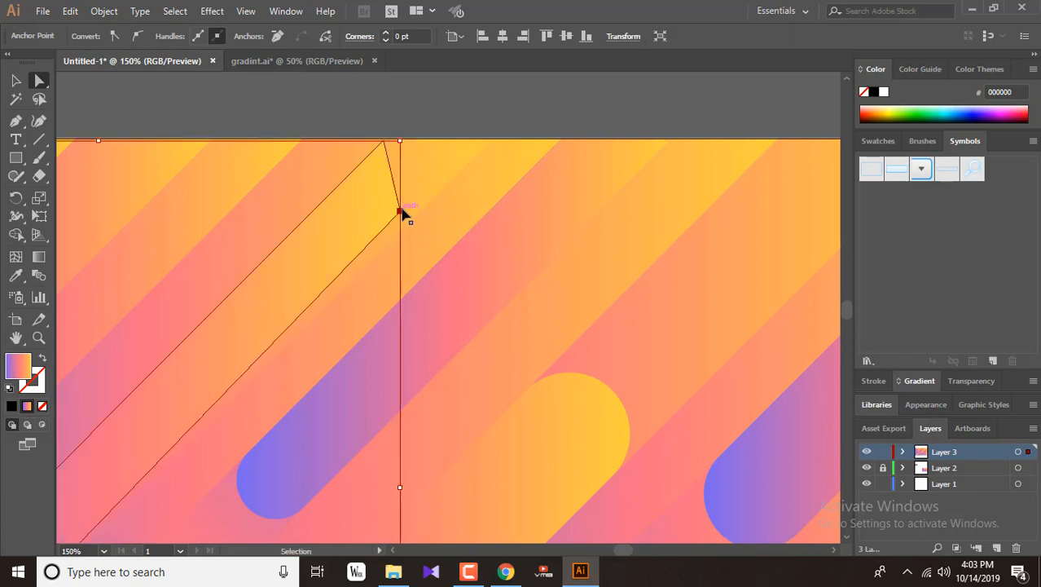
key(ctrl+z)
Step: Shorten the pen-drawn stripe by moving its top two anchor points down its slope and rounding that end to about 33 pt
shift+click(387, 143)
drag(491, 151, 206, 469)
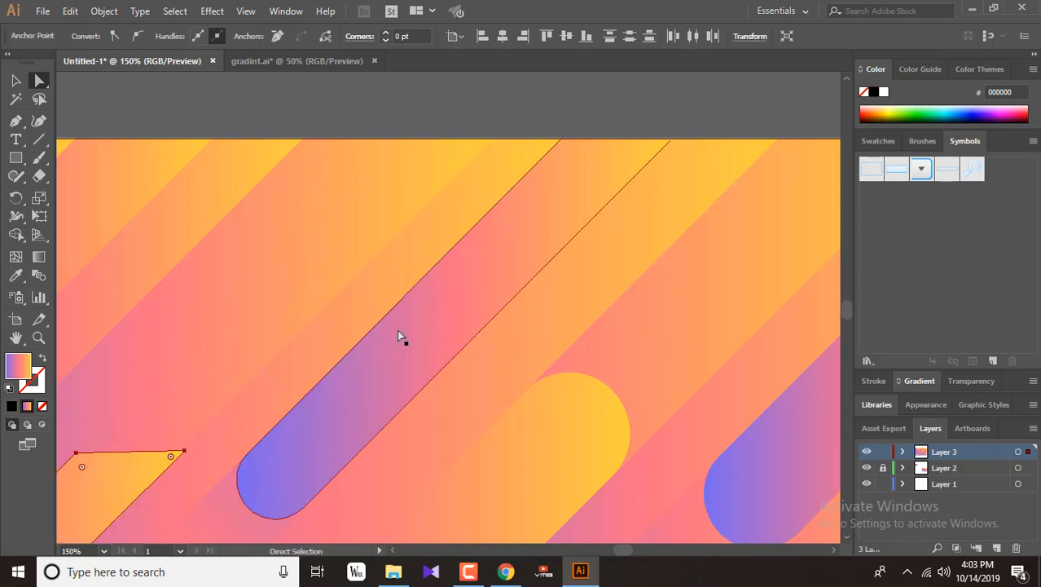
key(ctrl+minus)
key(ctrl+minus)
key(ctrl+minus)
drag(295, 382, 233, 451)
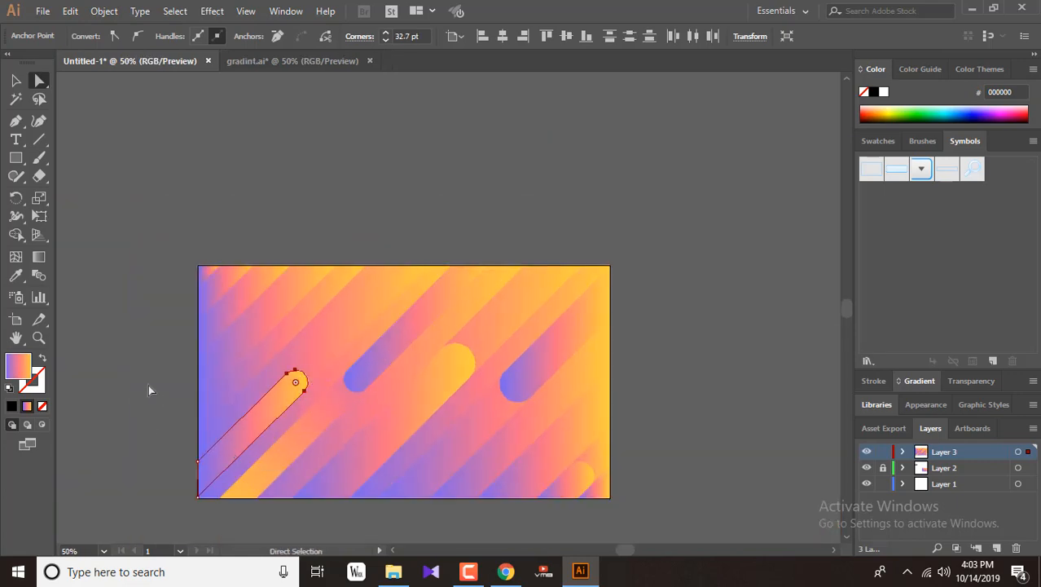
Step: Undo the rounding, shortening and drawing of the pen-drawn stripe over the wide stripe near the artboard's bottom-left corner
click(435, 393)
click(385, 294)
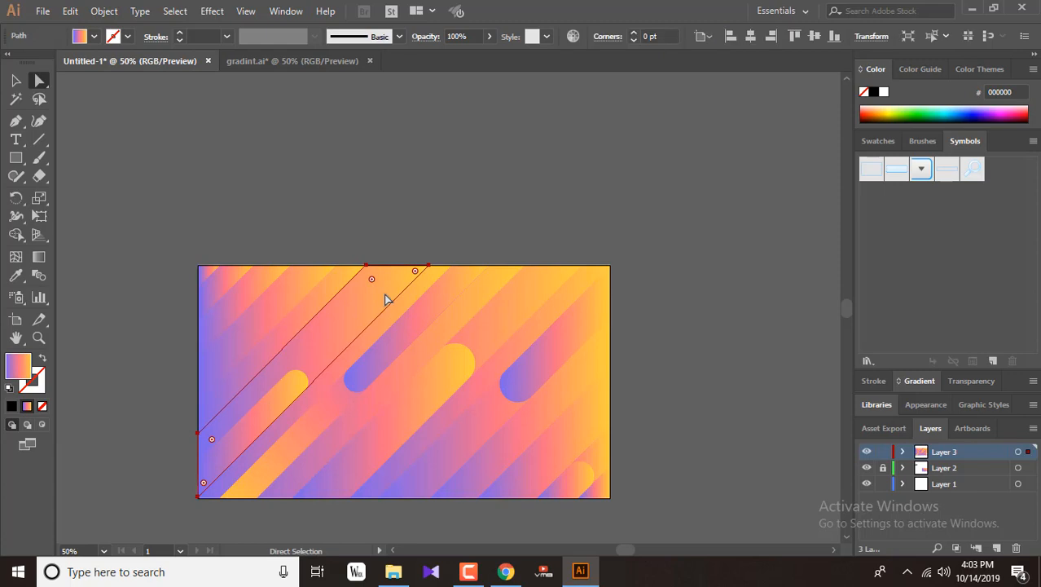
key(ctrl+z)
key(ctrl+z)
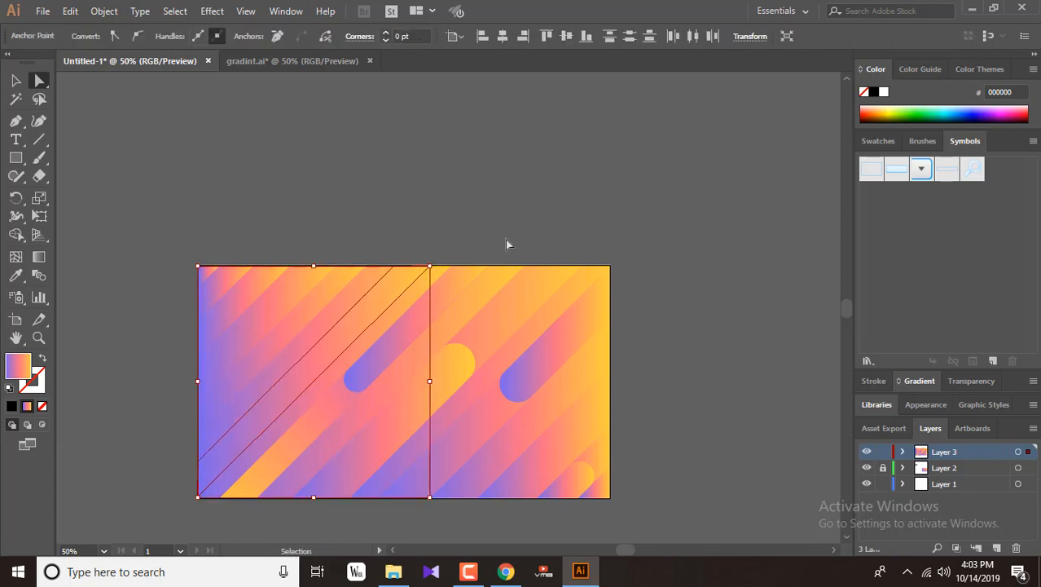
key(ctrl+z)
click(511, 241)
click(384, 300)
key(ctrl+z)
click(530, 236)
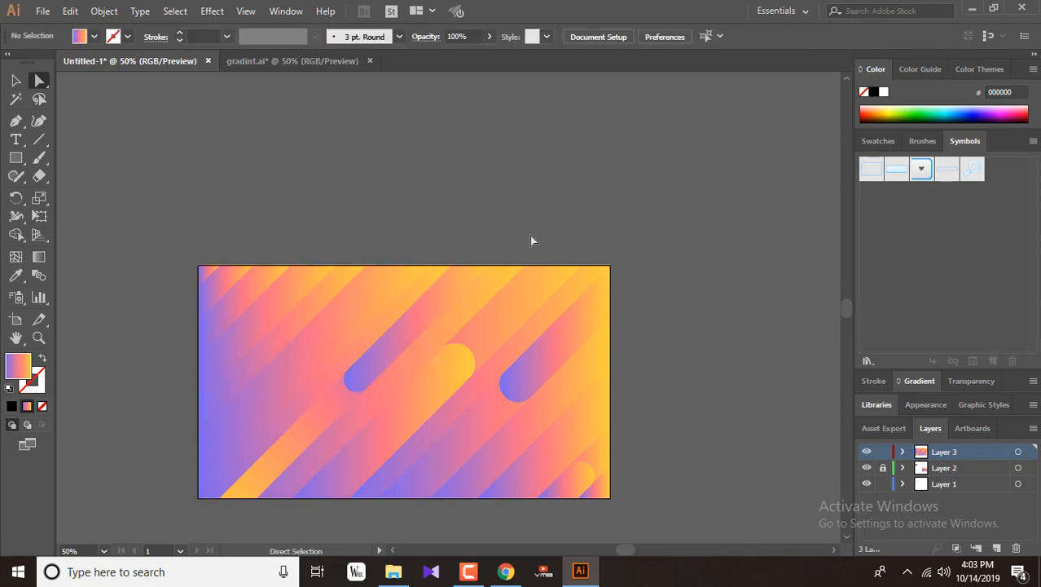
Step: Paste a copy of the narrow stripe above the wide left stripe in front, and pull its top end down into an end rounded about 28 pt
click(378, 282)
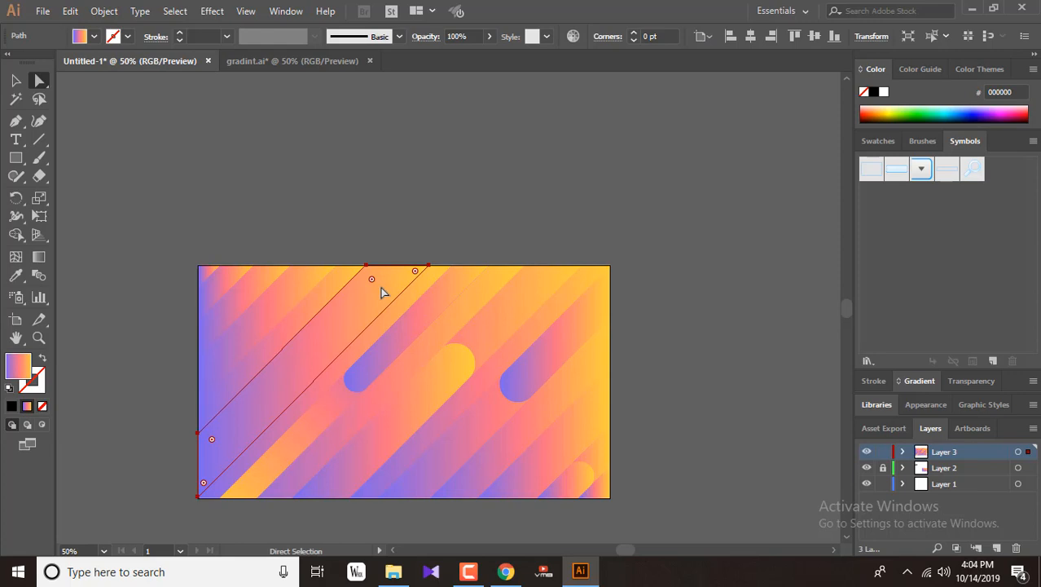
click(318, 301)
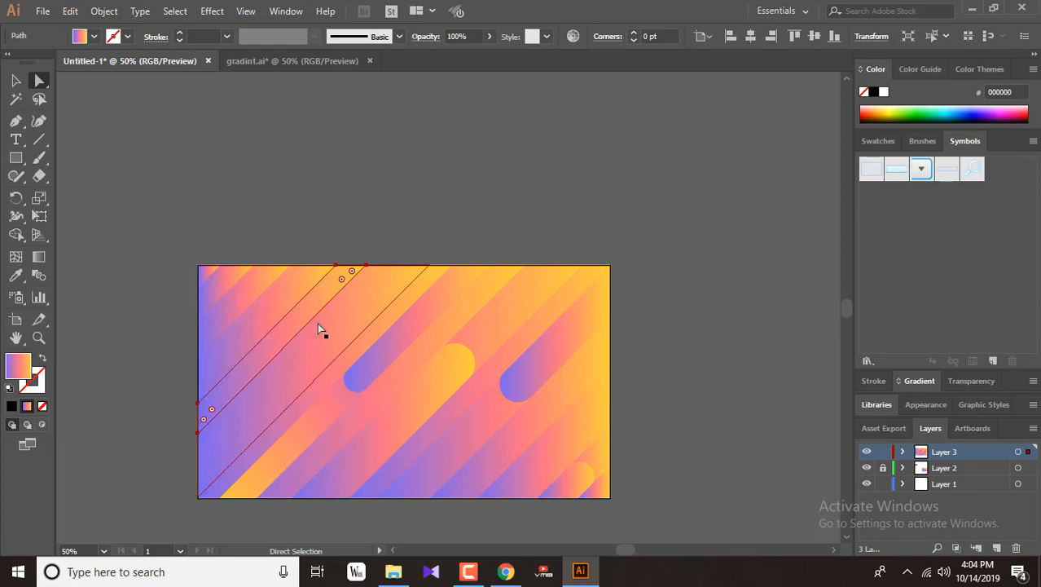
click(79, 11)
click(101, 87)
click(73, 14)
click(109, 119)
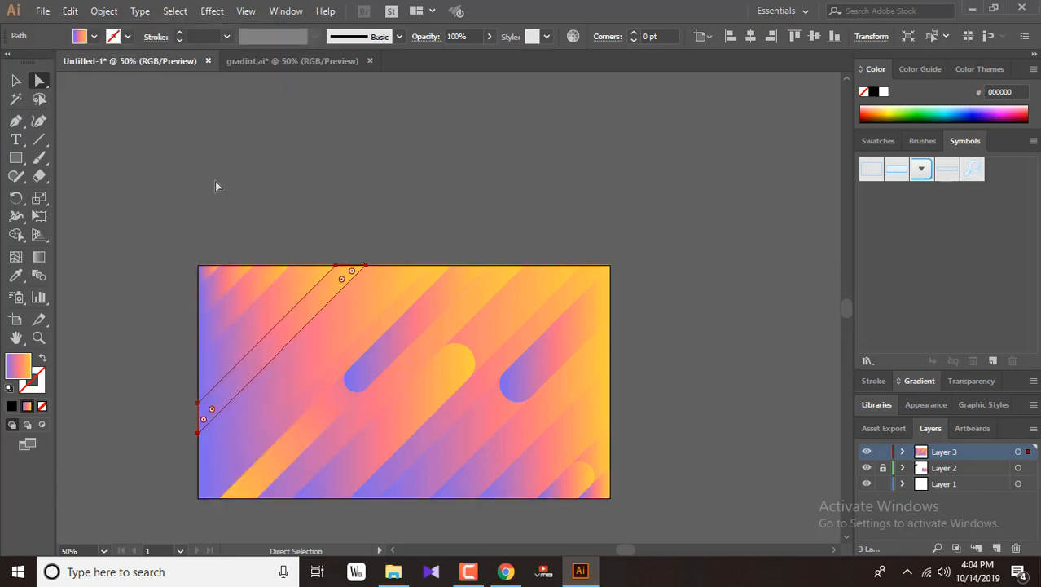
click(336, 266)
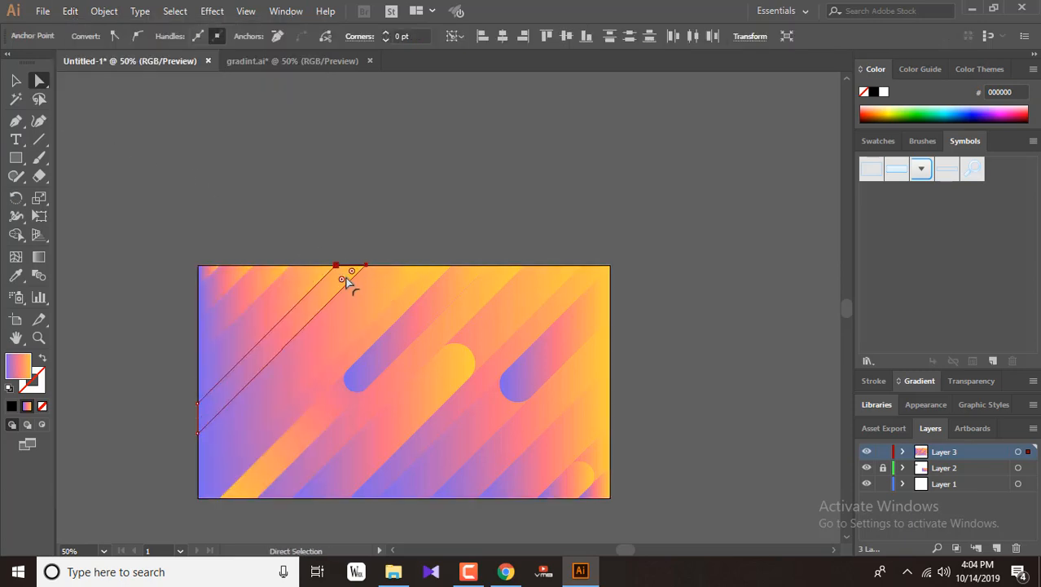
drag(366, 266, 234, 399)
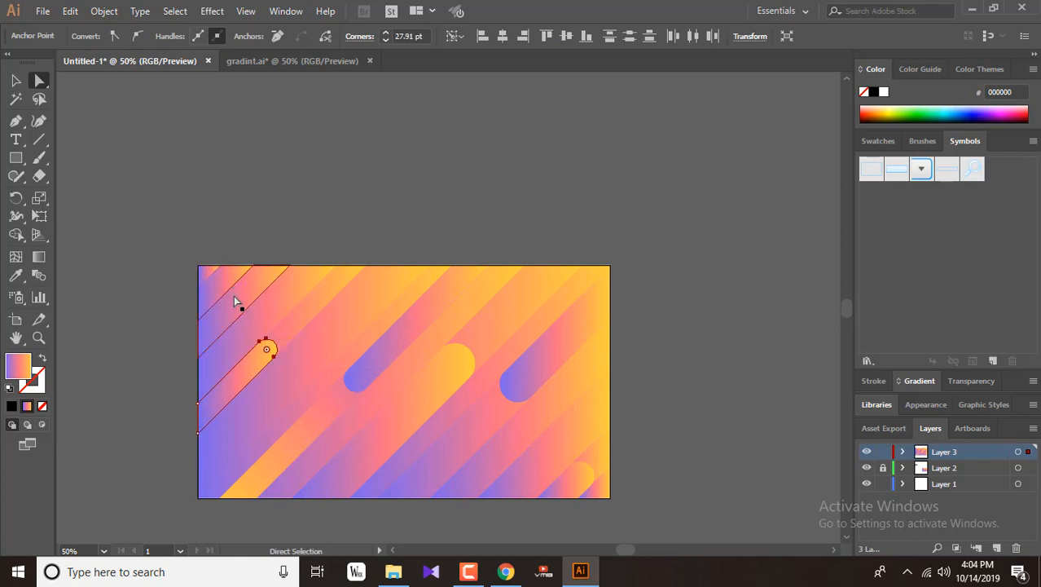
Step: Shorten the small stripe in the artboard's top-left corner by moving its two left anchor points up along its slope, and round that end
click(231, 294)
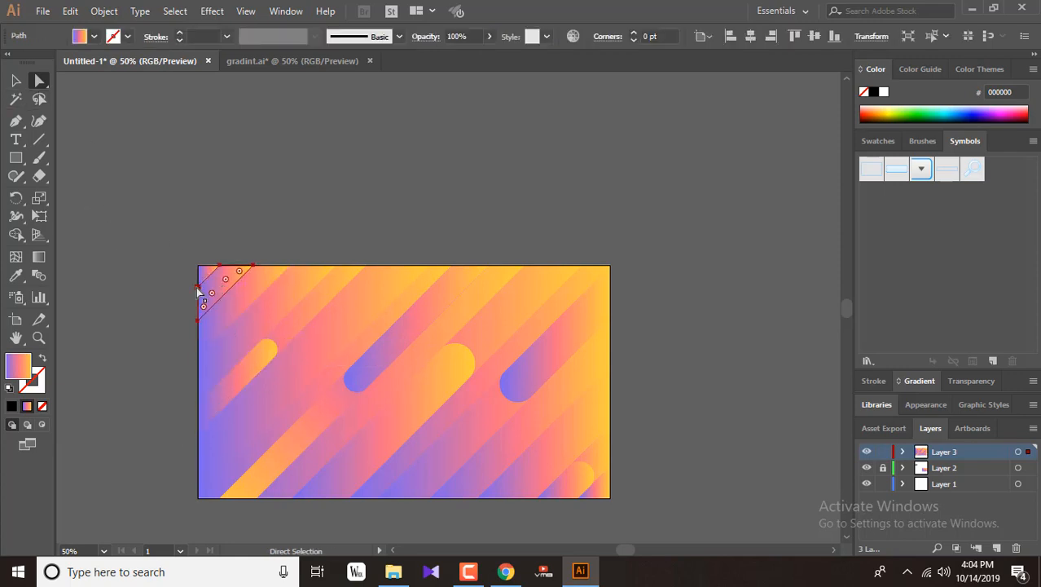
click(198, 320)
drag(197, 321, 205, 283)
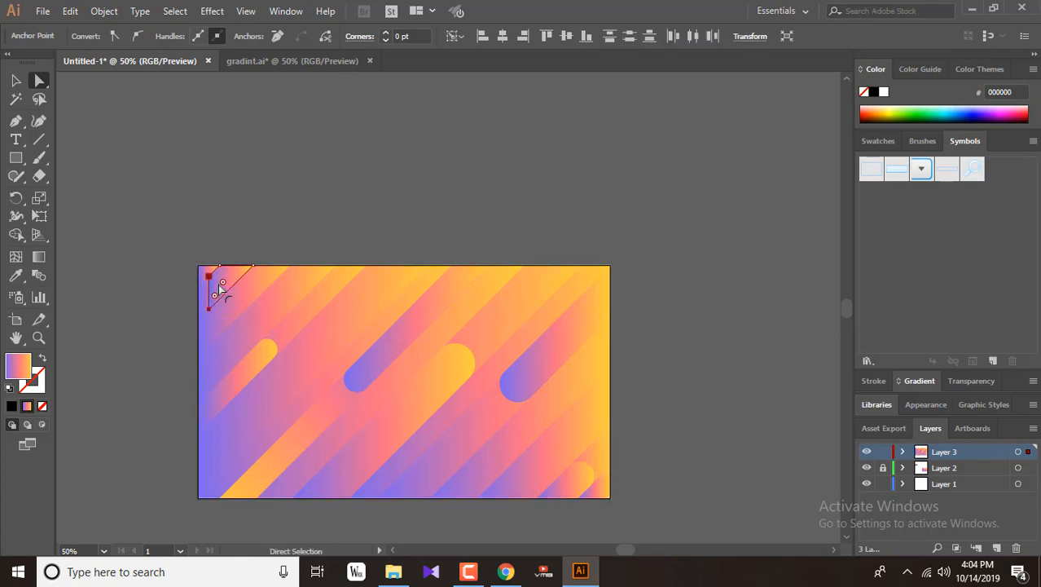
click(348, 243)
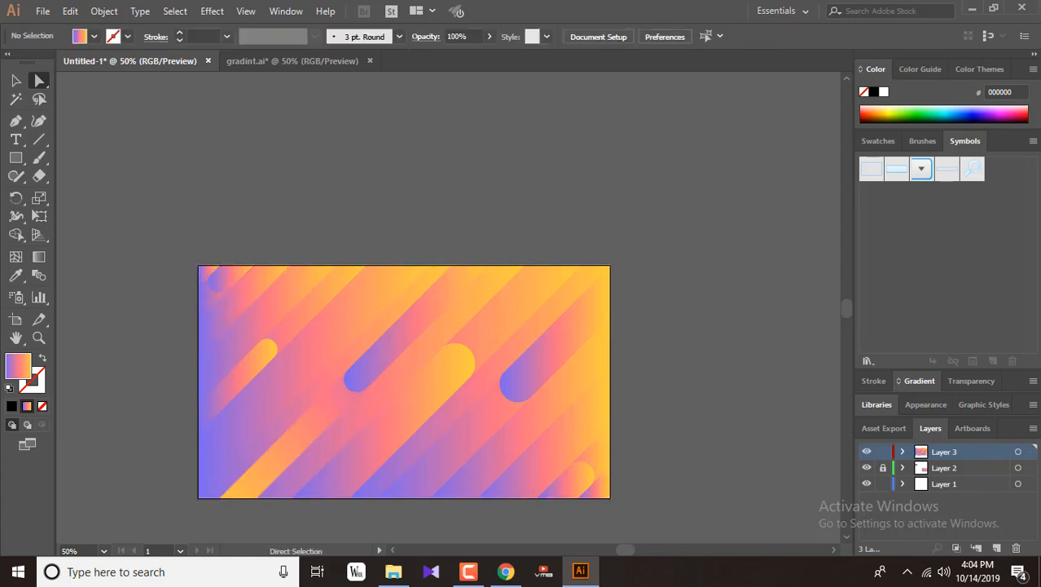
Step: Unlock Layer 2 and fill the full-length stripe beneath the left blue rounded bar with the White, Black gradient
scroll(628, 261, down, 3)
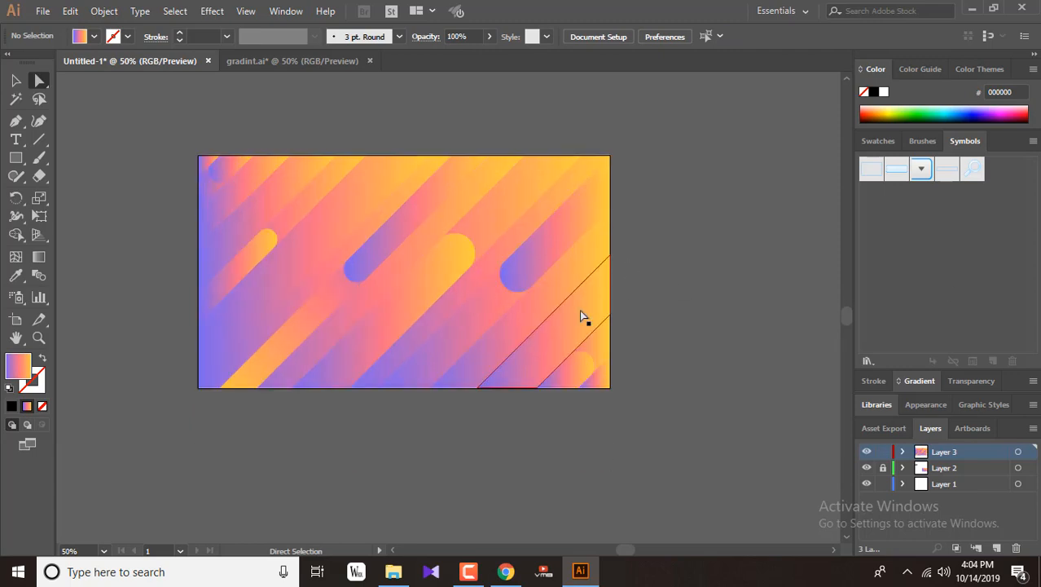
drag(581, 316, 469, 294)
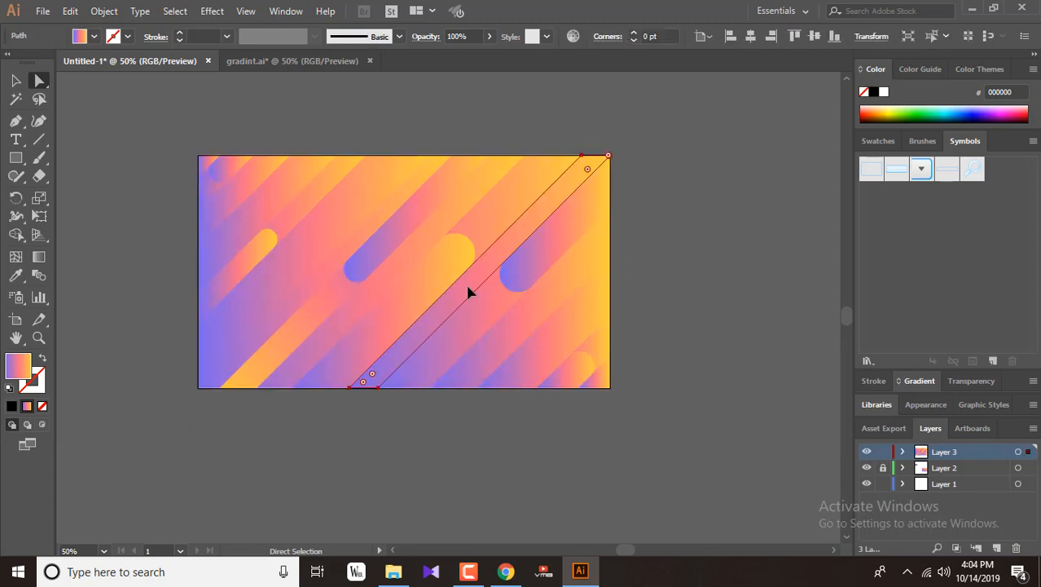
click(882, 473)
click(322, 306)
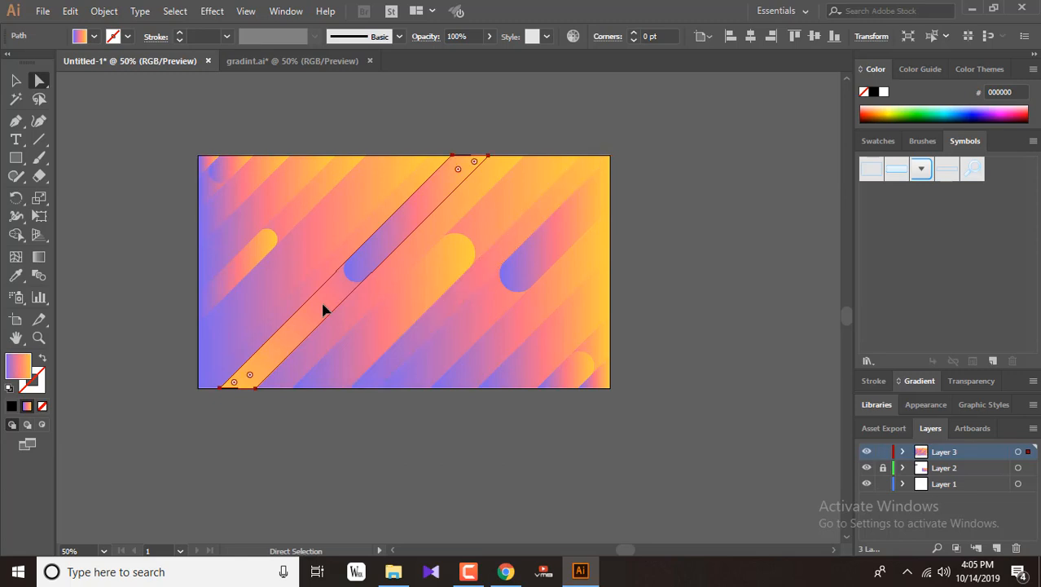
click(919, 380)
click(888, 359)
click(795, 386)
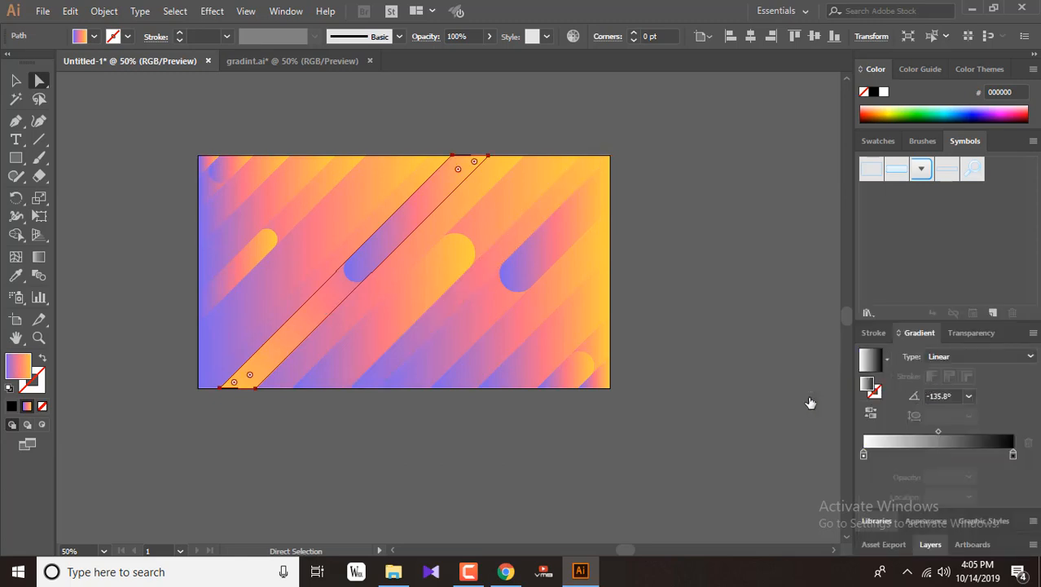
Step: Set the blending mode of the black-and-white stripe to Multiply
click(425, 36)
click(326, 63)
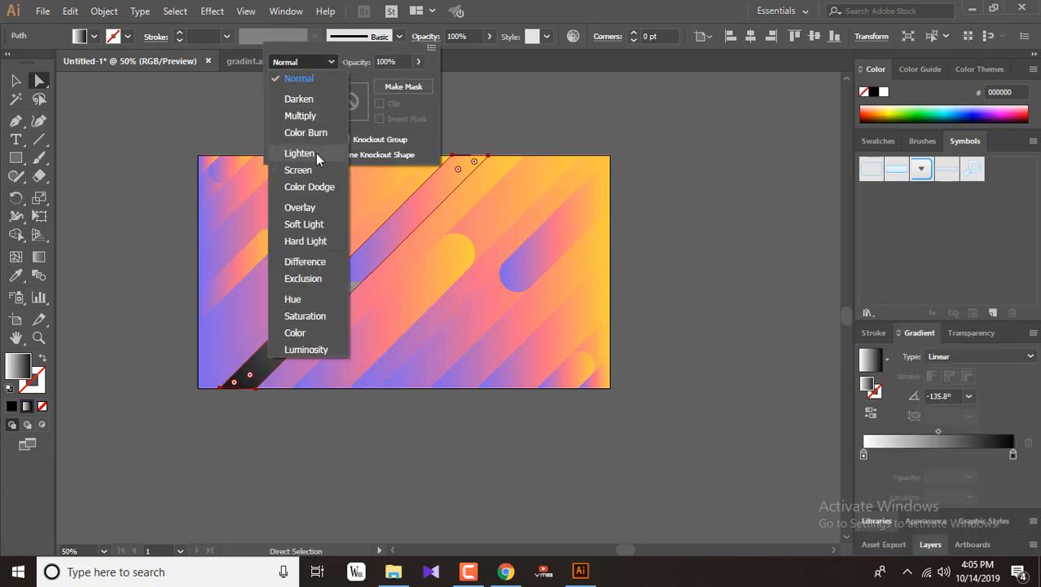
click(342, 118)
click(519, 34)
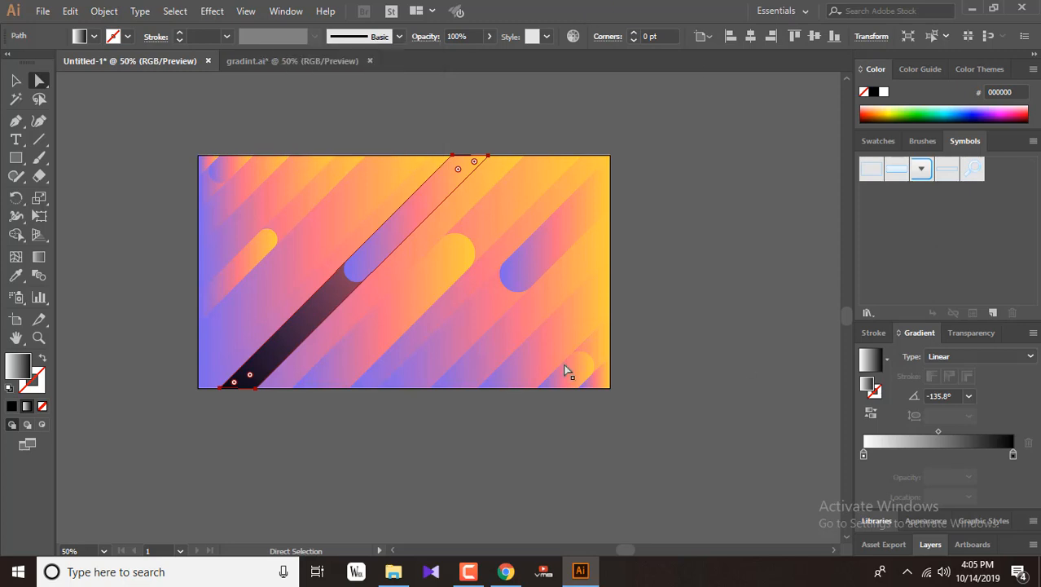
Step: Redirect the Multiply stripe's gradient along its slope at about 45°, darkest toward the blue rounded end and fading toward the artboard's lower edge
click(37, 260)
mouse_move(257, 381)
mouse_down()
mouse_move(371, 277)
mouse_move(382, 247)
mouse_up()
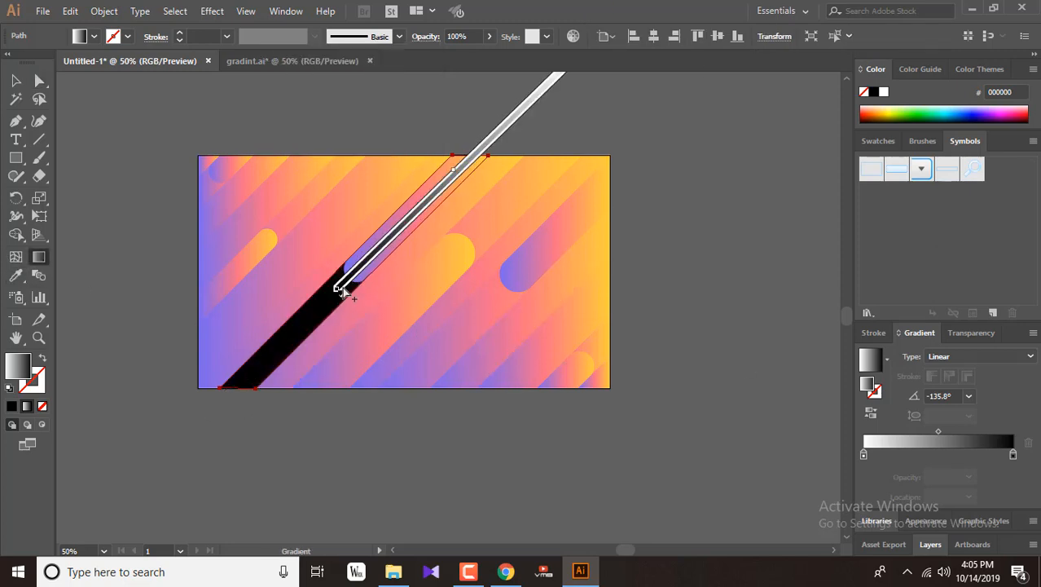
drag(342, 291, 219, 412)
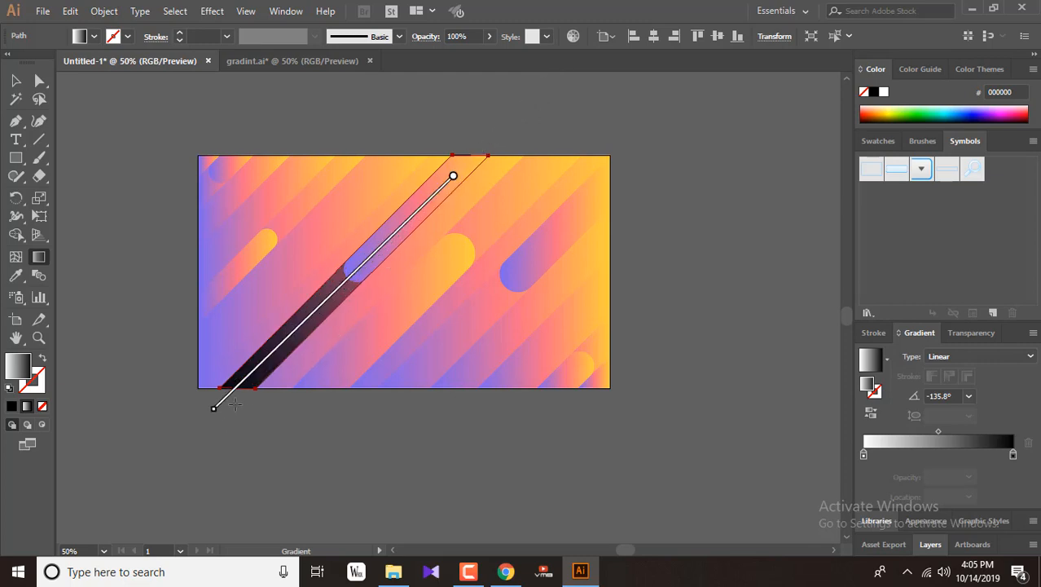
drag(234, 404, 438, 204)
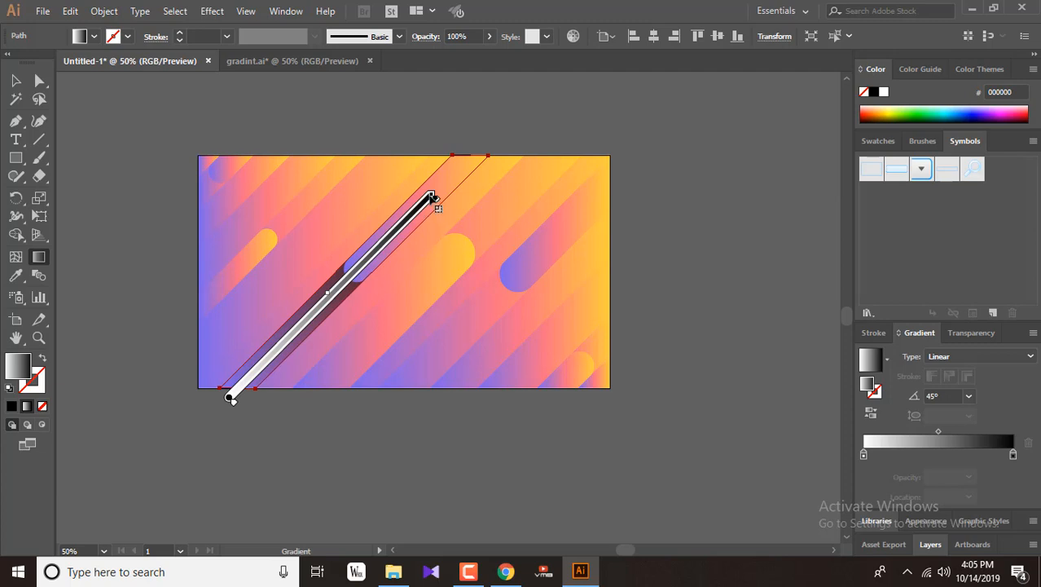
drag(432, 197, 489, 137)
click(16, 81)
click(284, 472)
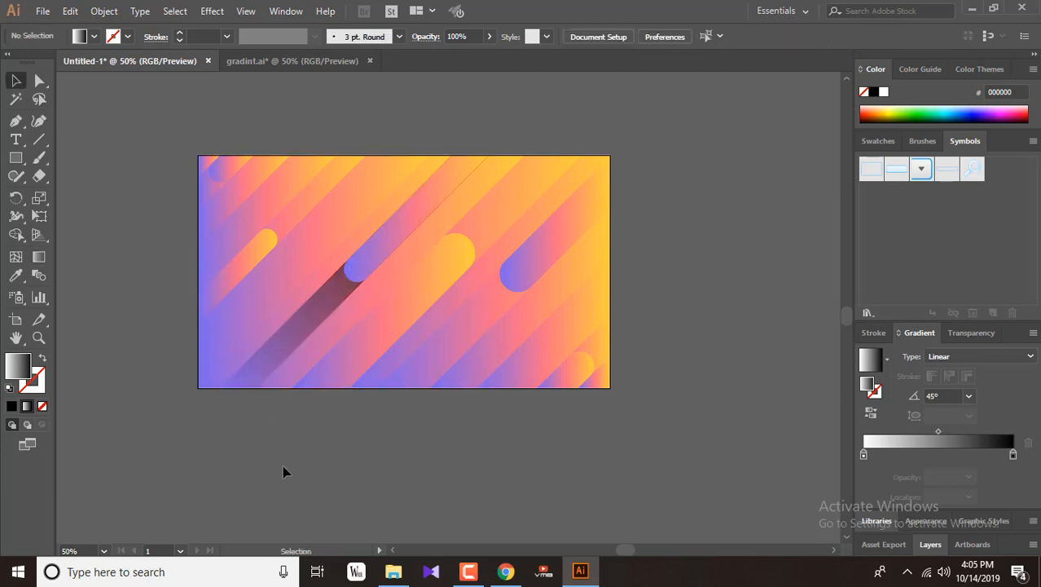
Step: Copy the Multiply shadow appearance with the Eyedropper to the stripes beneath the right blue bar, the large yellow bar and the small yellow bar
click(467, 331)
click(16, 275)
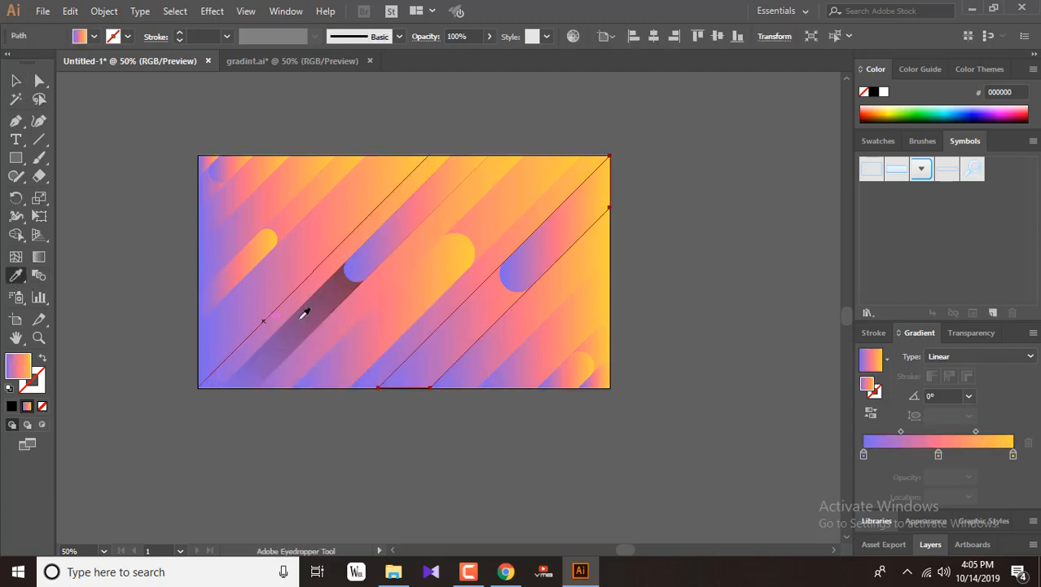
click(302, 309)
click(17, 80)
click(488, 227)
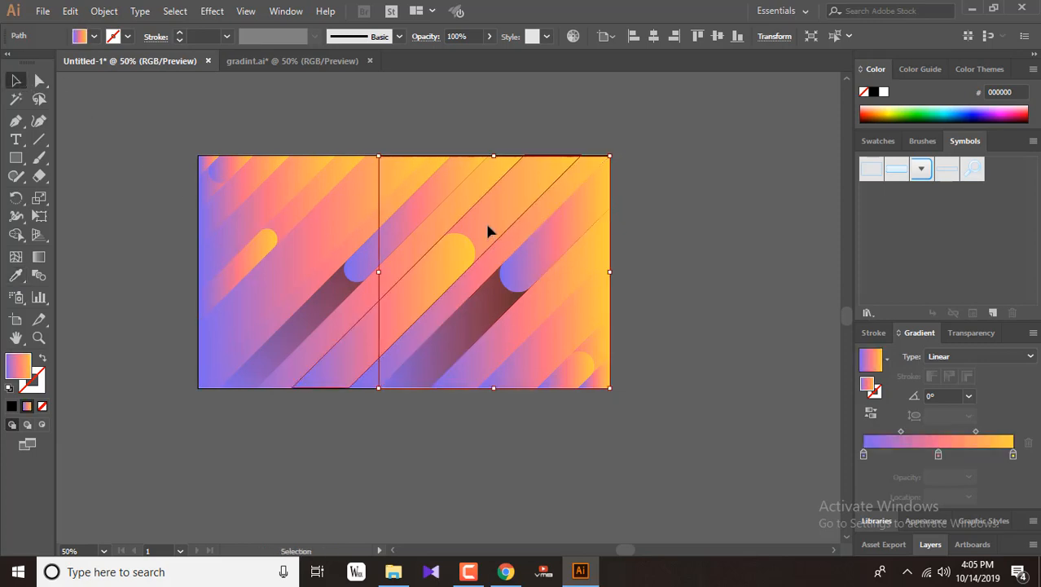
click(14, 278)
click(319, 322)
click(16, 80)
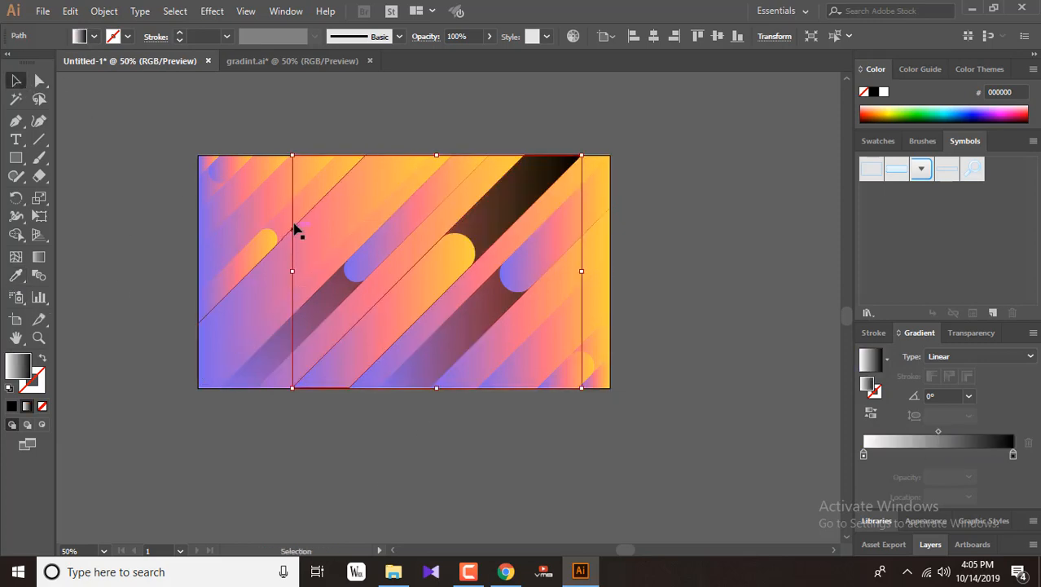
click(289, 226)
click(16, 275)
click(304, 321)
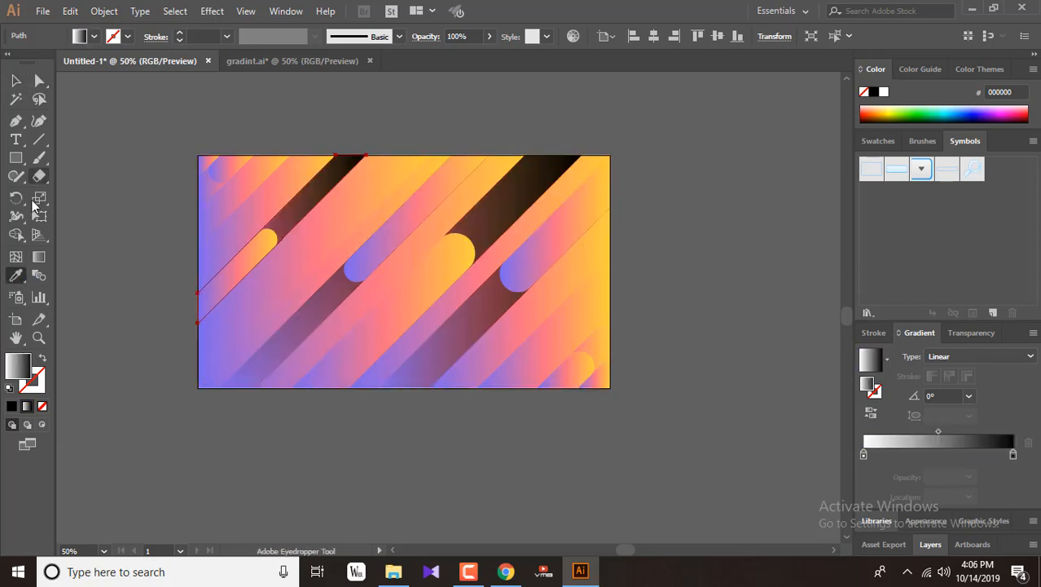
click(17, 81)
click(210, 196)
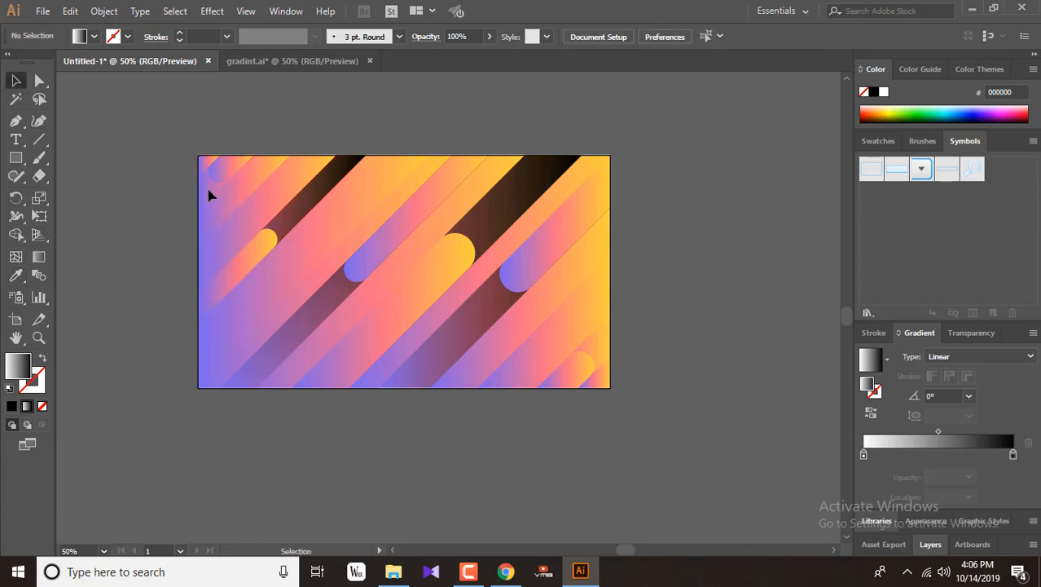
click(200, 239)
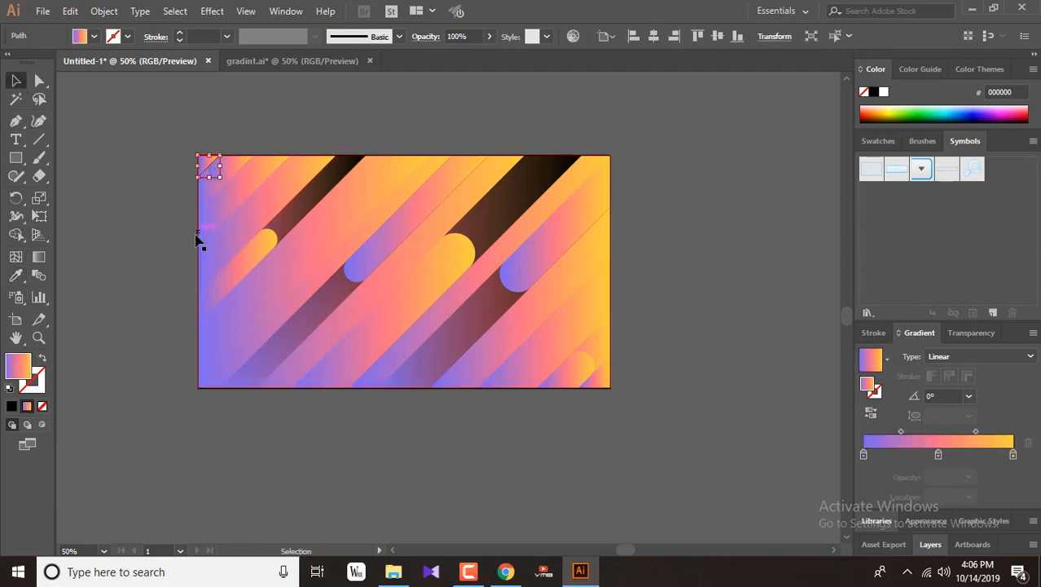
click(228, 205)
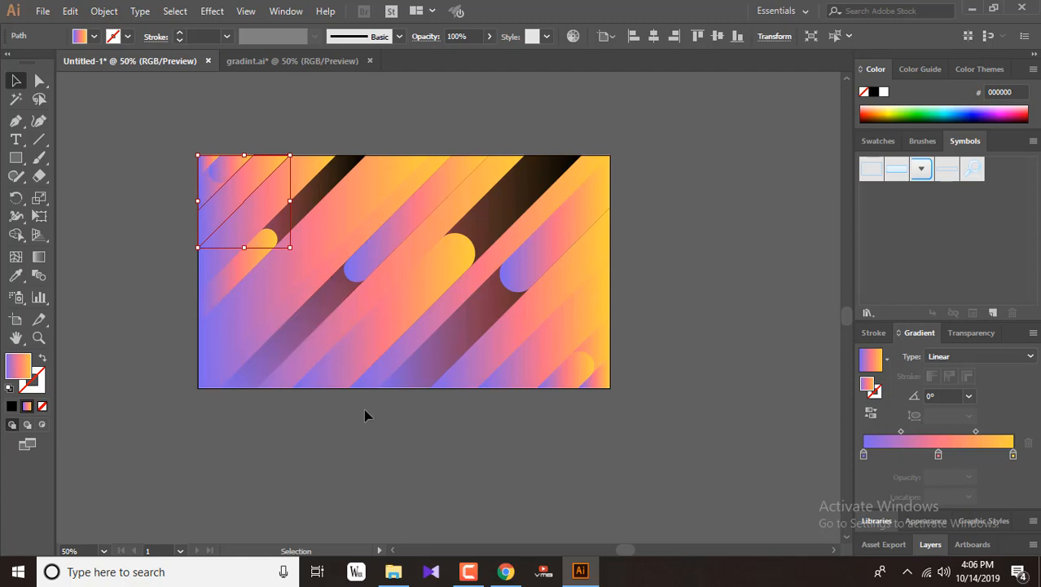
key(ctrl+shift+a)
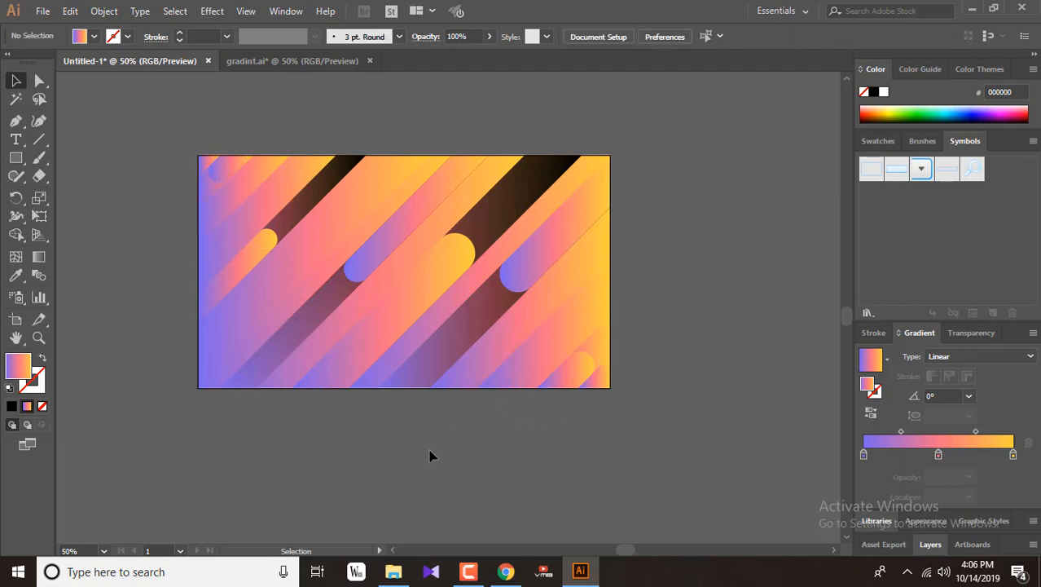
Step: Redirect the shadow gradients beneath the small and large yellow bars along their slopes at about -135°, fading toward the artboard's upper edge
click(298, 207)
key(g)
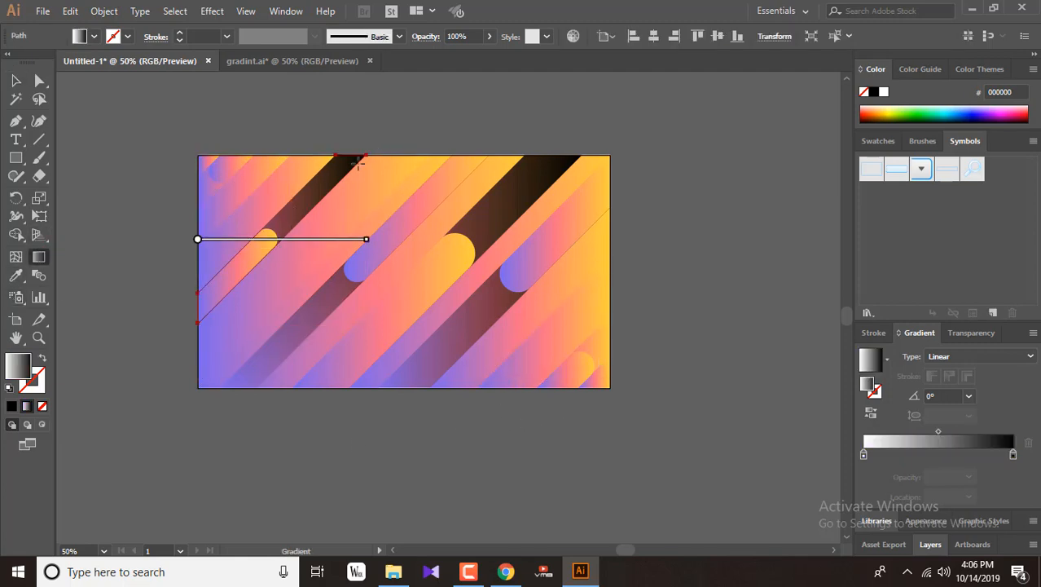
mouse_move(384, 120)
mouse_down()
mouse_move(242, 277)
mouse_move(211, 296)
mouse_up()
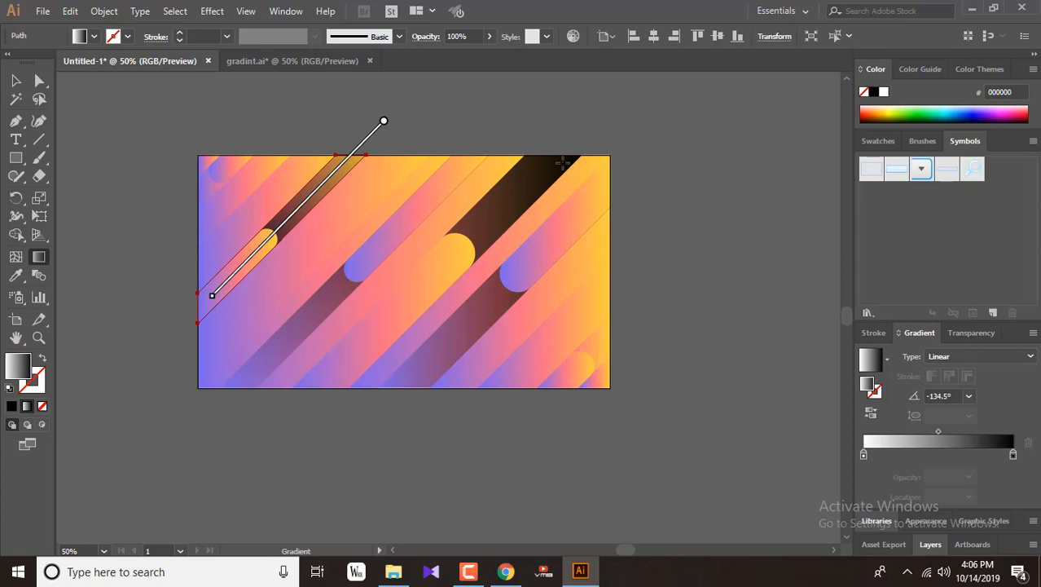
key(v)
click(460, 216)
key(g)
drag(582, 131, 370, 336)
click(13, 84)
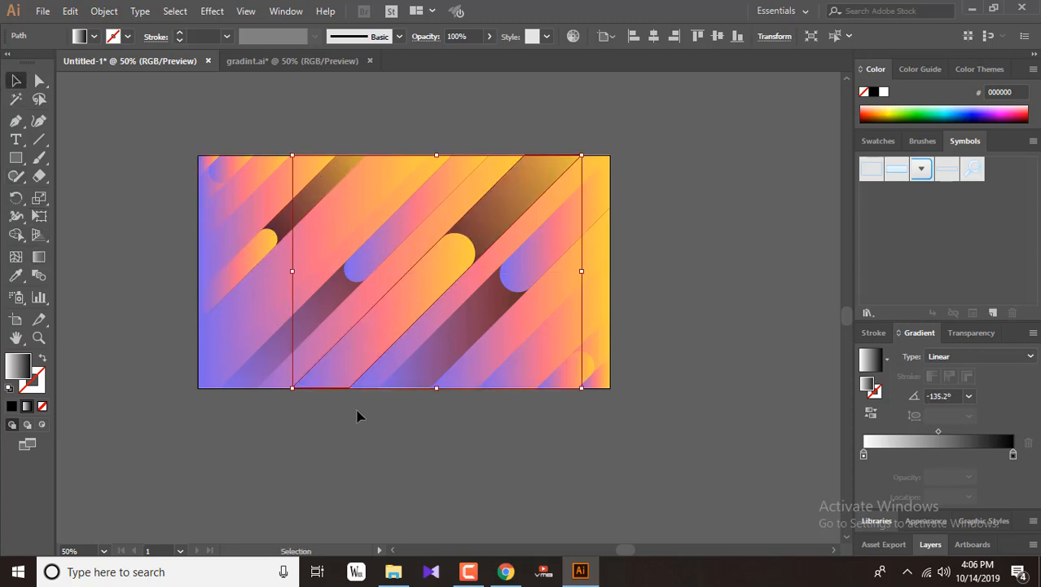
Step: Redirect the shadow gradient beneath the right blue bar along its slope at about 45°, fading toward the artboard's lower edge
click(412, 376)
click(45, 261)
drag(377, 414, 630, 161)
key(v)
click(435, 438)
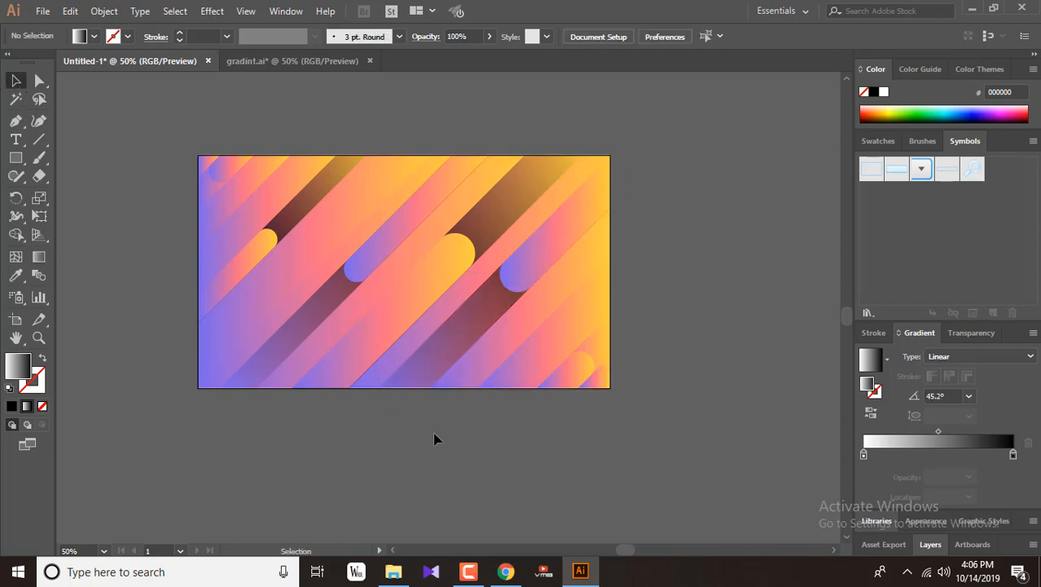
Step: Draw a diagonal stripe with the Pen tool over the lower half of the wide left stripe, about 82 pt high along the artboard's left edge
click(329, 281)
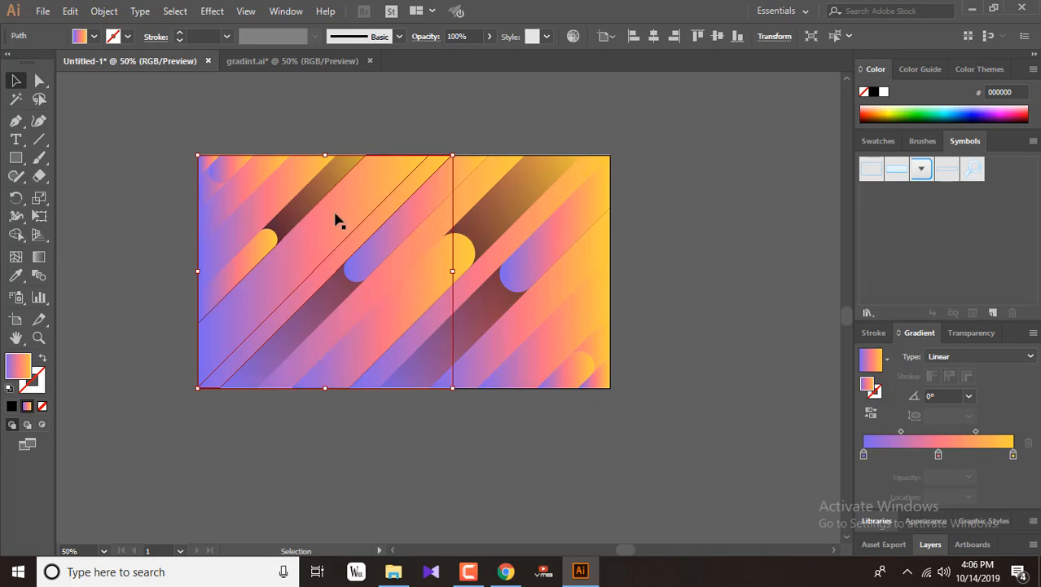
click(74, 237)
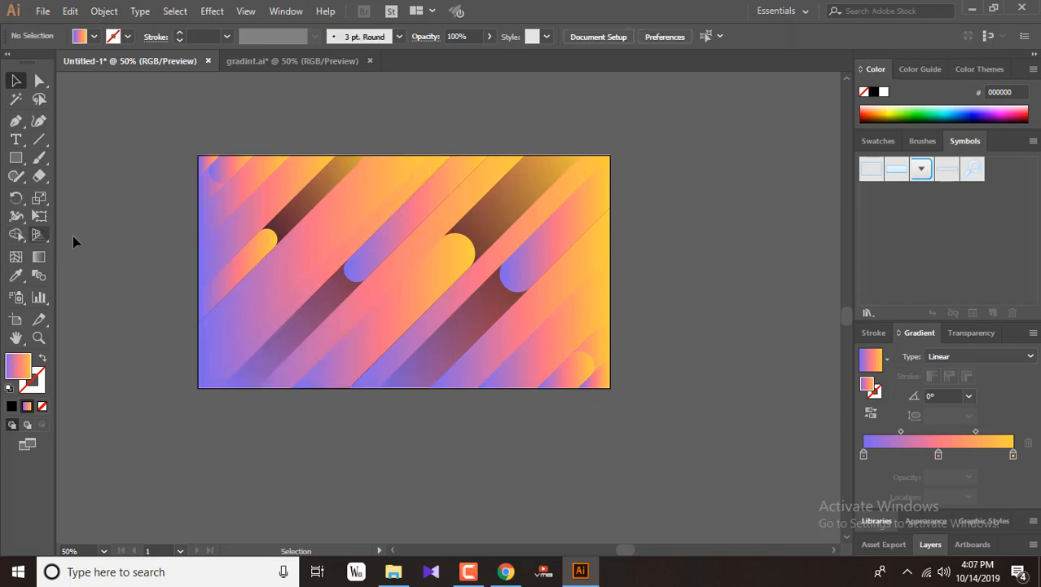
click(14, 124)
click(197, 355)
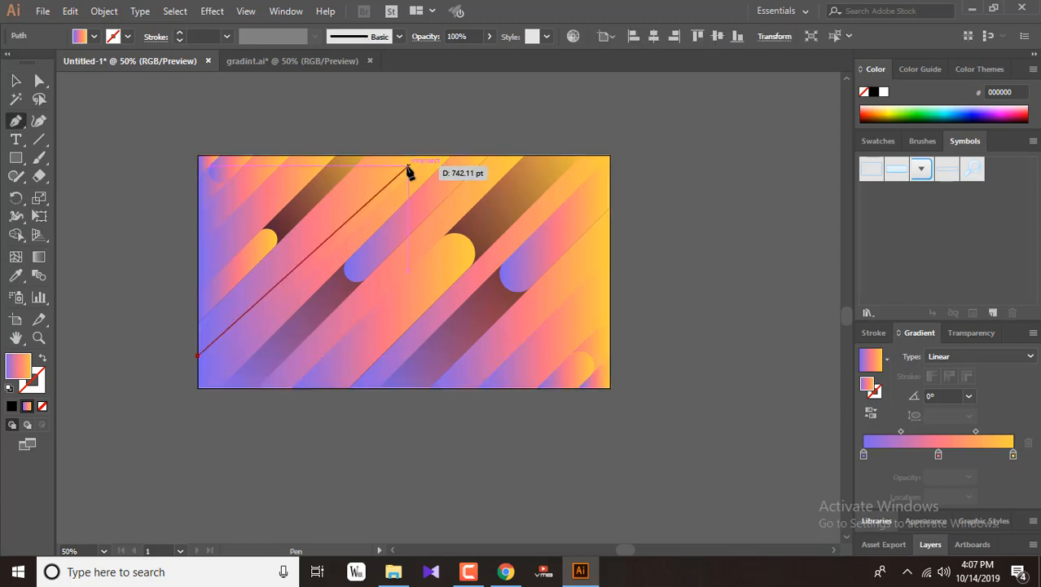
click(398, 155)
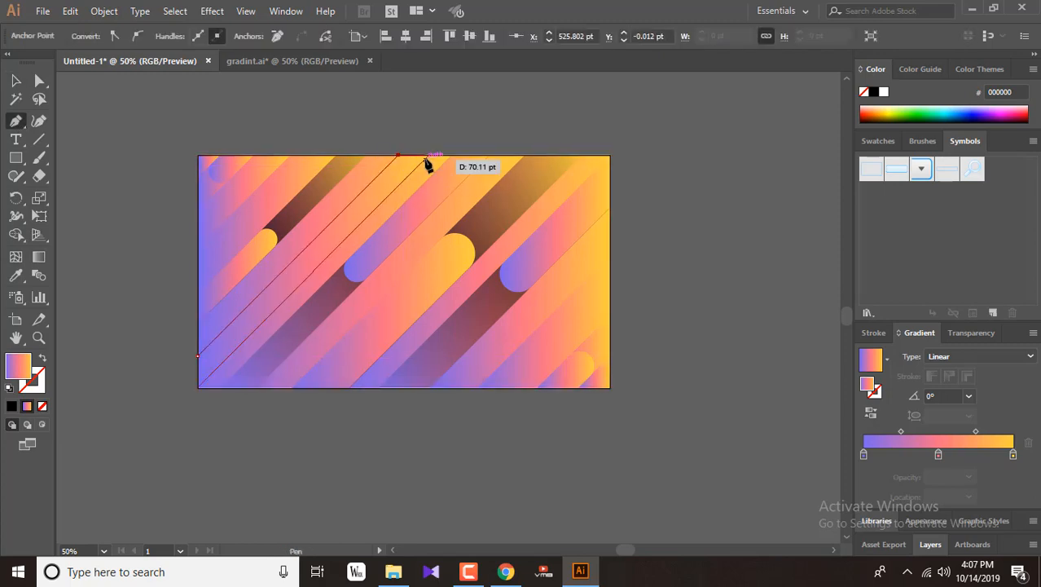
click(428, 154)
click(198, 388)
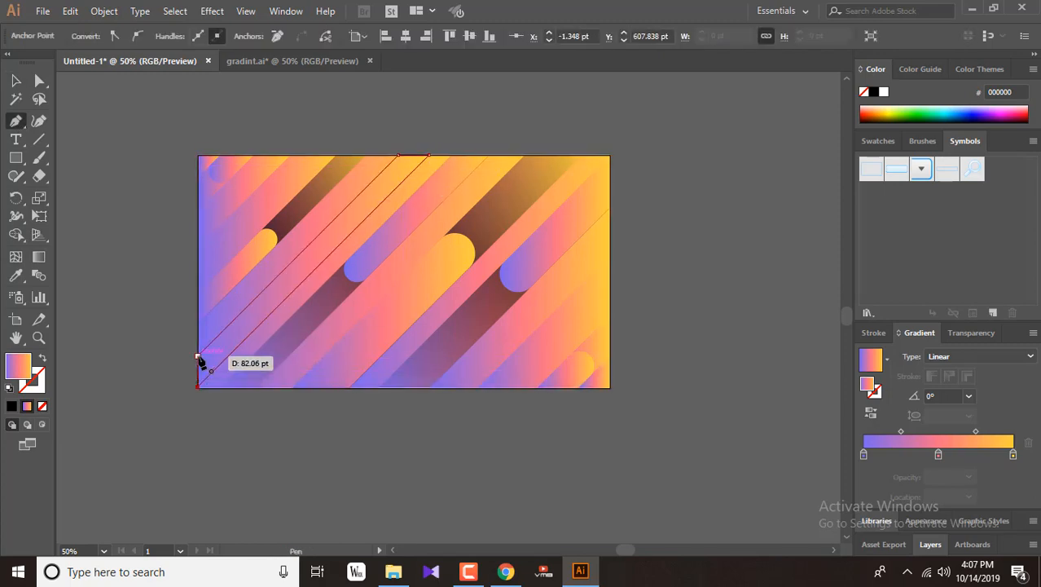
click(197, 356)
click(16, 81)
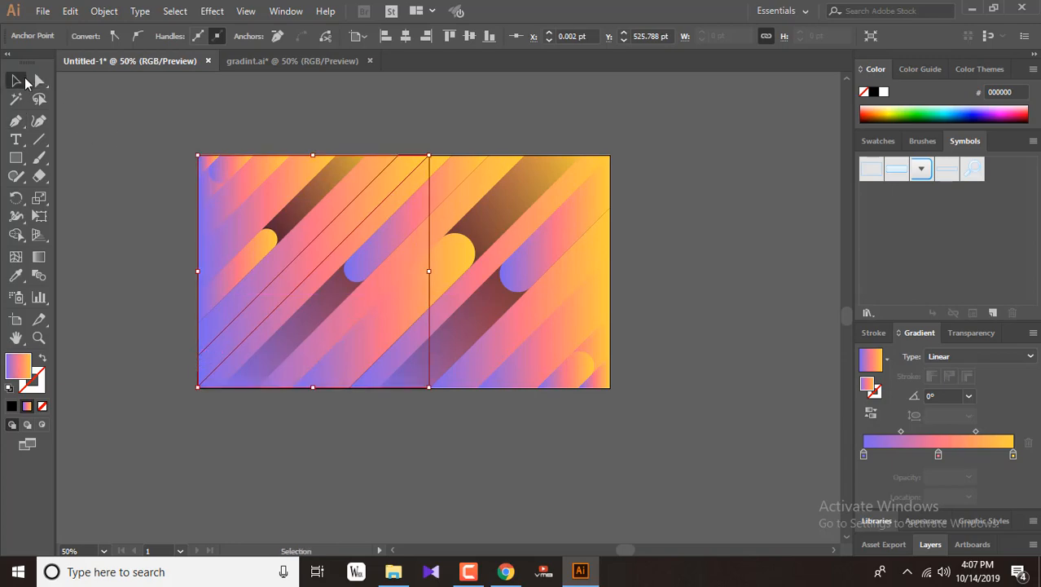
Step: Undo the pen-drawn stripe over the wide left stripe and deselect everything
click(70, 11)
click(110, 118)
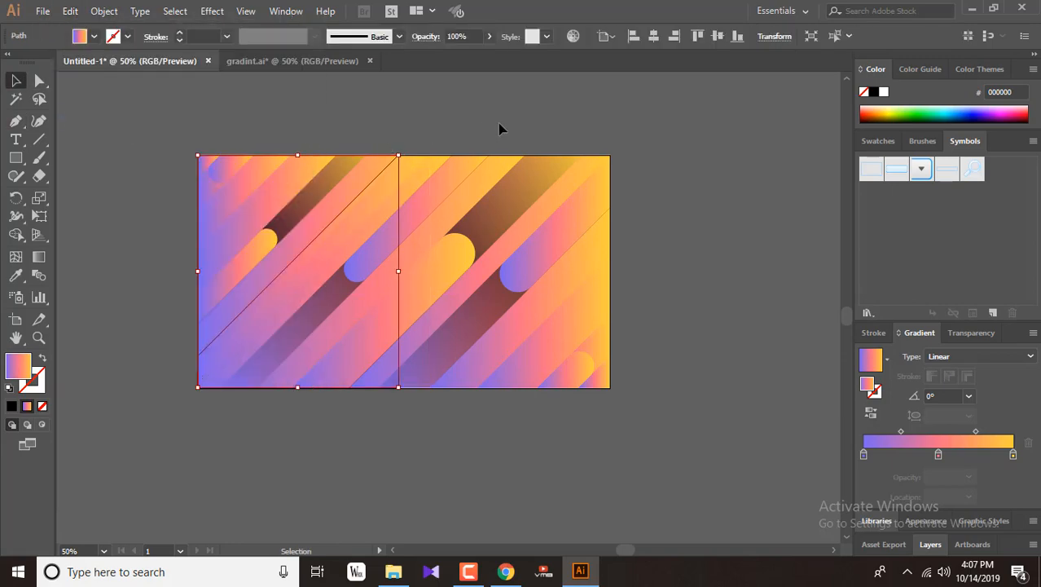
click(499, 128)
click(378, 205)
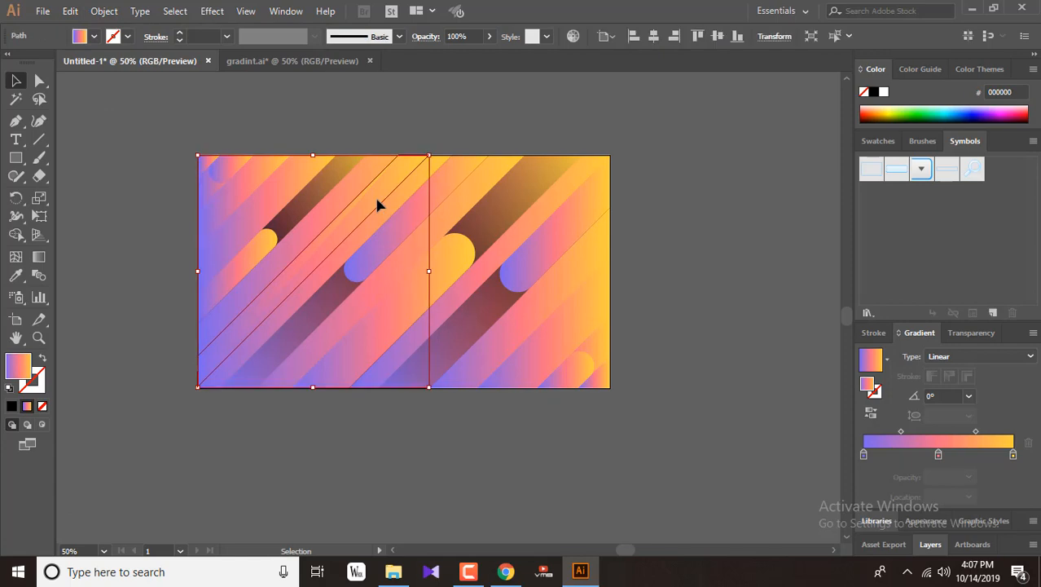
key(a)
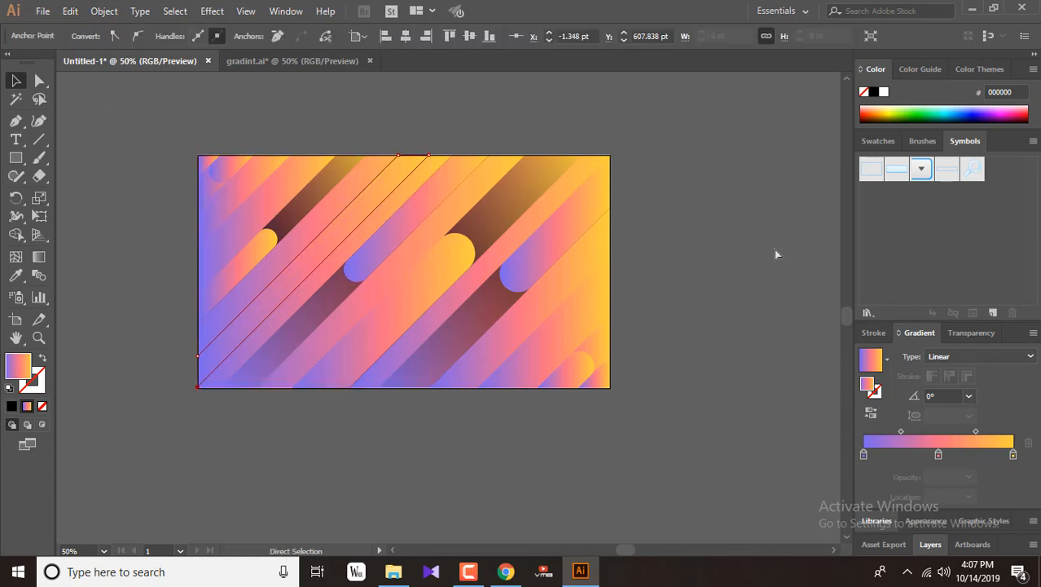
key(v)
click(776, 254)
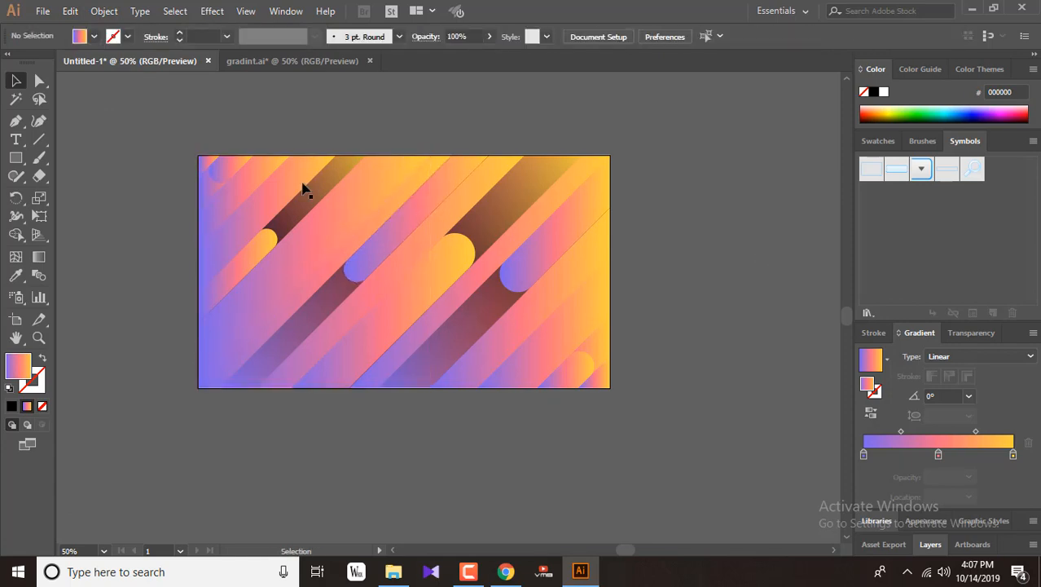
Step: Try recoloring the middle stop of the wide left stripe's gradient to the muted pink c490a0
click(318, 228)
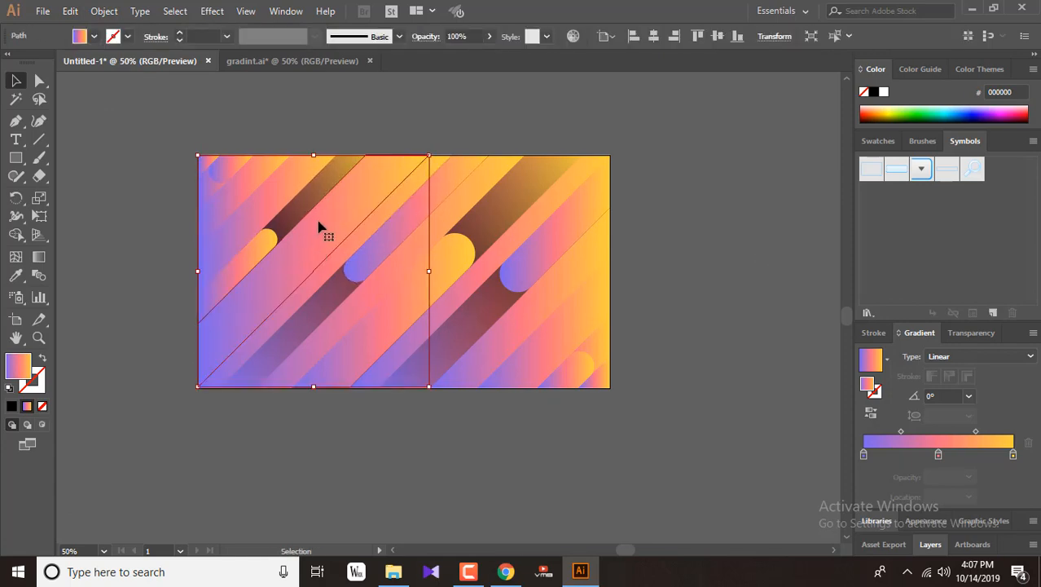
click(888, 359)
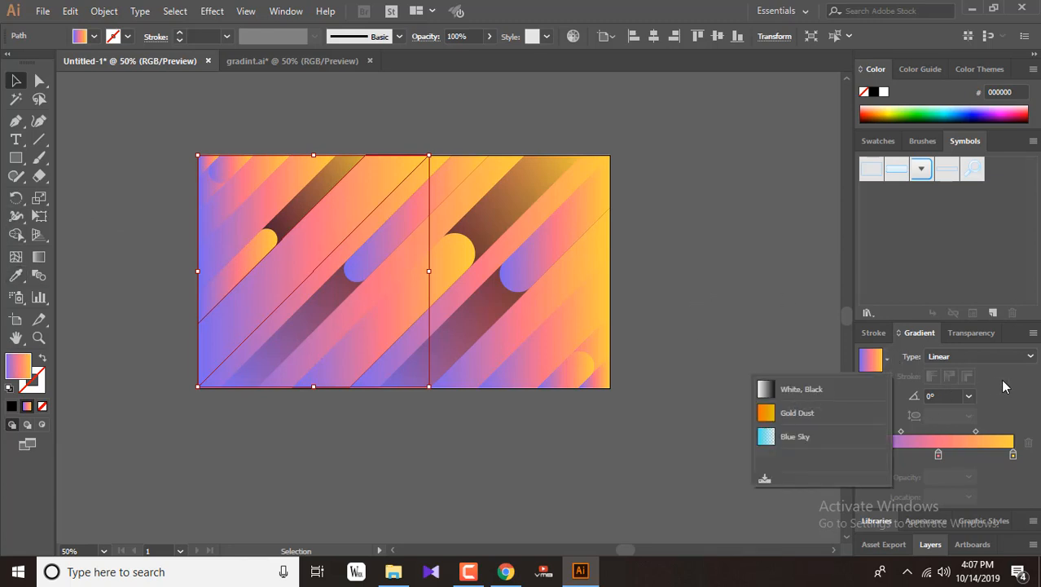
click(938, 454)
double_click(938, 454)
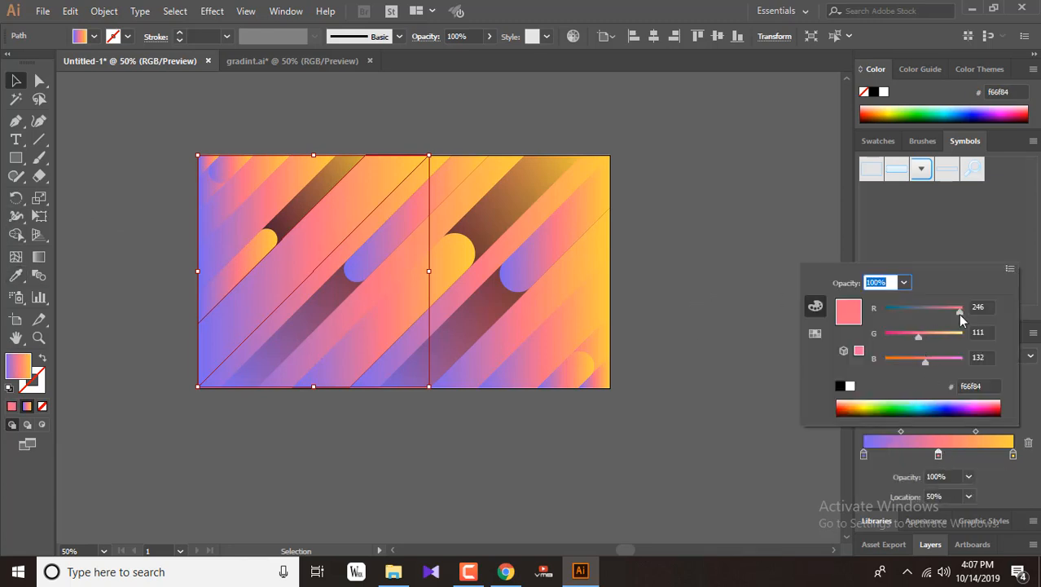
drag(961, 315, 930, 336)
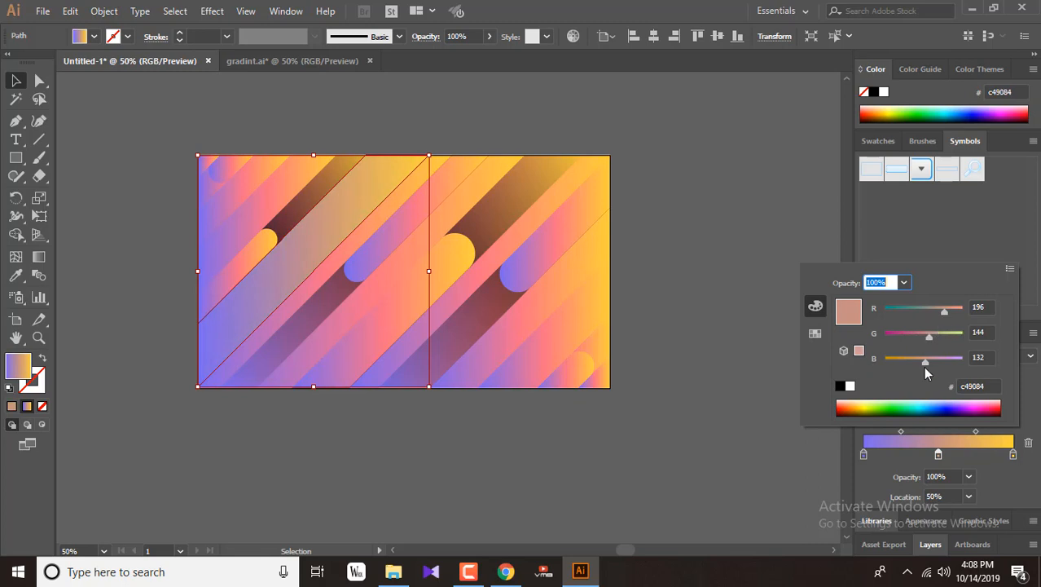
Step: Try redirecting the wide left stripe's gradient diagonally across the artboard at about -40.7°
click(50, 257)
key(g)
mouse_move(163, 259)
mouse_down()
mouse_move(466, 290)
mouse_move(633, 466)
mouse_up()
drag(186, 210, 652, 426)
drag(257, 224, 497, 428)
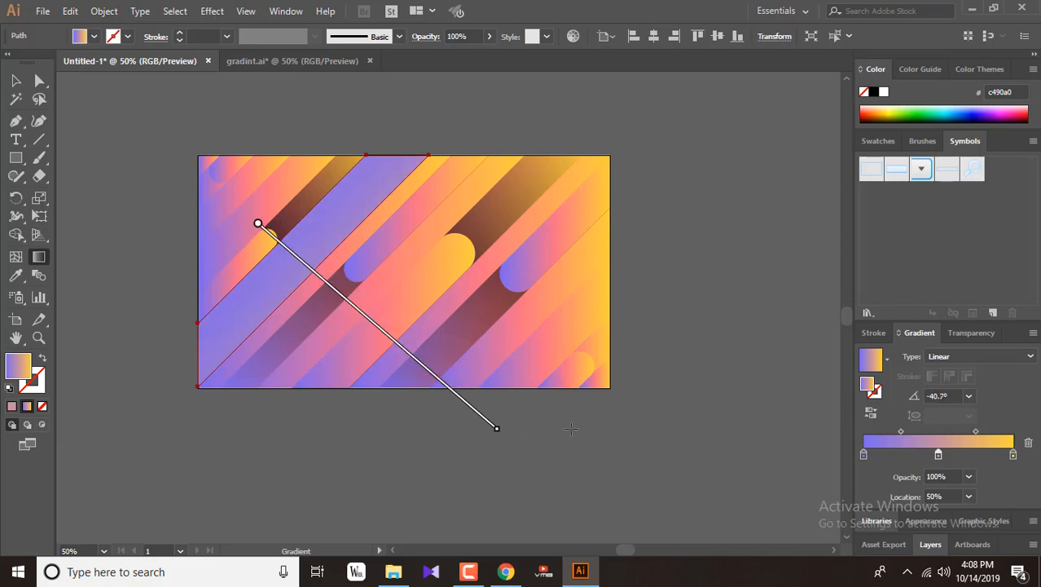
Step: Try filling the wide left stripe with the White, Black gradient and shortening the gradient's span
click(888, 362)
click(794, 388)
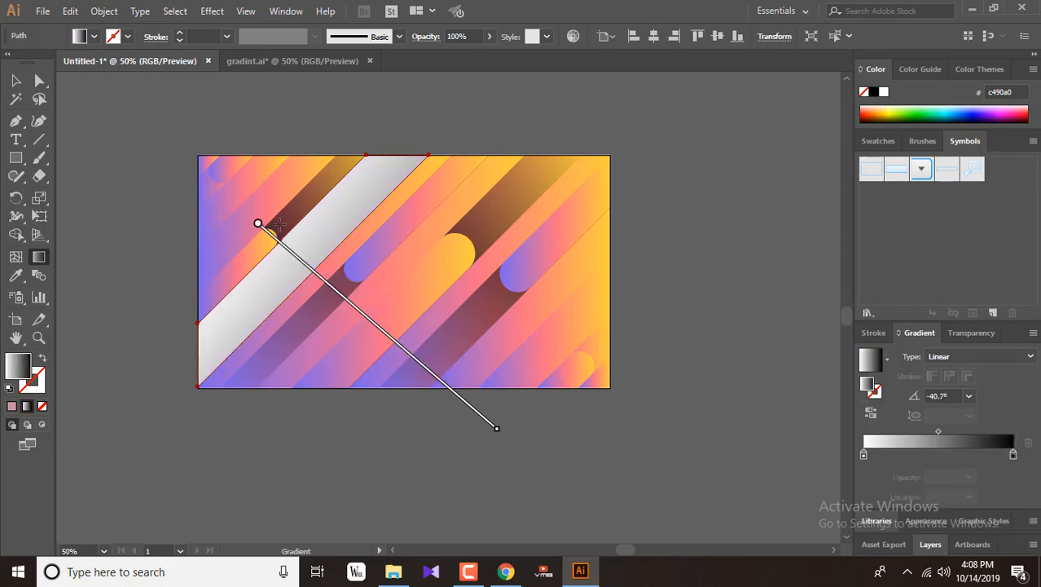
mouse_move(497, 430)
mouse_down()
mouse_move(309, 262)
mouse_move(413, 358)
mouse_up()
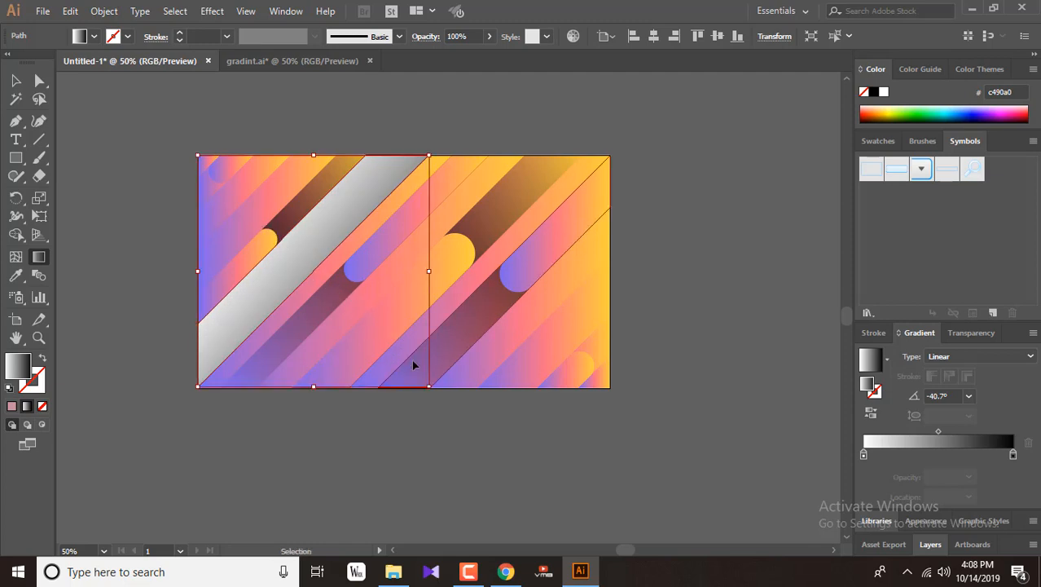
Step: Undo the gradient fill, direction and color changes on the wide left stripe
key(ctrl+z)
key(ctrl+z)
key(ctrl+z)
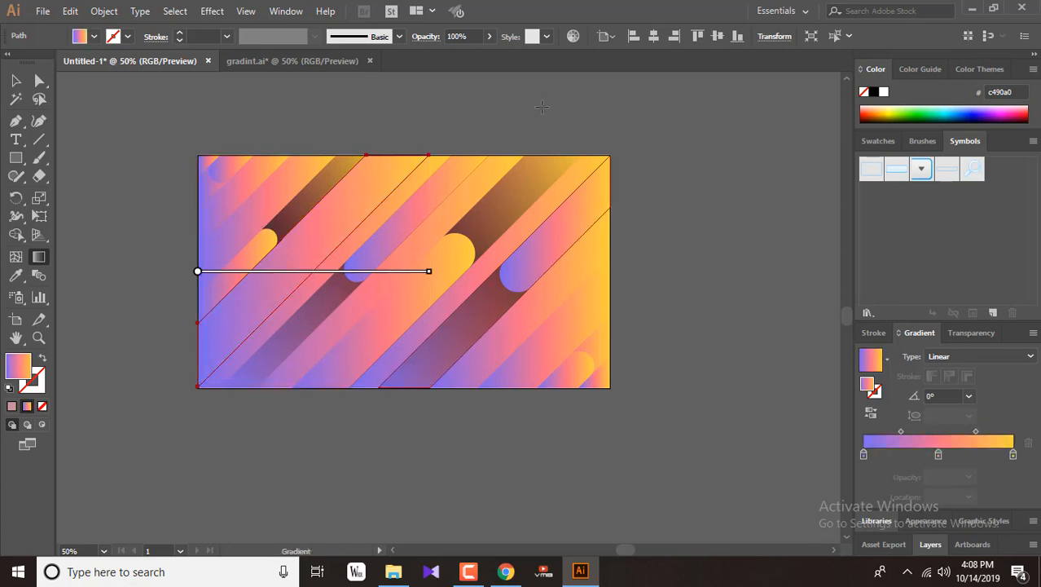
Step: Copy the wide left stripe and paste the duplicate directly in front of it
click(70, 10)
click(121, 93)
click(70, 11)
click(110, 118)
click(15, 80)
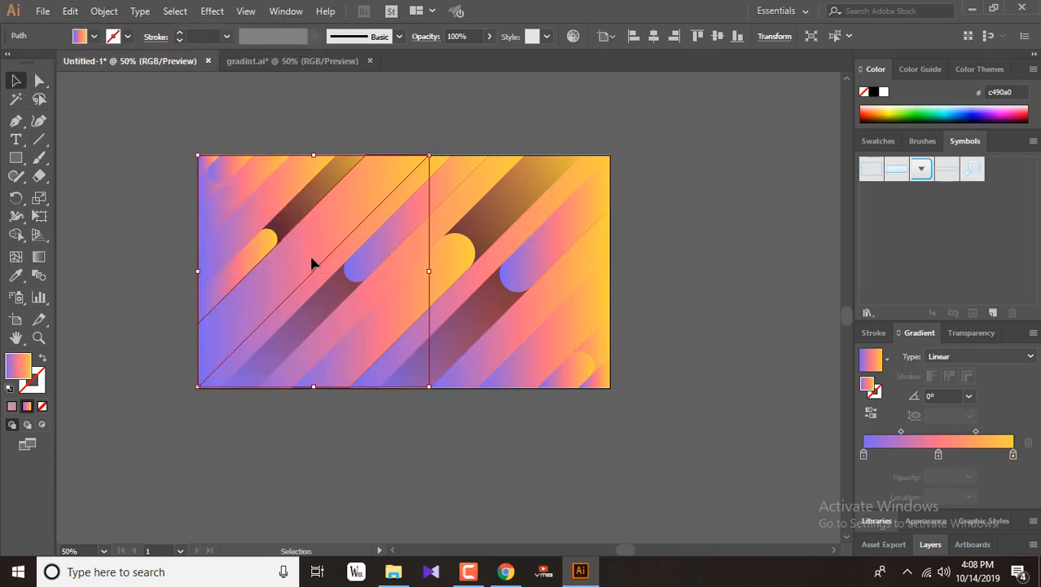
Step: Fill the wide left stripe's duplicate with the White, Black gradient and set its blending mode to Multiply
click(887, 361)
click(762, 382)
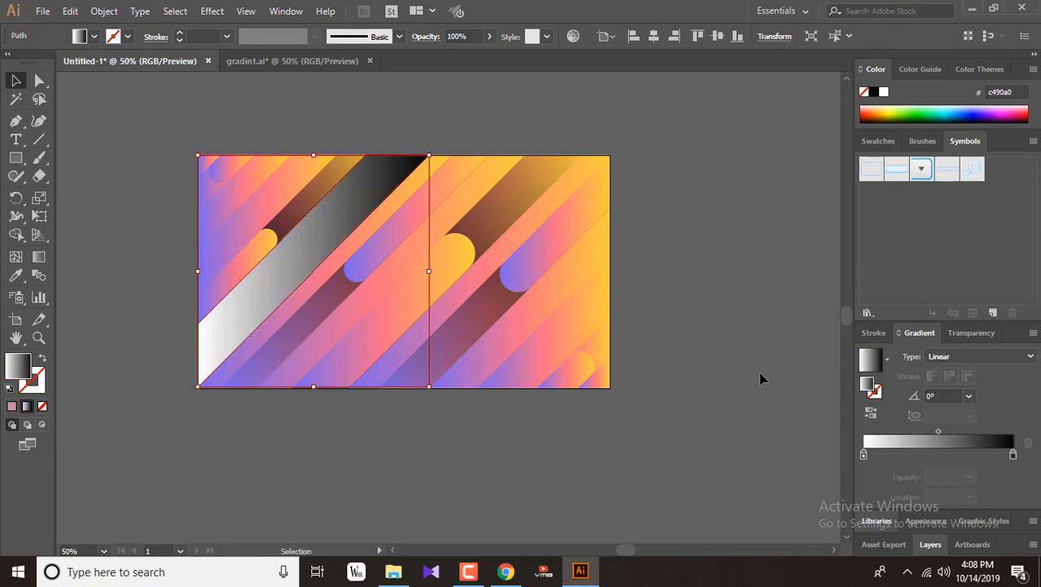
click(428, 39)
click(313, 62)
click(303, 112)
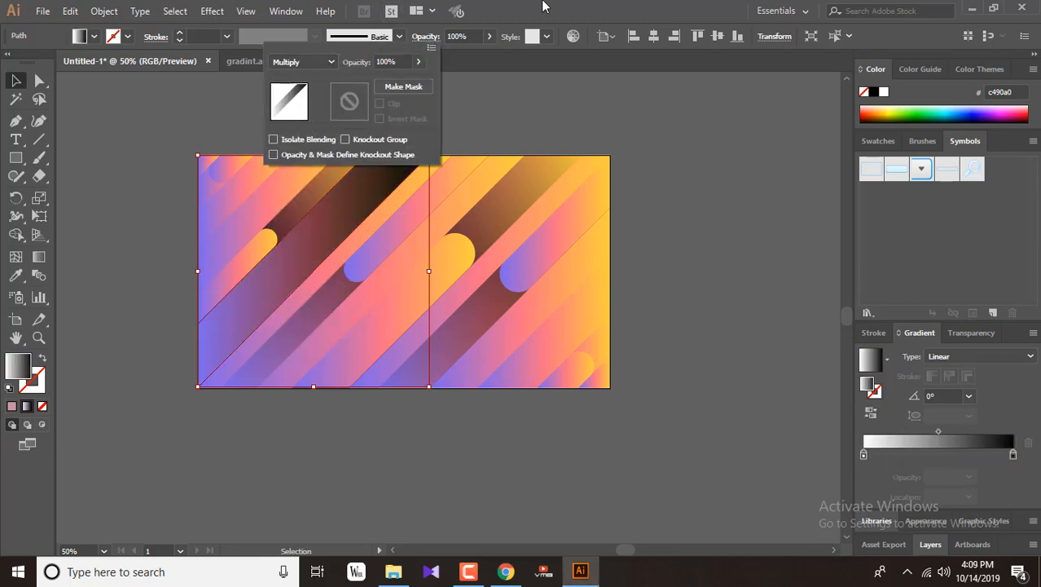
Step: Redirect the wide left stripe's shadow gradient across its width at about -38°, shift it toward the lower-right edge, and deselect
click(38, 256)
mouse_move(265, 234)
mouse_down()
mouse_move(513, 418)
mouse_move(317, 271)
mouse_move(352, 306)
mouse_up()
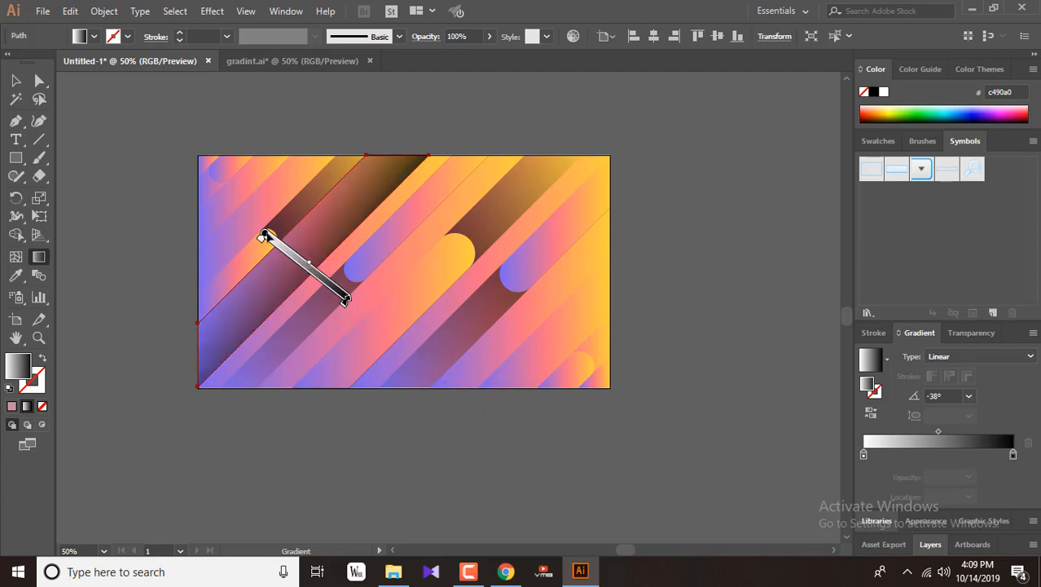
drag(262, 237, 286, 252)
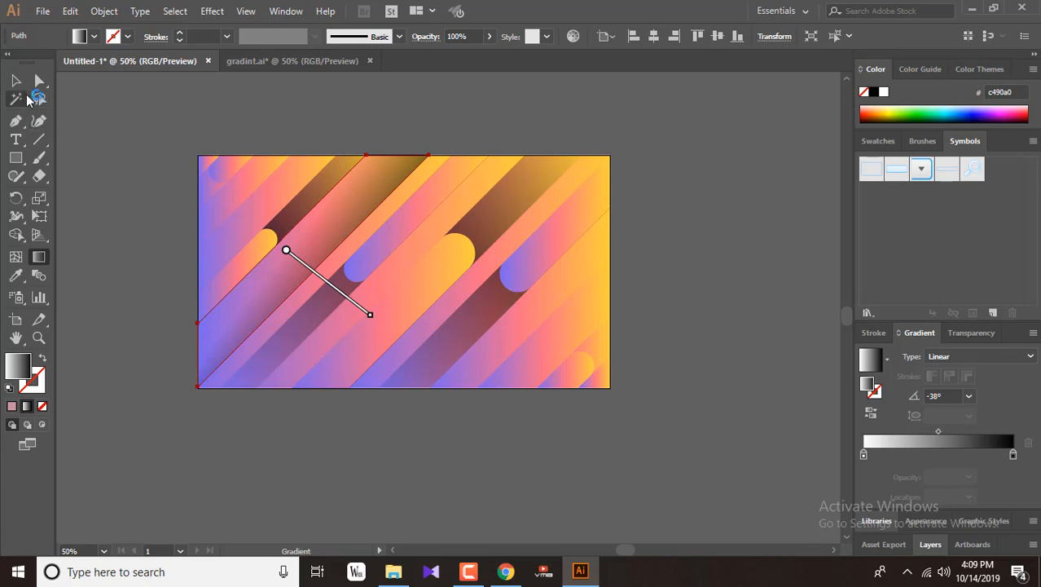
click(15, 79)
click(205, 443)
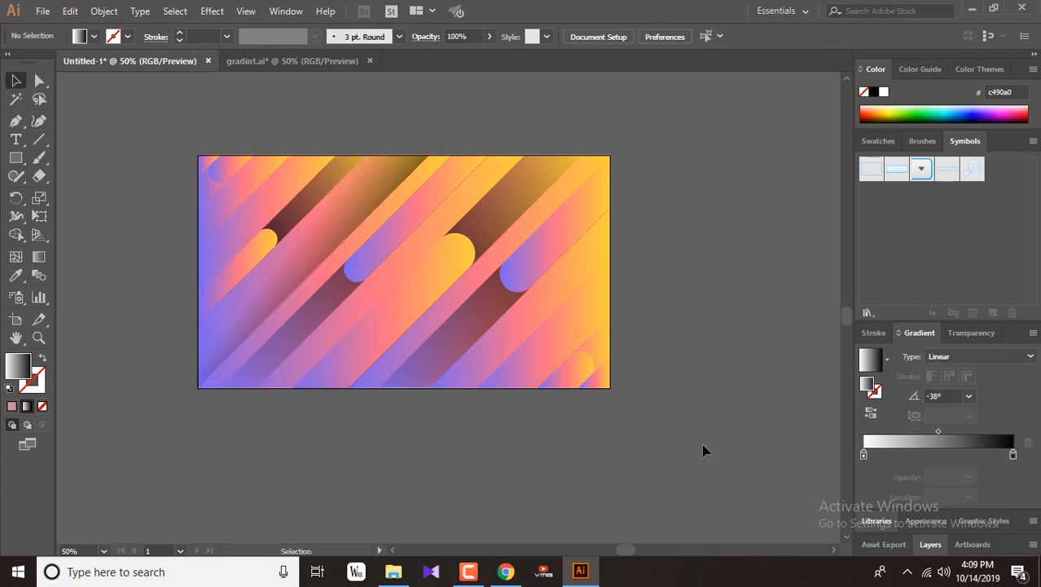
Step: Apply the White, Black gradient to a shadow stripe over the diagonal between the middle blue bar and the large yellow bar
click(366, 330)
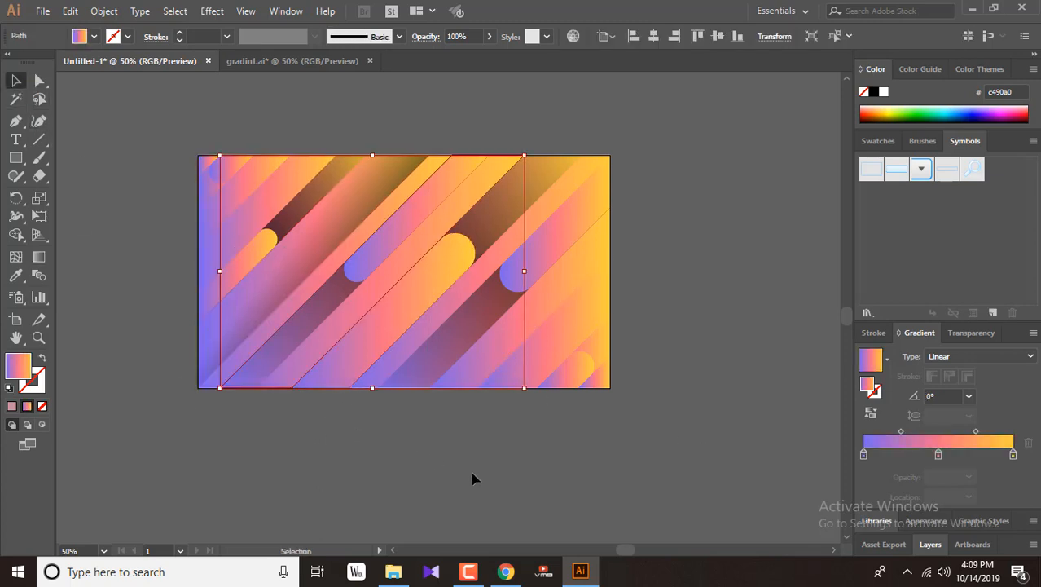
click(467, 514)
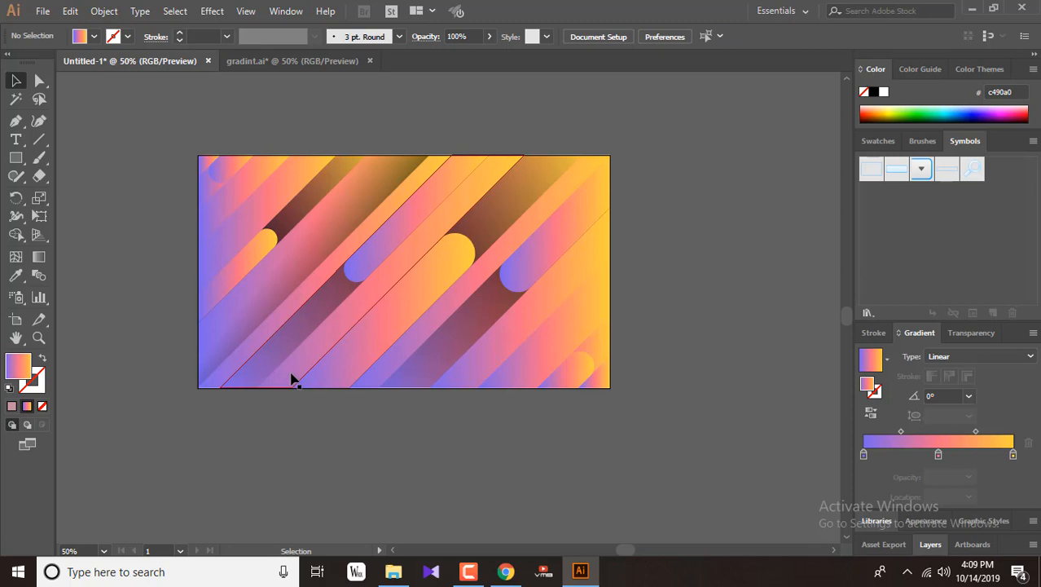
click(292, 379)
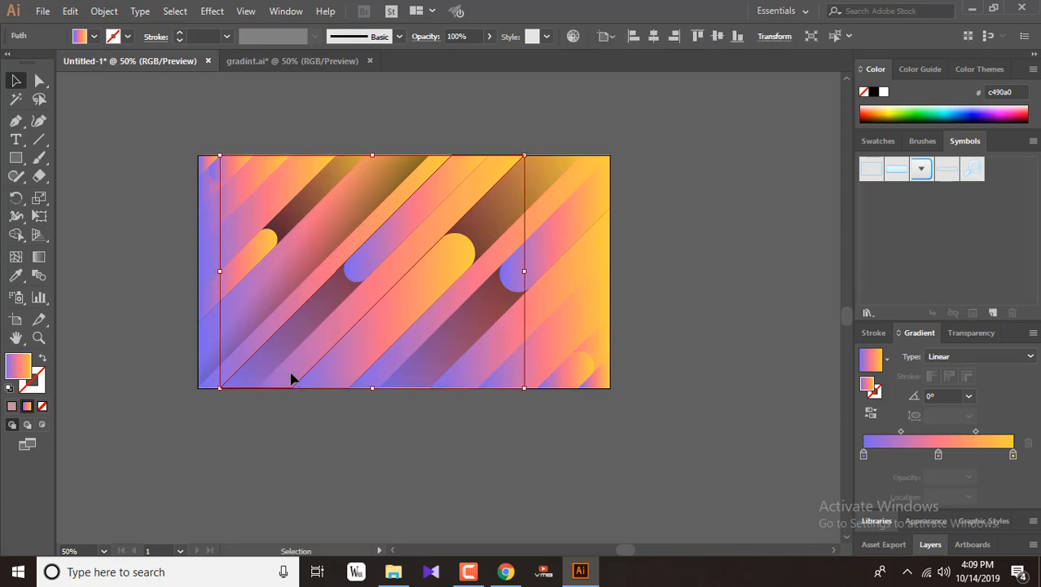
click(888, 359)
click(804, 414)
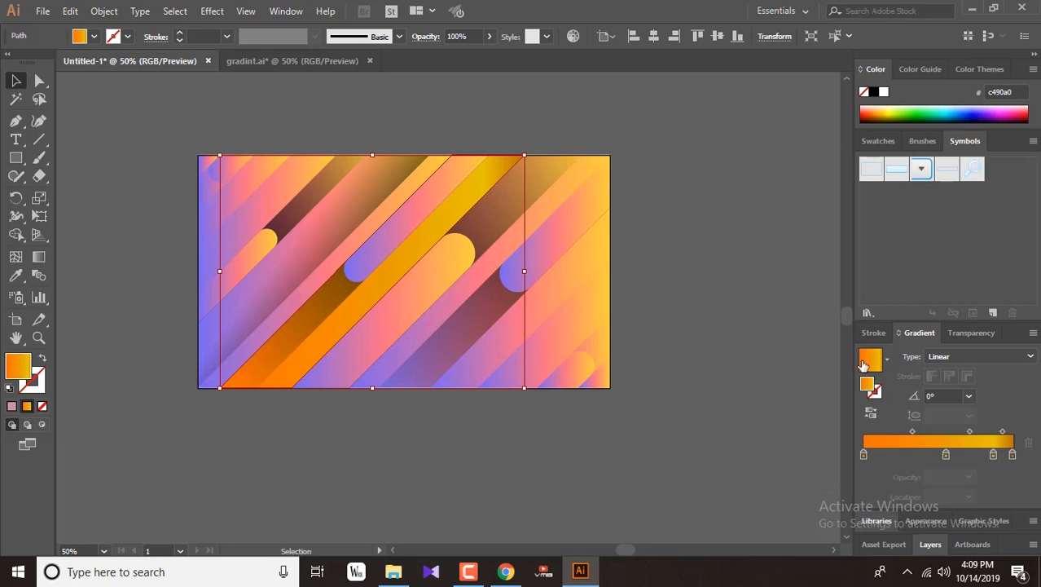
click(888, 361)
click(813, 397)
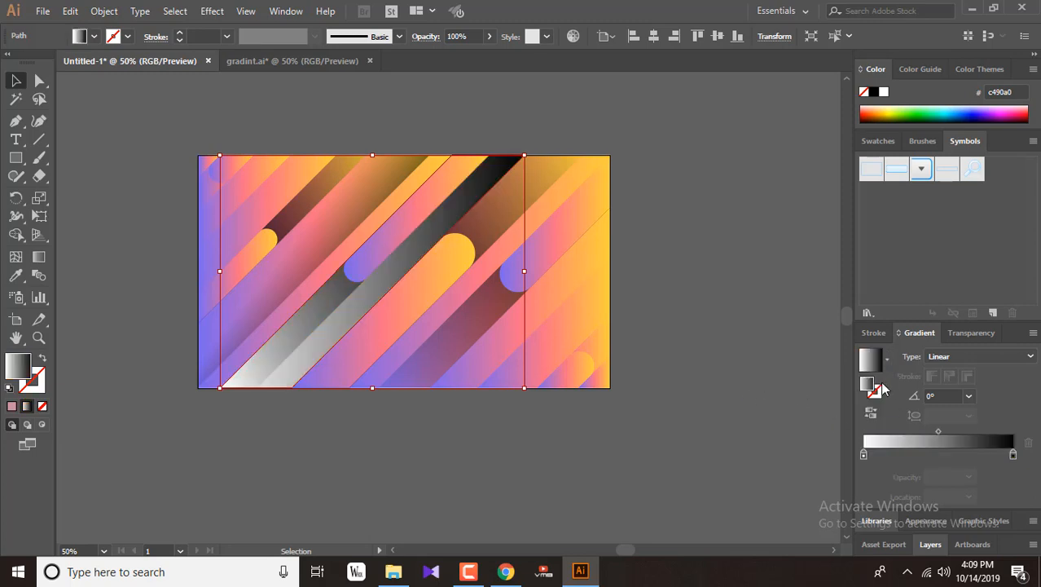
Step: Set the blending mode of the shadow stripe beside the middle blue bar to Multiply
click(932, 543)
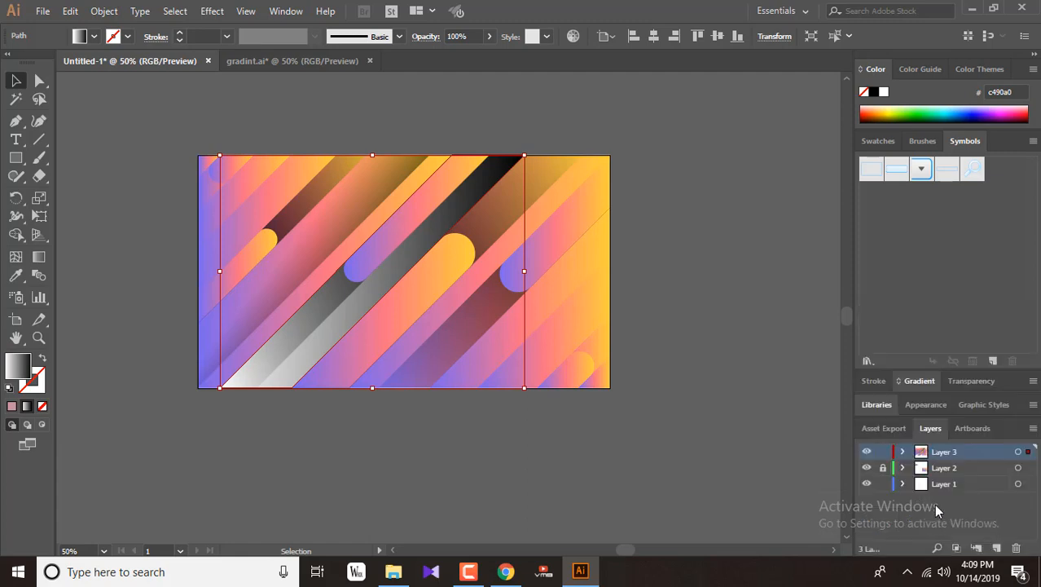
click(426, 37)
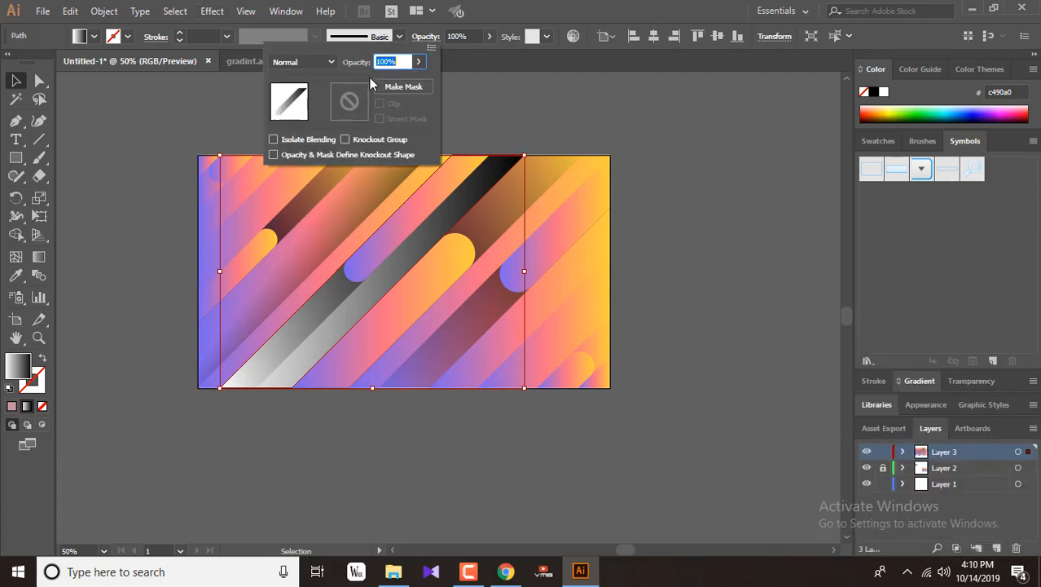
click(313, 62)
click(302, 116)
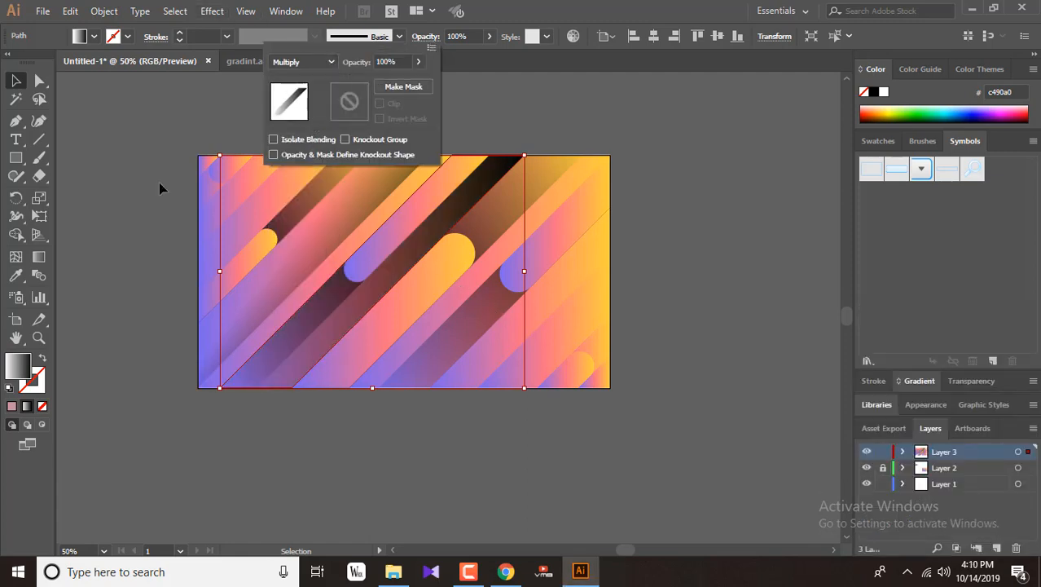
Step: Redirect the gradient of the shadow stripe beside the middle blue bar crosswise, darkening toward its upper-left edge, and deselect it
click(39, 273)
click(44, 258)
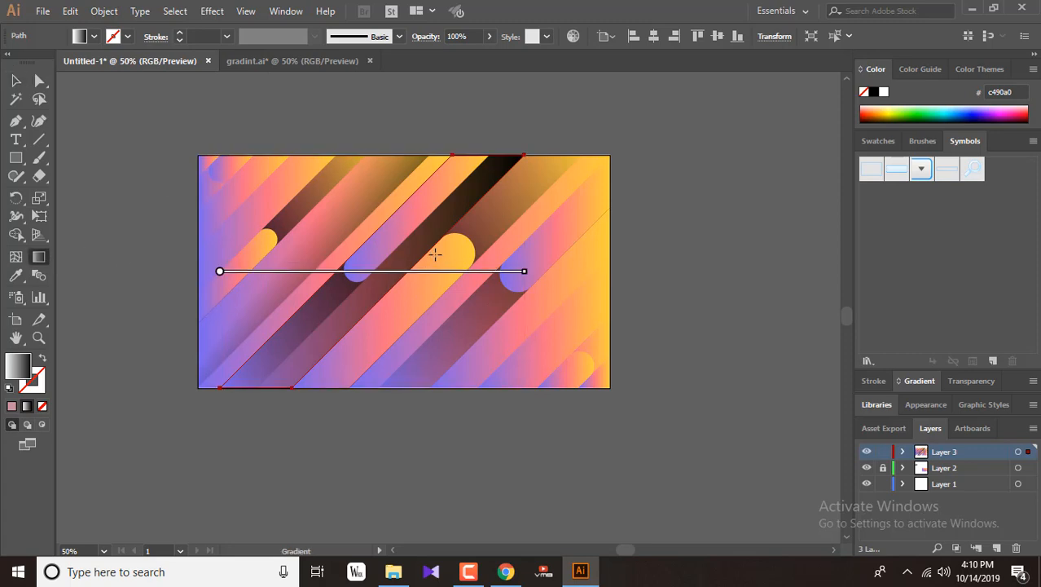
mouse_move(414, 306)
mouse_down()
mouse_move(305, 235)
mouse_move(232, 135)
mouse_move(220, 145)
mouse_move(264, 213)
mouse_up()
mouse_move(220, 148)
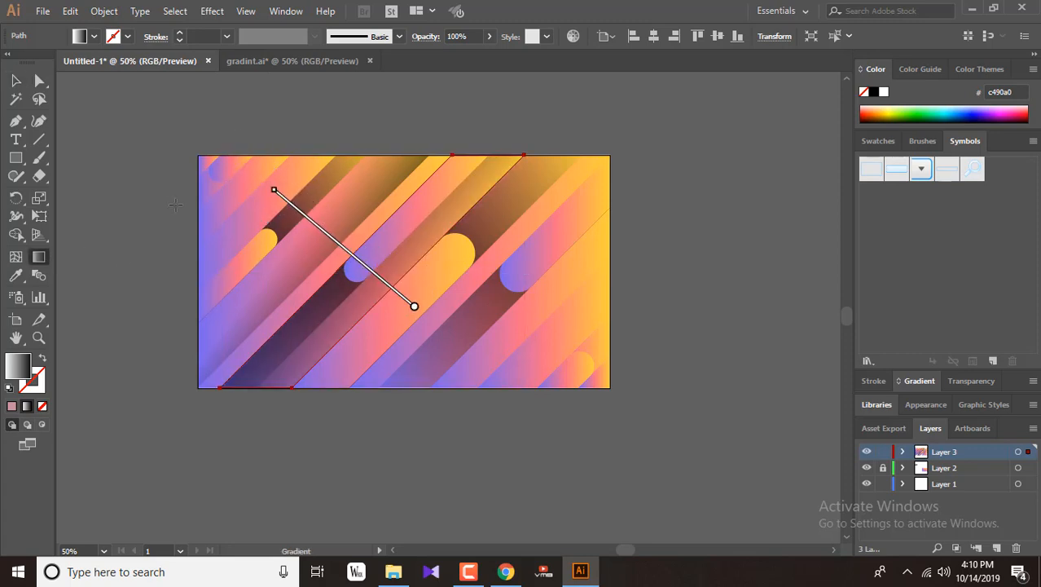
click(16, 81)
click(375, 411)
Step: Give the narrow stripe between the large yellow bar and right blue bar a White, Black gradient shadow in Multiply mode
click(574, 337)
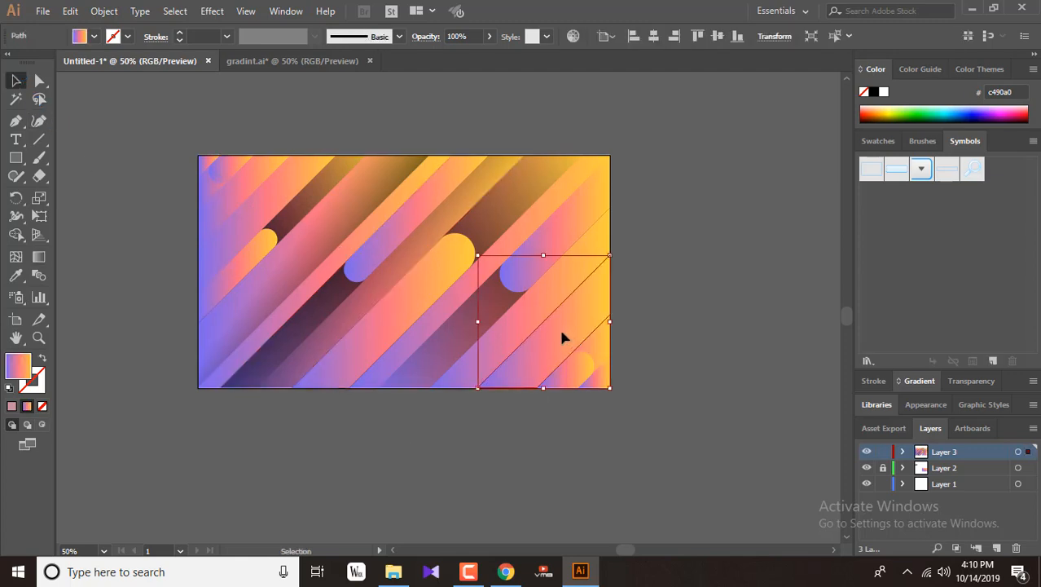
drag(561, 333, 498, 257)
click(917, 381)
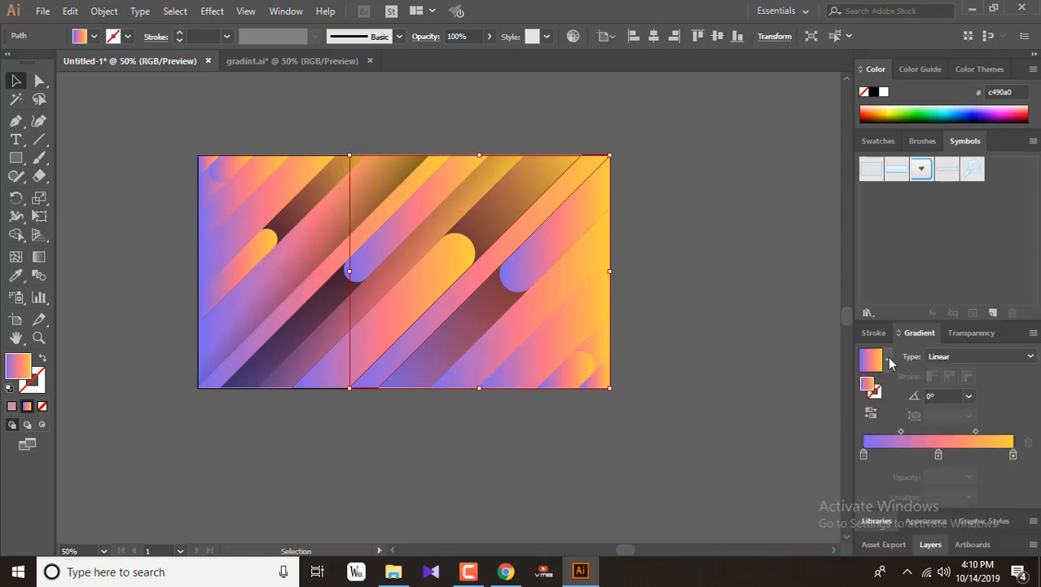
key(.)
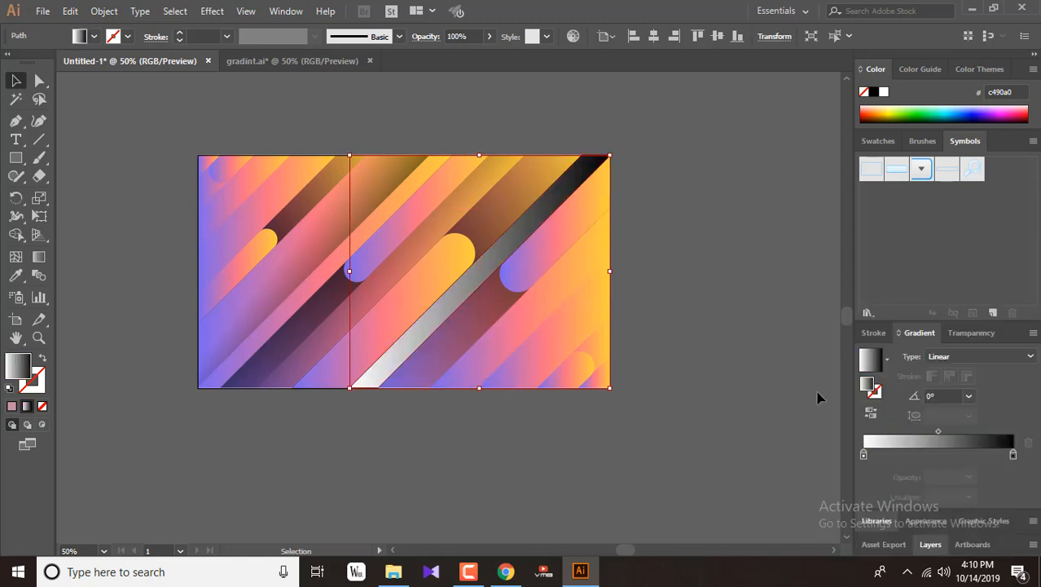
click(426, 37)
click(342, 63)
click(310, 114)
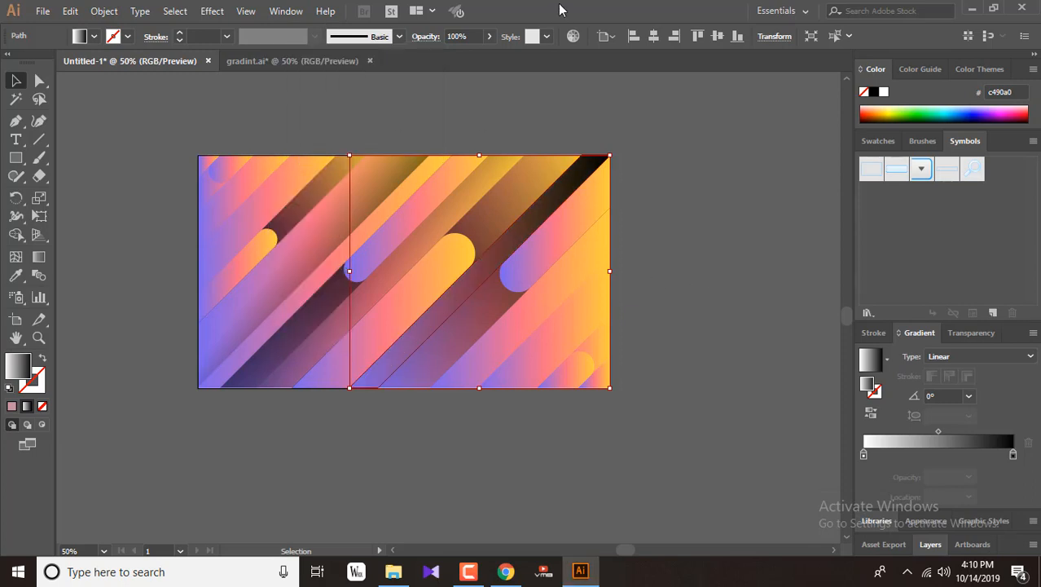
Step: Redirect the narrow stripe's shadow gradient crosswise at about 134.7°, move its black stop inward, and deselect
click(38, 256)
mouse_move(505, 300)
mouse_down()
mouse_move(349, 158)
mouse_move(359, 151)
mouse_move(429, 247)
mouse_move(499, 295)
mouse_move(492, 289)
mouse_up()
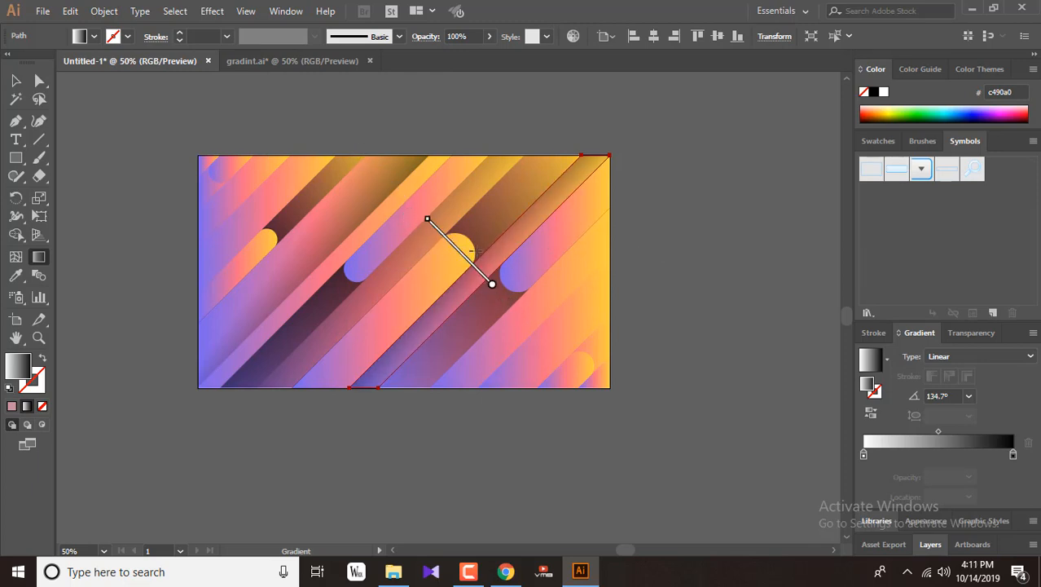
mouse_move(455, 246)
mouse_down()
mouse_move(499, 294)
mouse_move(429, 223)
mouse_move(427, 234)
mouse_up()
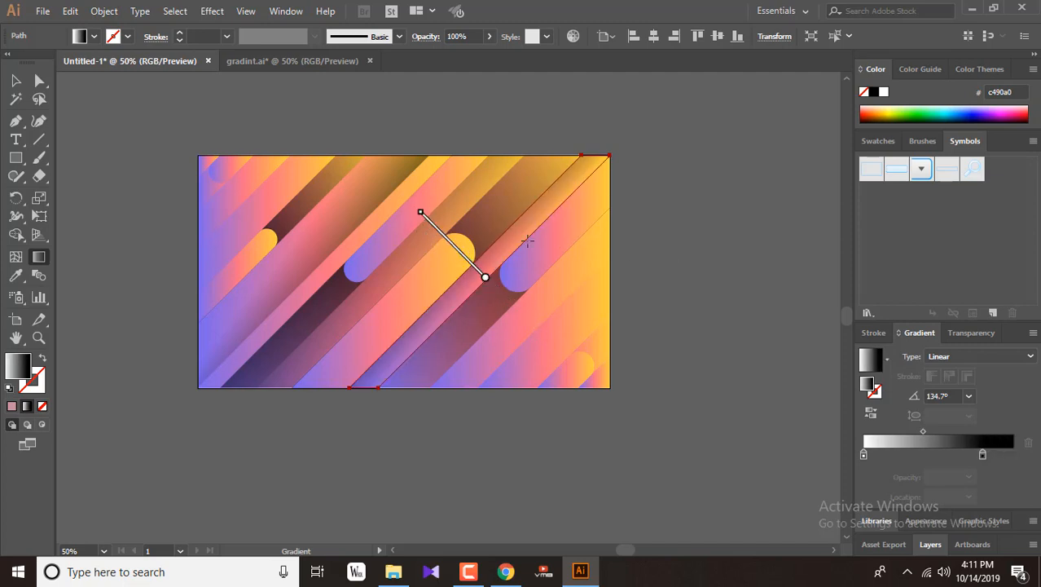
key(v)
click(688, 289)
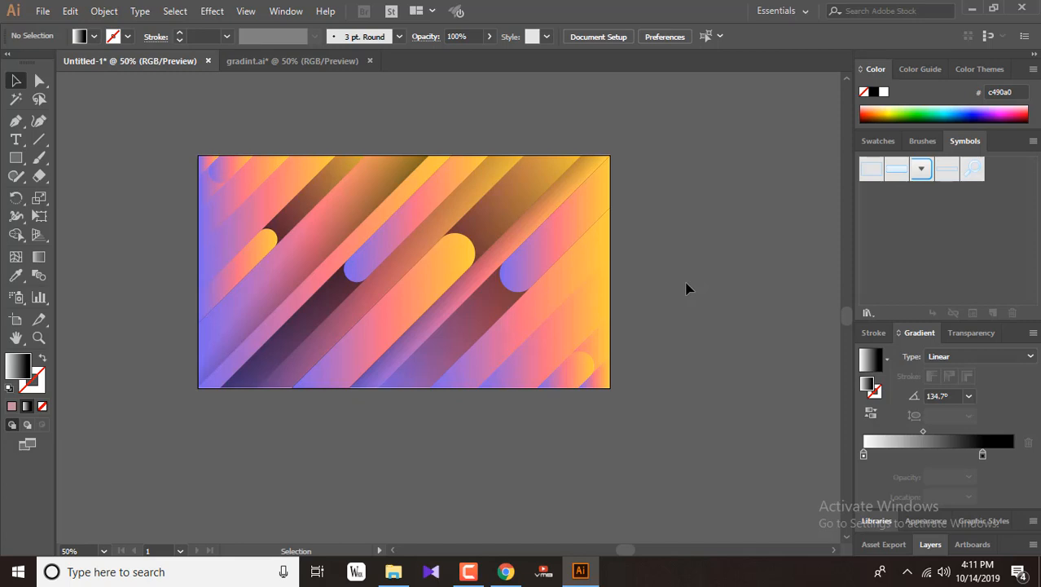
Step: Move the pink middle stop of the lower-right stripe's gradient to 58% location
click(569, 333)
mouse_move(939, 455)
mouse_down()
mouse_move(919, 456)
mouse_move(965, 463)
mouse_move(950, 462)
mouse_up()
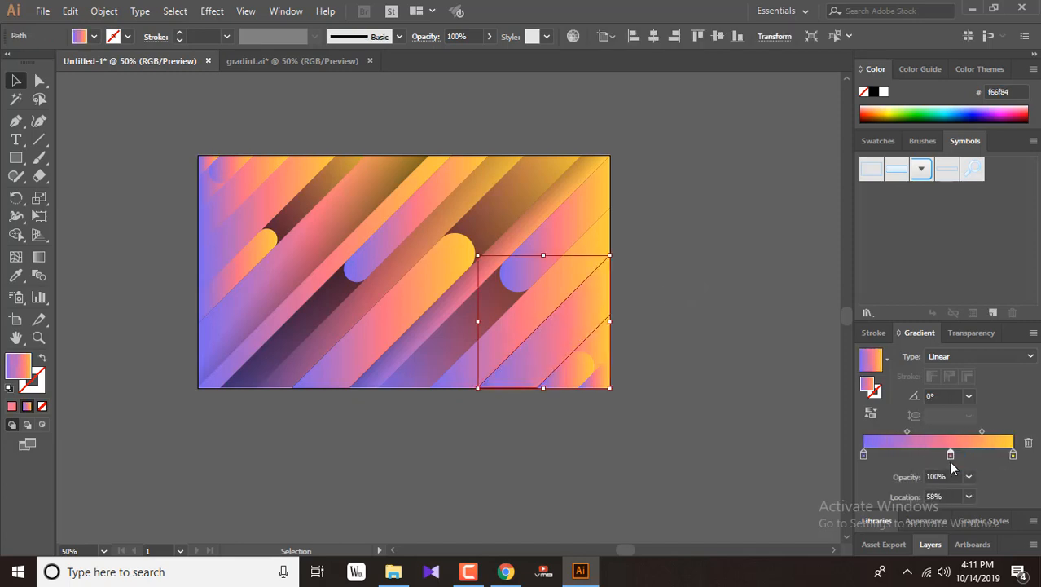
click(600, 360)
Step: Lock Layer 3, unlock Layer 2, and select the short stripe behind the yellow-ended bar in the artwork's lower-right corner
click(583, 369)
click(607, 349)
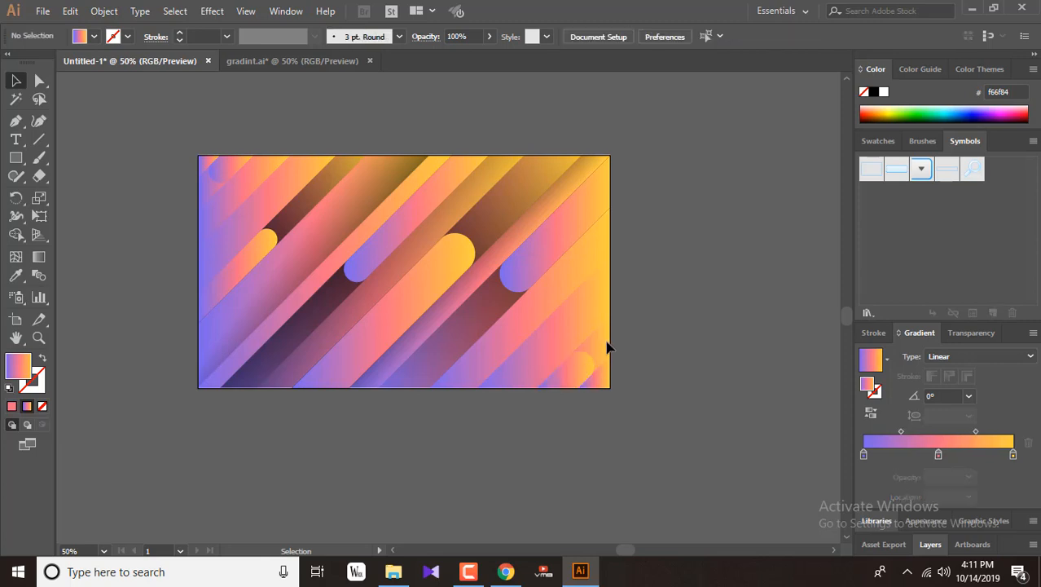
click(931, 545)
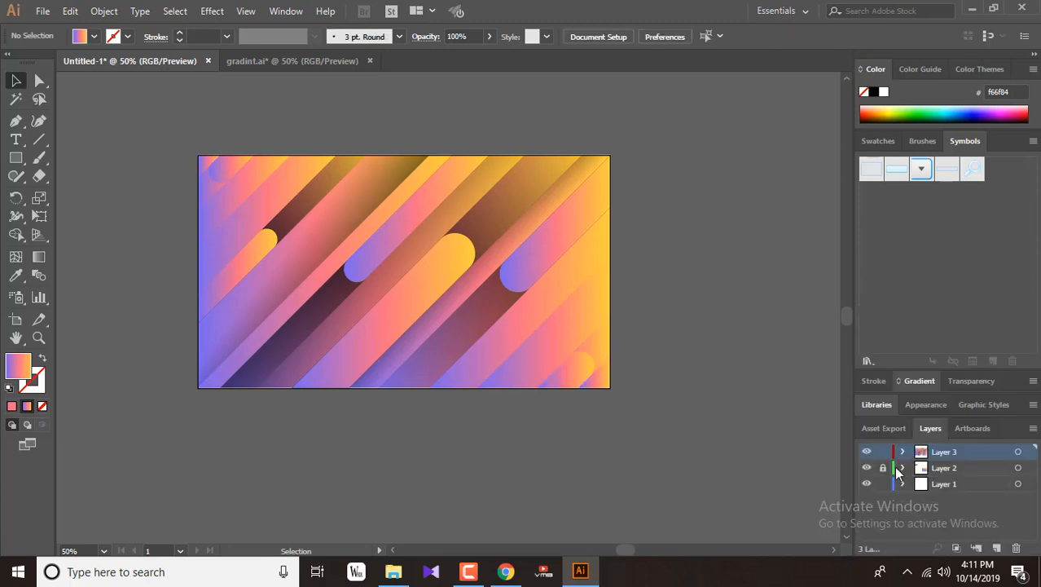
click(607, 355)
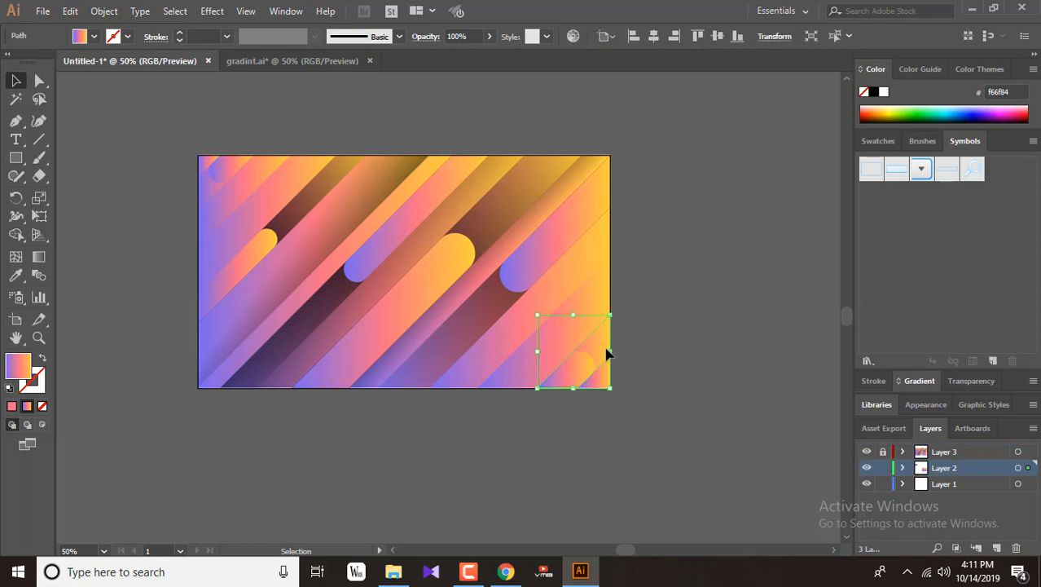
key(i)
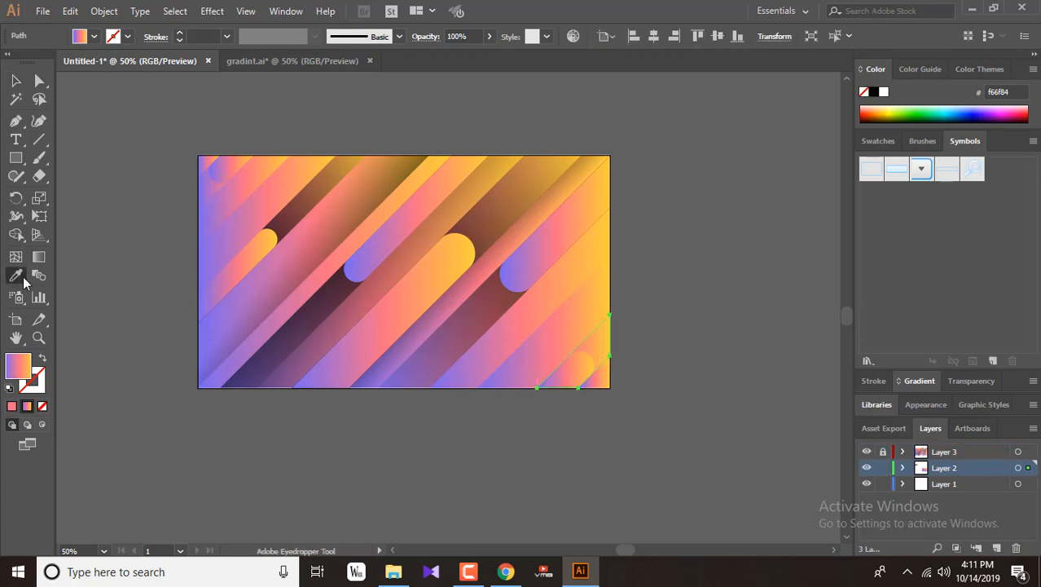
click(546, 182)
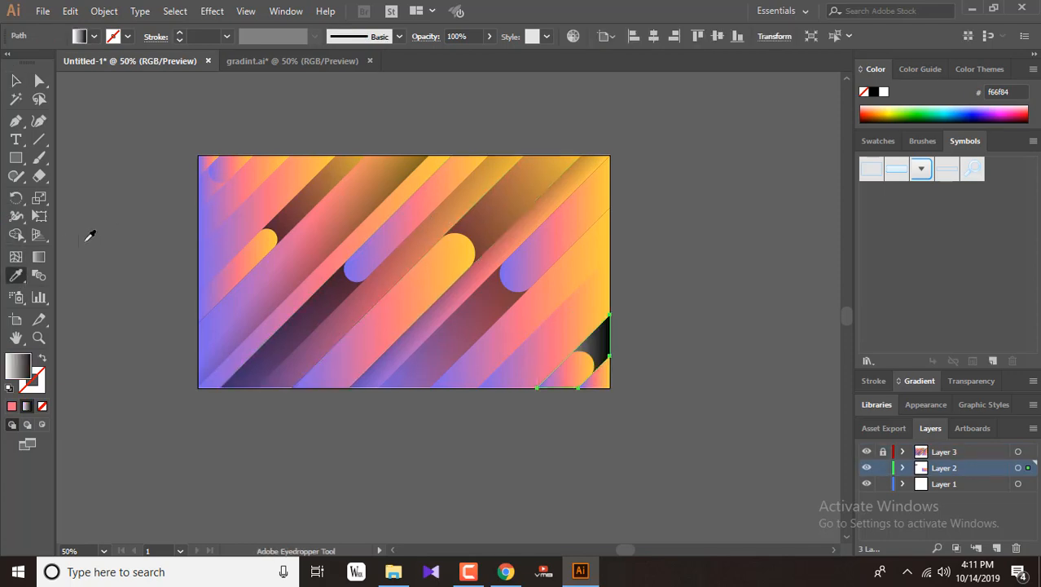
key(ctrl+z)
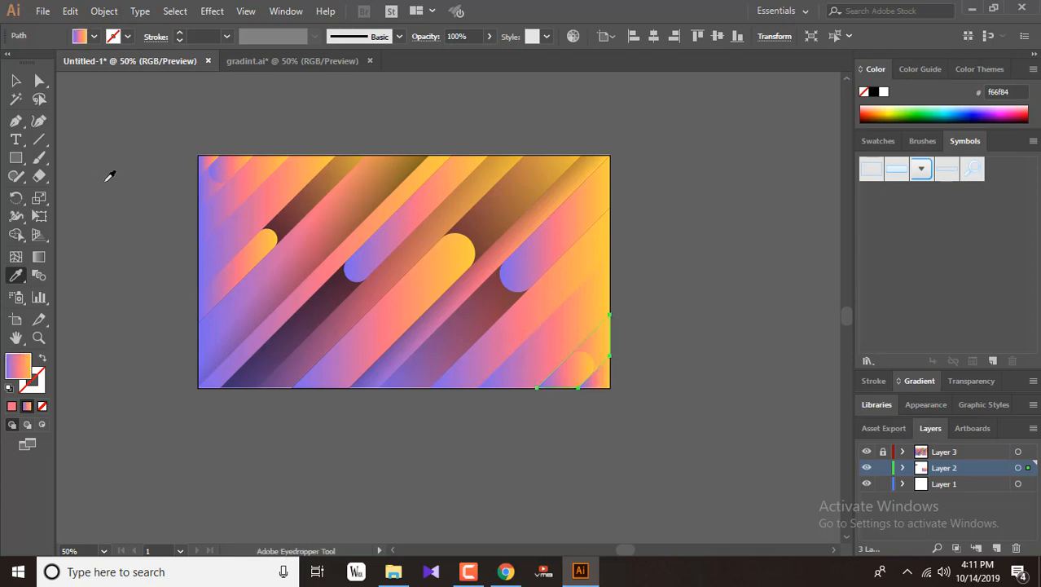
Step: Duplicate the lower-right corner stripe in place and give the copy the black-and-white shadow gradient sampled from an existing shadow stripe
click(72, 11)
click(133, 134)
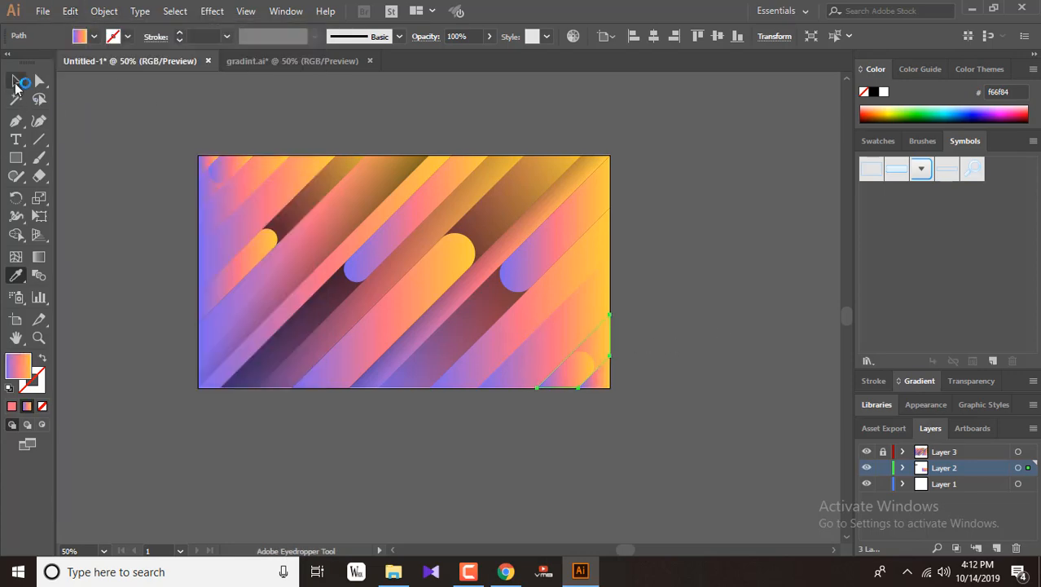
click(16, 83)
click(660, 341)
click(590, 339)
click(17, 275)
click(493, 218)
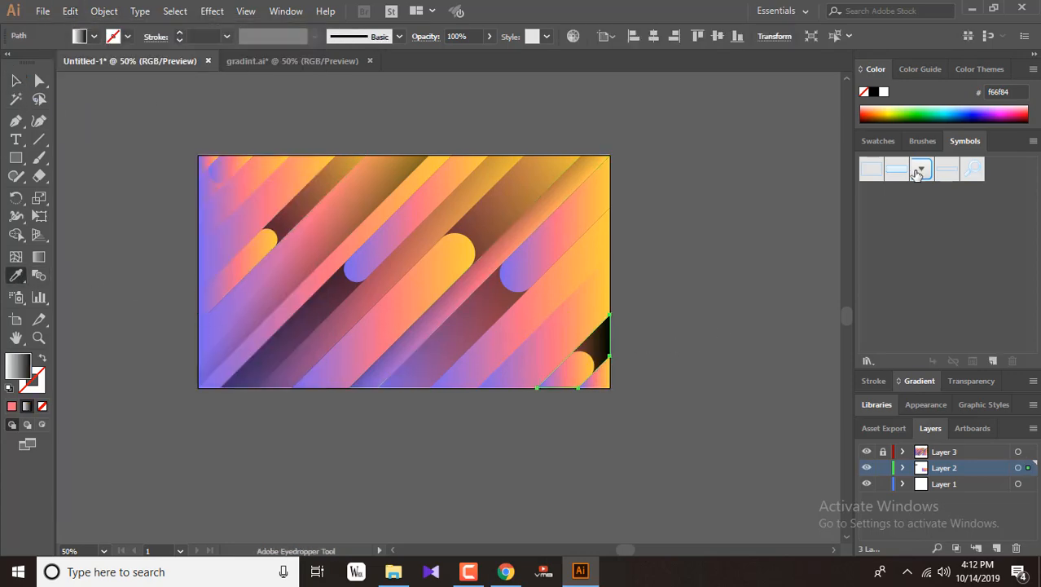
Step: Redirect the lower-right corner stripe's shadow gradient diagonally along its length and deselect it
click(38, 256)
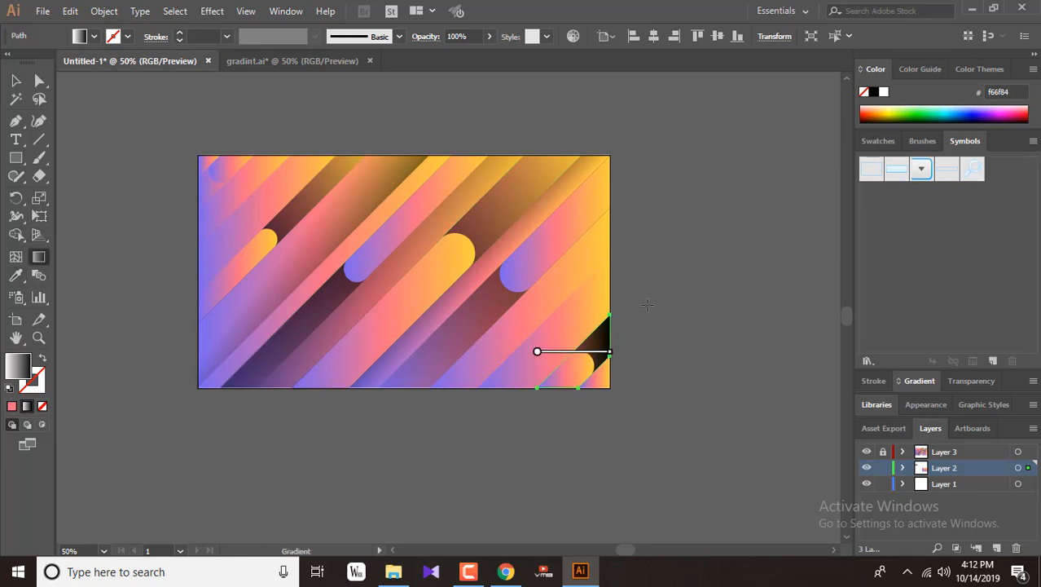
drag(647, 305, 514, 425)
key(v)
click(700, 406)
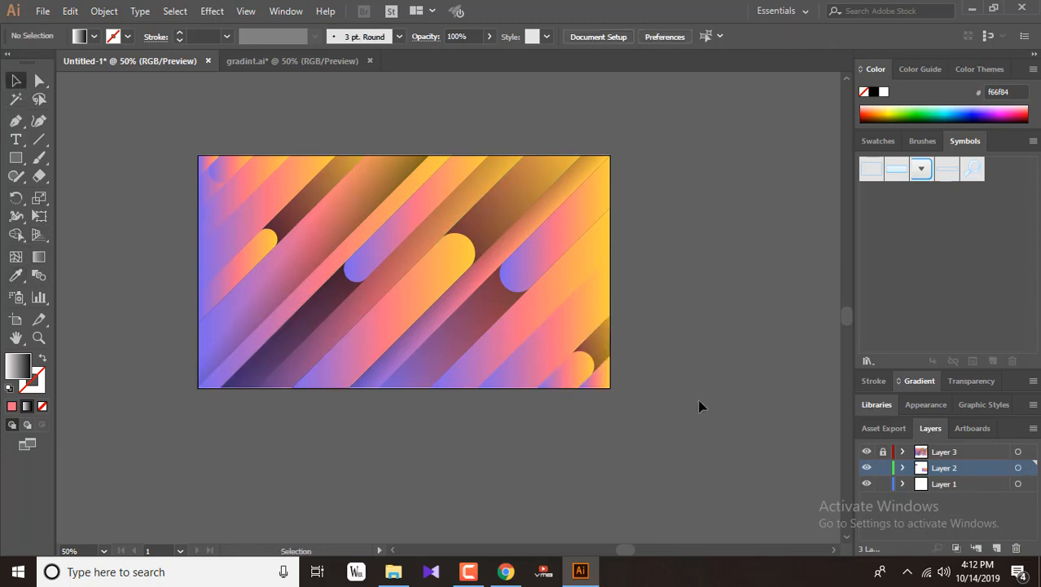
Step: Duplicate the stripe behind the upper-left blue bar in place and apply the lower-right corner stripe's sampled shadow gradient to it
click(573, 331)
click(210, 192)
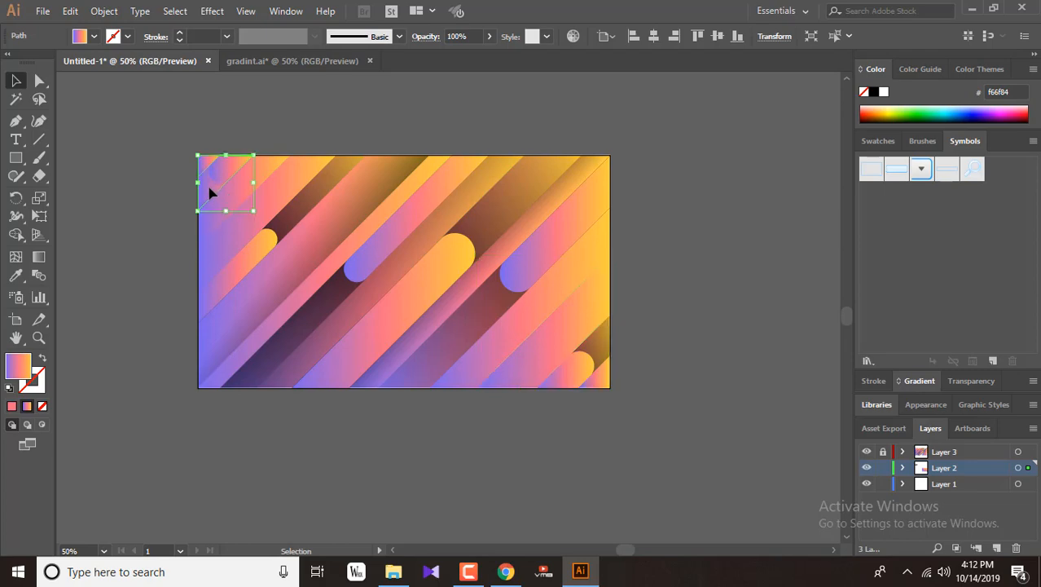
click(70, 11)
click(111, 84)
click(70, 11)
click(130, 119)
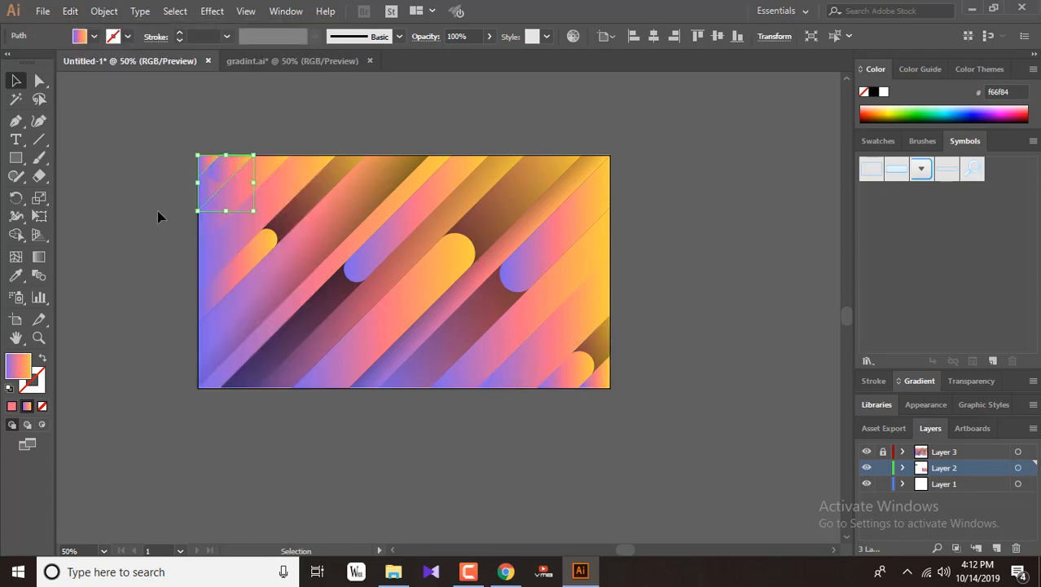
click(18, 276)
click(593, 337)
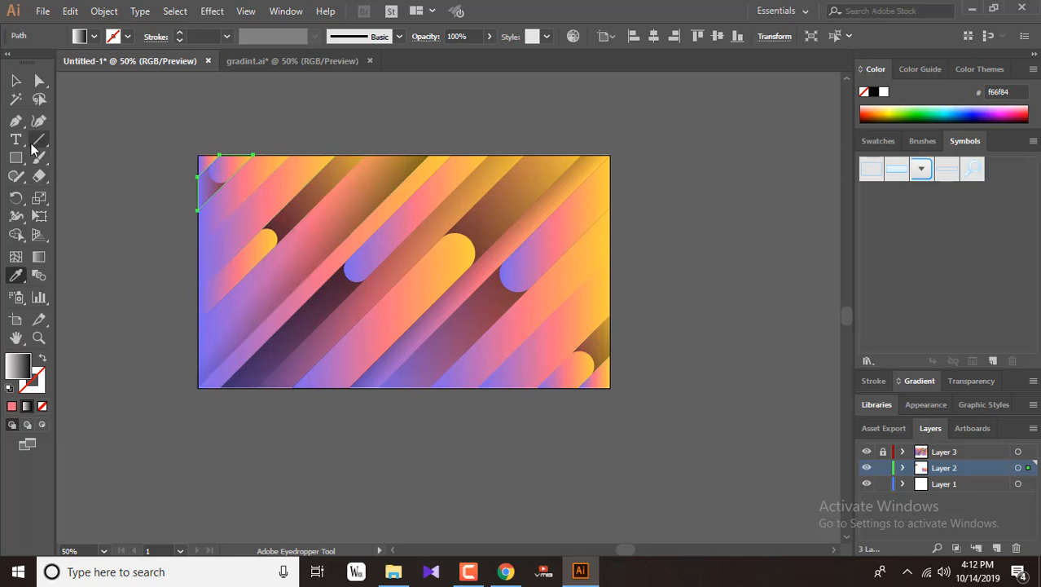
Step: Redirect the upper-left corner stripe's shadow gradient diagonally along its length, from lower left to upper right, and deselect it
click(39, 256)
drag(173, 217, 286, 108)
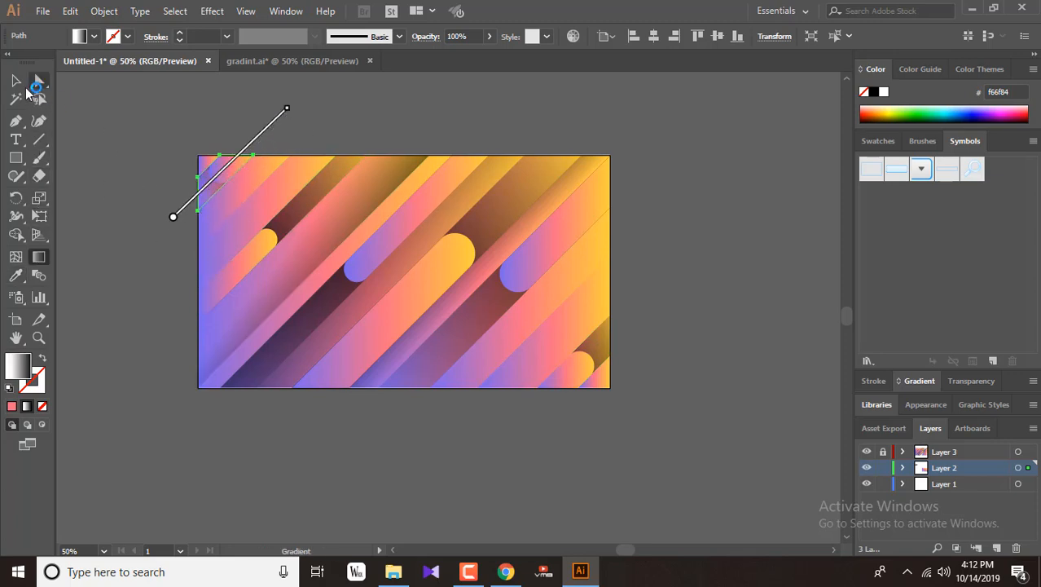
click(15, 81)
click(428, 302)
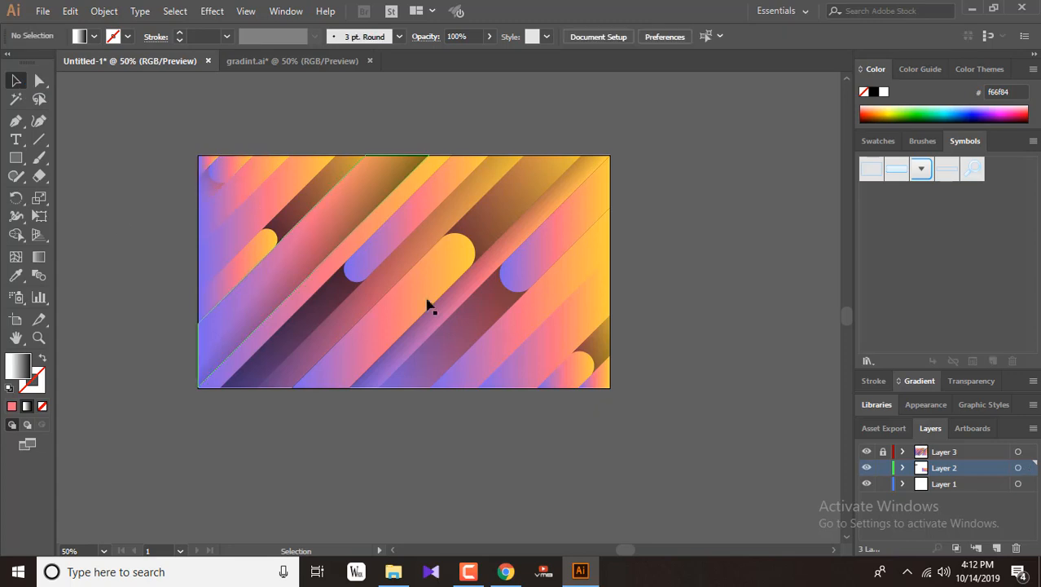
Step: Redirect the gradient of the Layer 2 stripe above the small yellow-ended bar lengthwise toward the lower left, and set its blending mode to Multiply
click(253, 227)
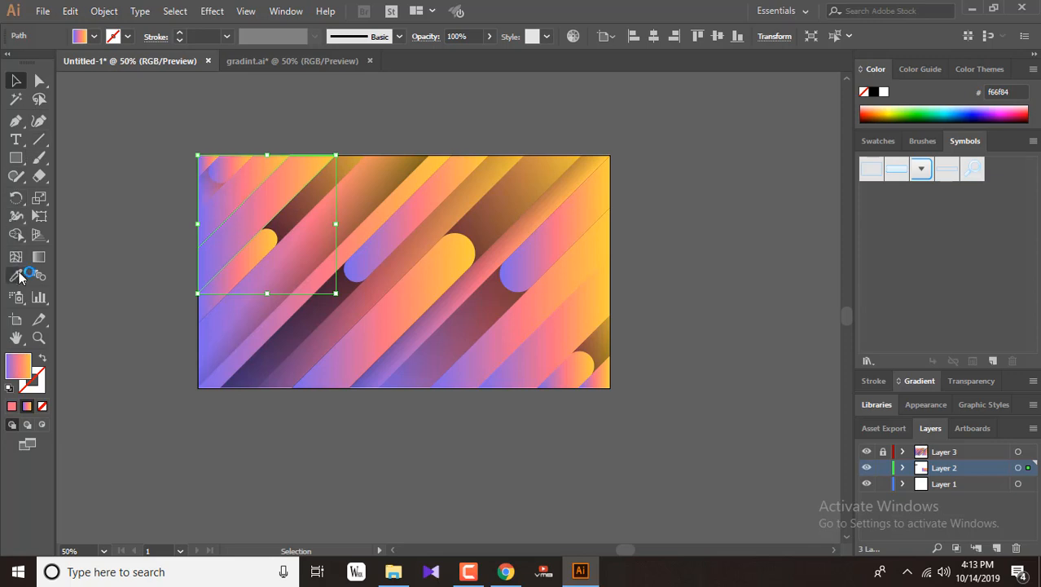
click(38, 256)
drag(357, 108, 153, 317)
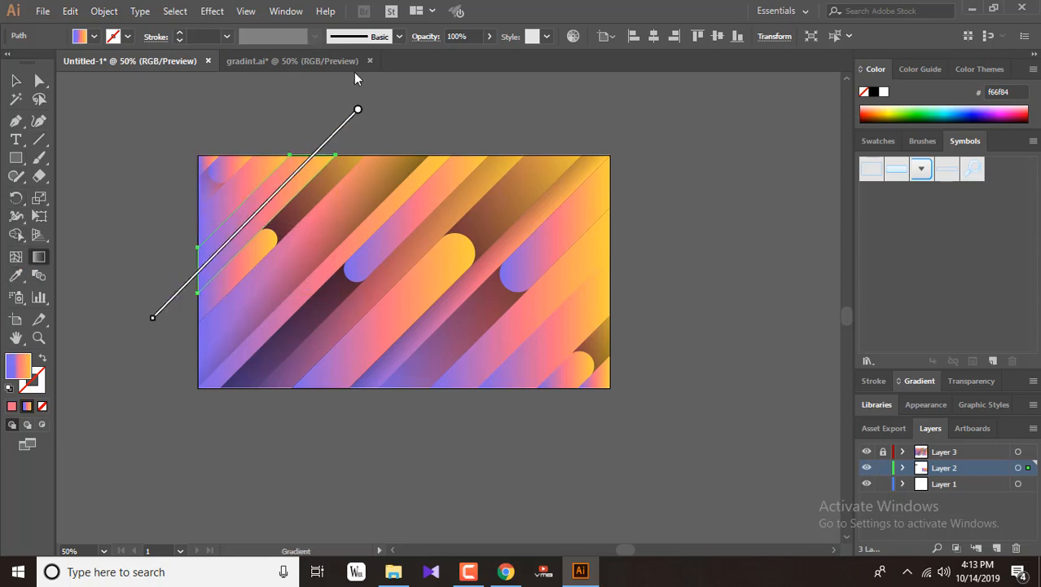
click(425, 37)
click(322, 62)
click(305, 117)
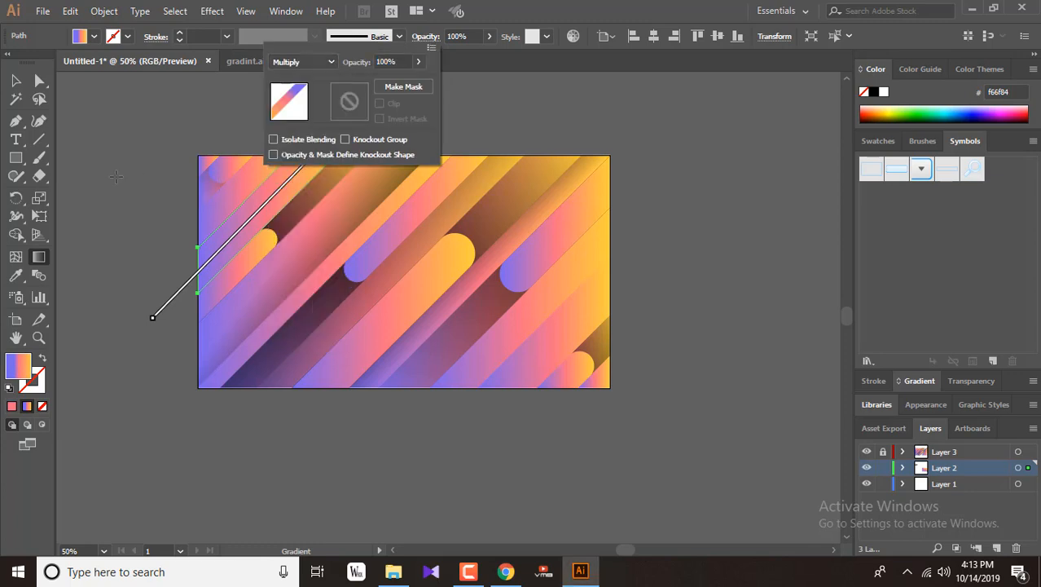
click(16, 80)
click(123, 169)
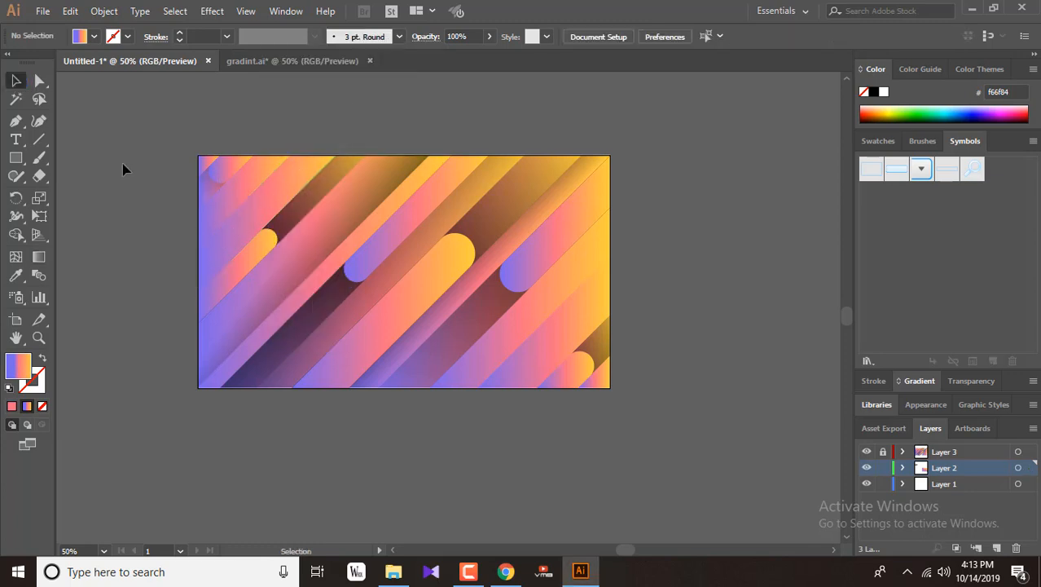
Step: Try the Multiply blending mode on the wide lower-right stripe of Layer 3 with Layer 2 locked
click(561, 305)
click(884, 468)
click(595, 377)
click(422, 42)
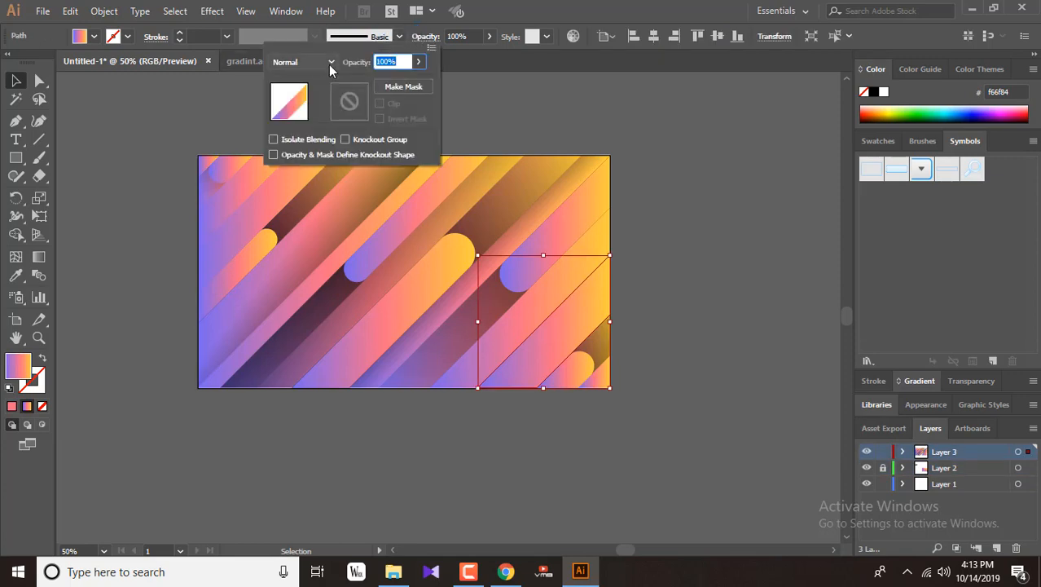
click(328, 65)
click(302, 122)
click(883, 452)
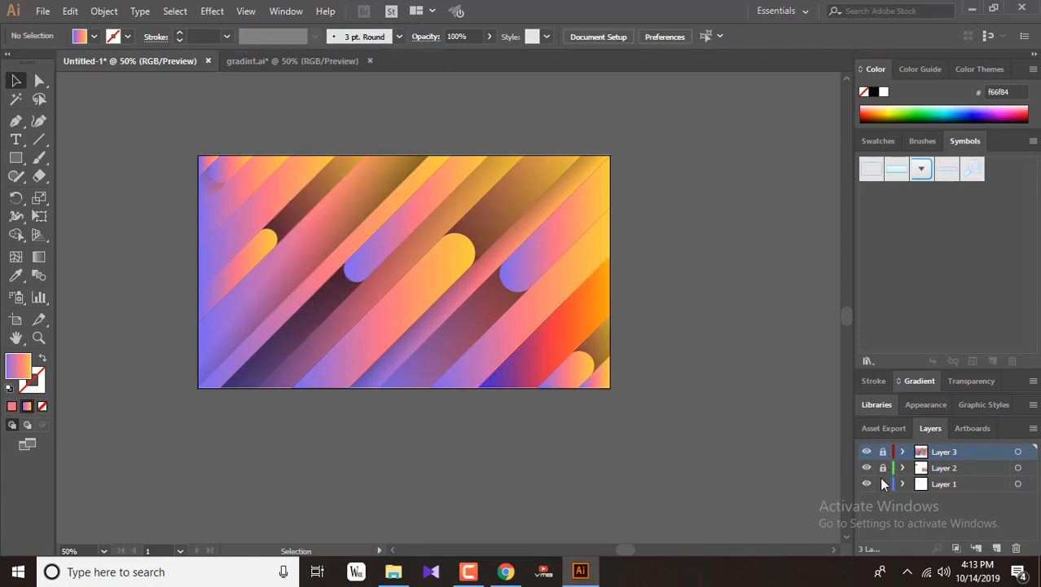
Step: Try redirecting the gradient of the underlying Layer 2 stripe at the lower right lengthwise and setting it to Multiply
click(575, 327)
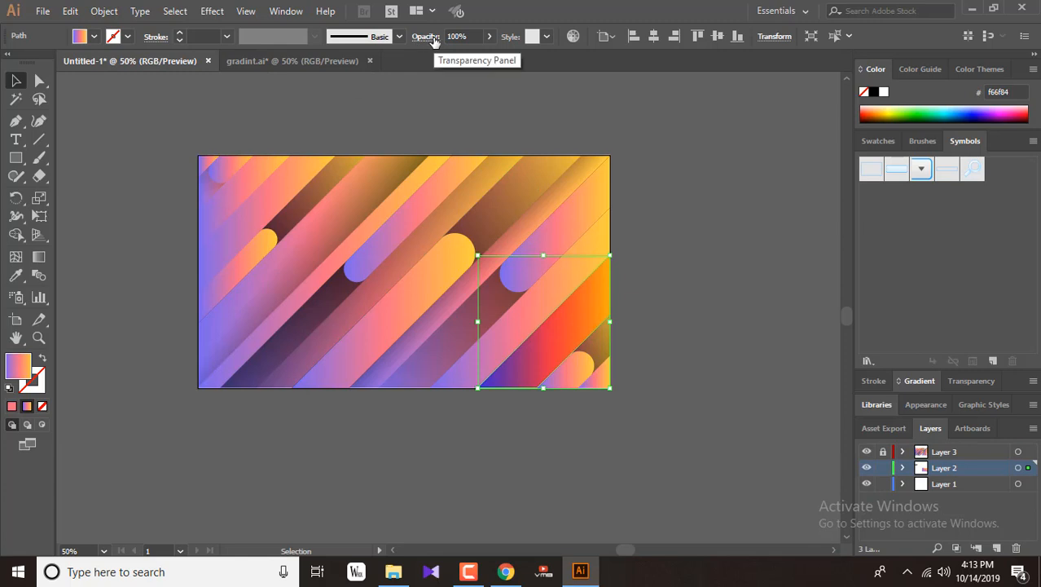
click(38, 257)
drag(506, 404, 699, 192)
drag(486, 416, 689, 206)
drag(484, 414, 515, 380)
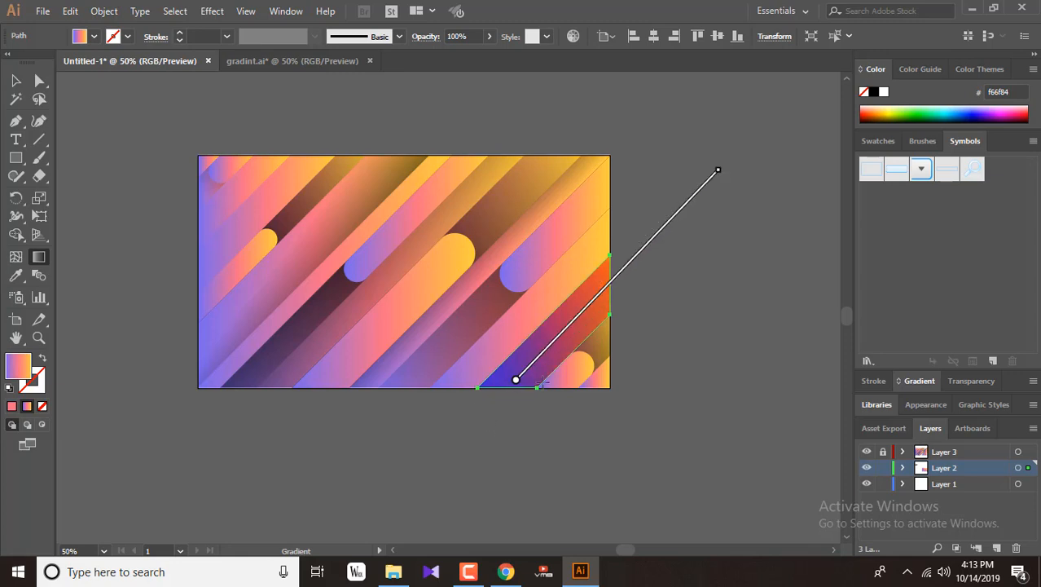
click(15, 81)
click(572, 429)
click(586, 370)
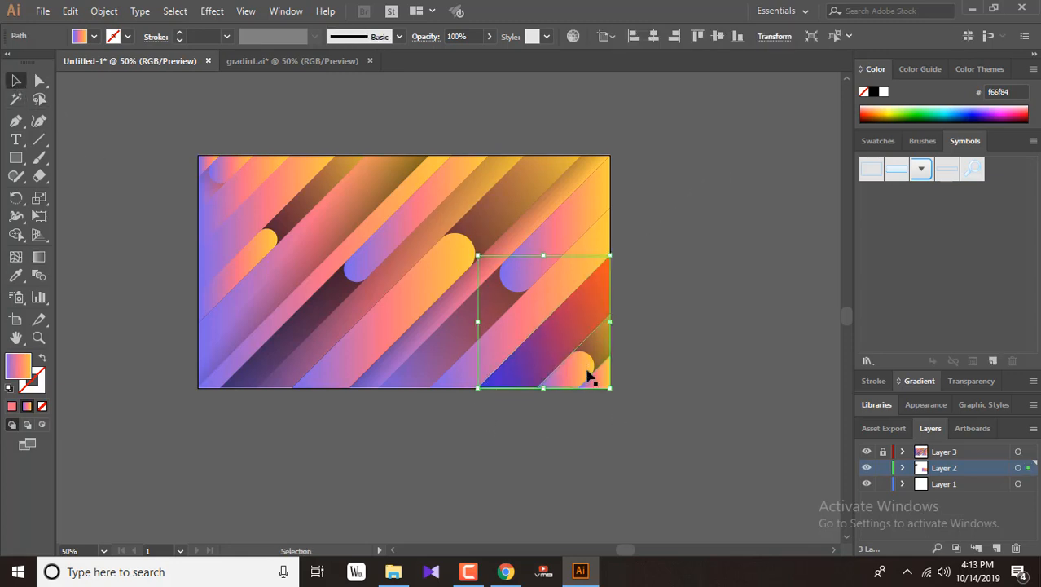
click(426, 36)
click(287, 62)
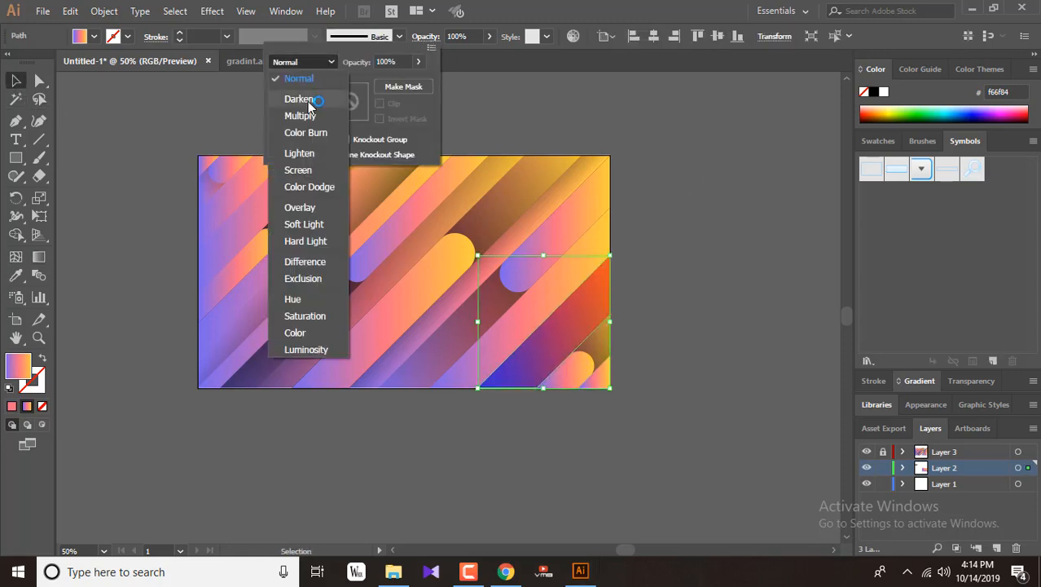
click(296, 115)
Step: Undo the gradient and Multiply changes made to the two overlapping lower-right stripes
key(a)
key(ctrl+z)
key(ctrl+z)
key(ctrl+z)
key(ctrl+z)
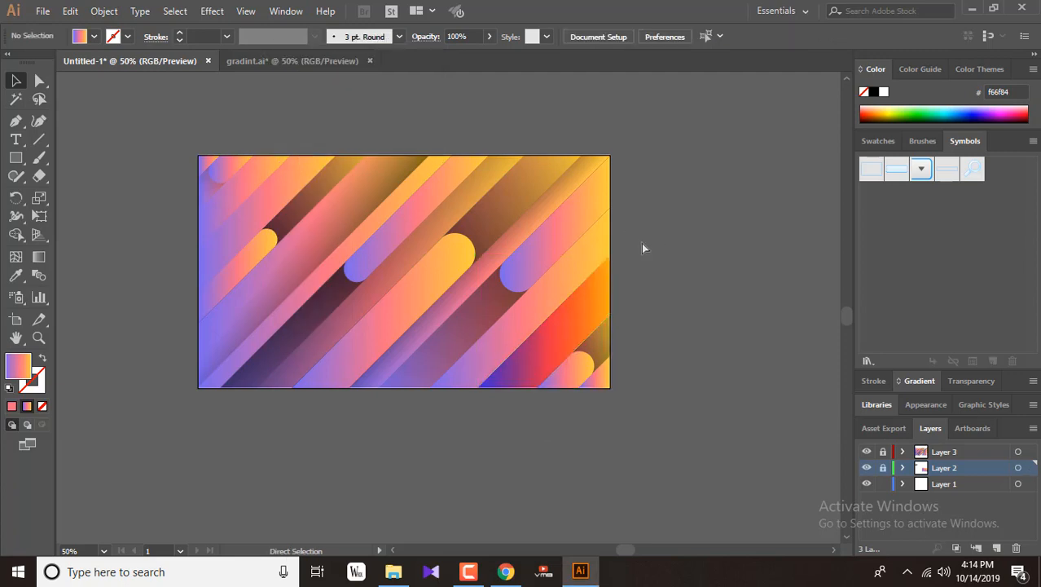
click(690, 304)
key(ctrl+z)
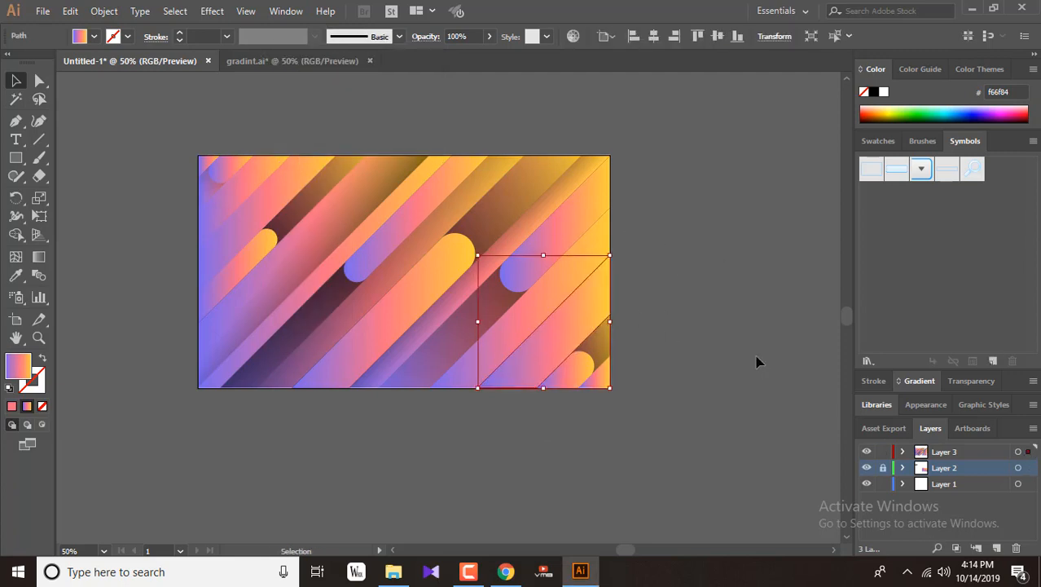
Step: Redirect the gradient of the wide lower-right stripe on Layer 3 crosswise, from the lower-right corner toward the upper left, and deselect it
click(883, 467)
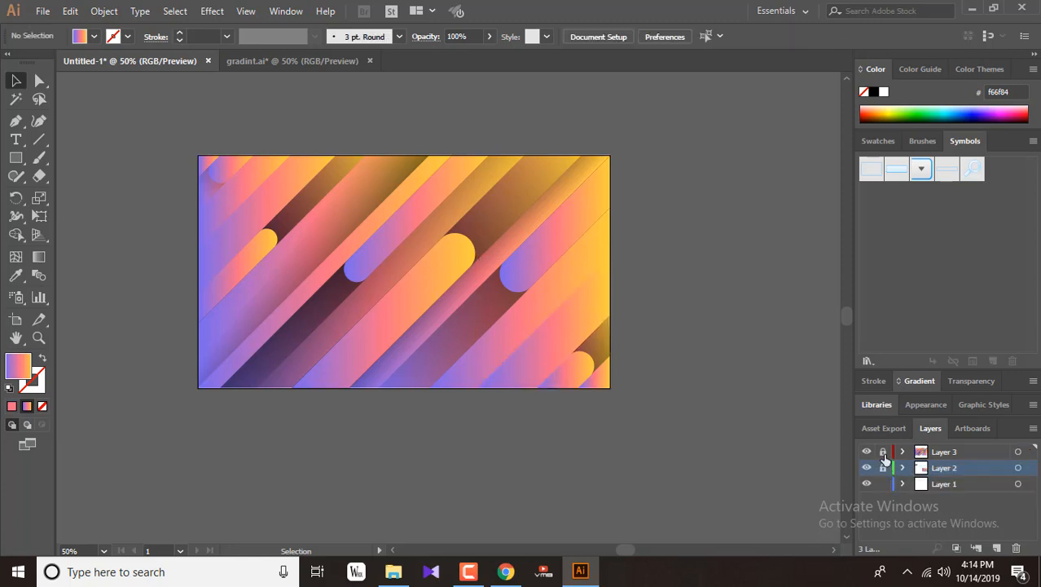
click(542, 342)
click(38, 256)
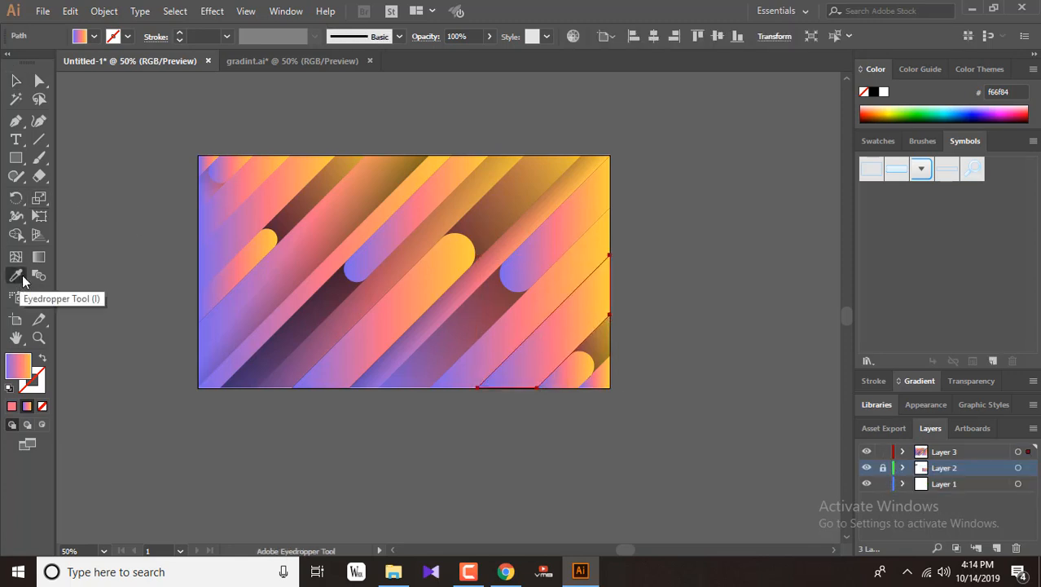
mouse_move(602, 379)
mouse_down()
mouse_move(524, 330)
mouse_move(464, 244)
mouse_up()
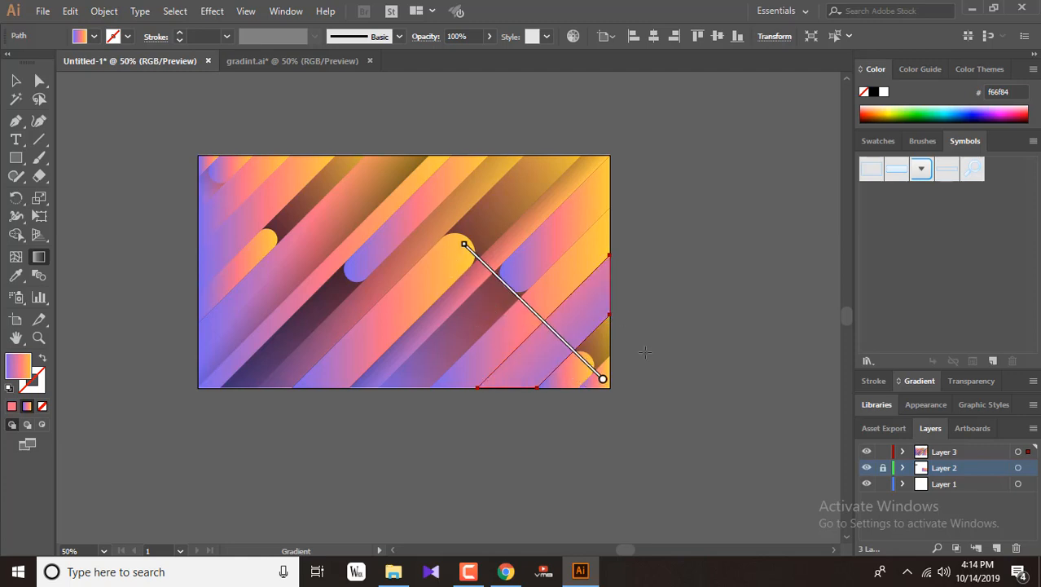
click(15, 80)
click(689, 371)
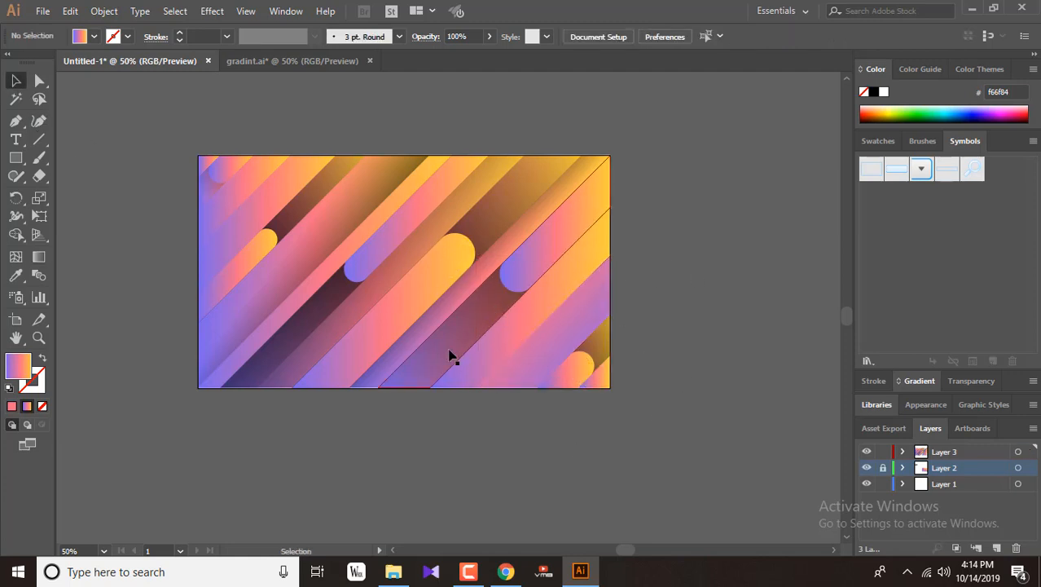
Step: Show the artwork in full-screen mode and examine the finished stripes up close
key(Tab)
key(Tab)
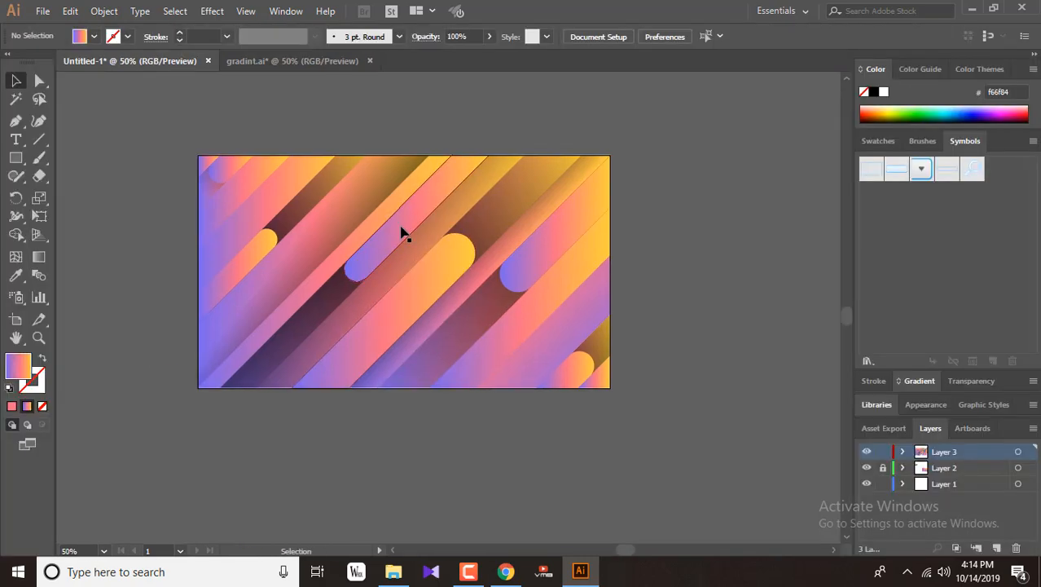
click(27, 445)
click(102, 478)
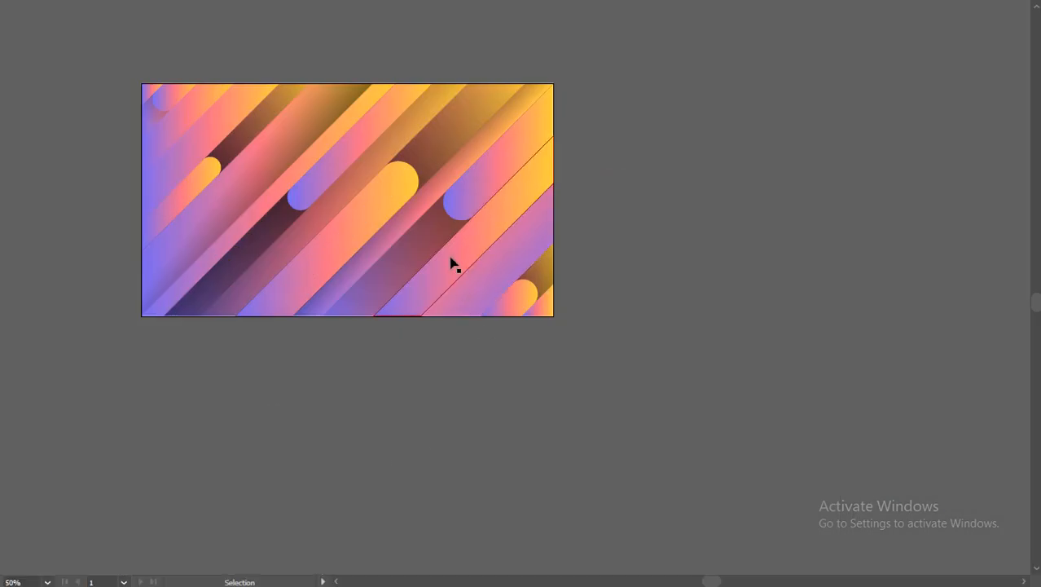
scroll(470, 262, up, 2)
drag(394, 190, 651, 330)
scroll(825, 327, down, 4)
scroll(825, 327, up, 3)
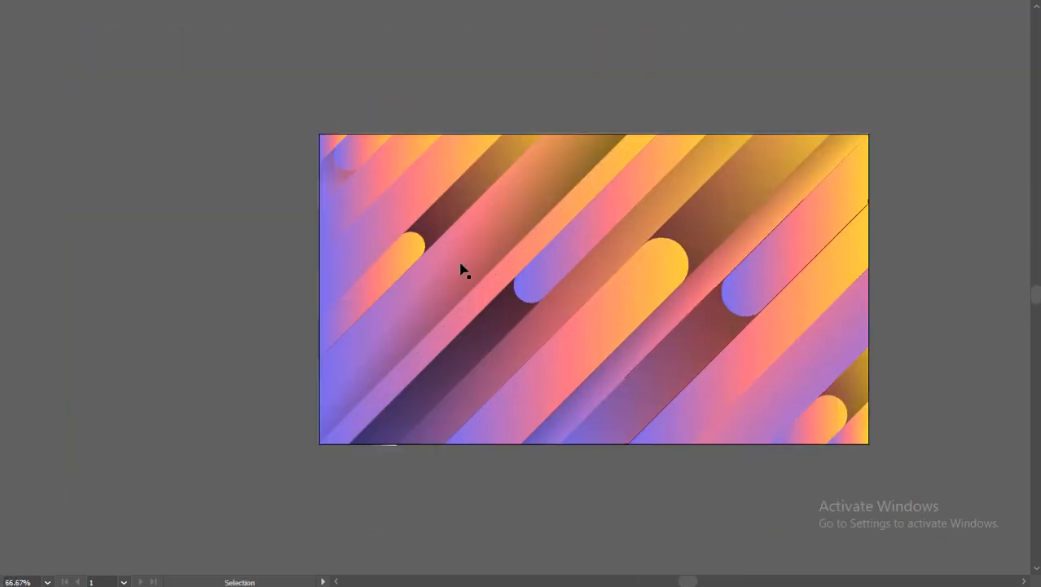
Step: Select all the Layer 3 stripes and scale them up from their centre beyond the artboard's edges
drag(262, 100, 979, 499)
drag(869, 446, 1009, 524)
drag(647, 291, 803, 291)
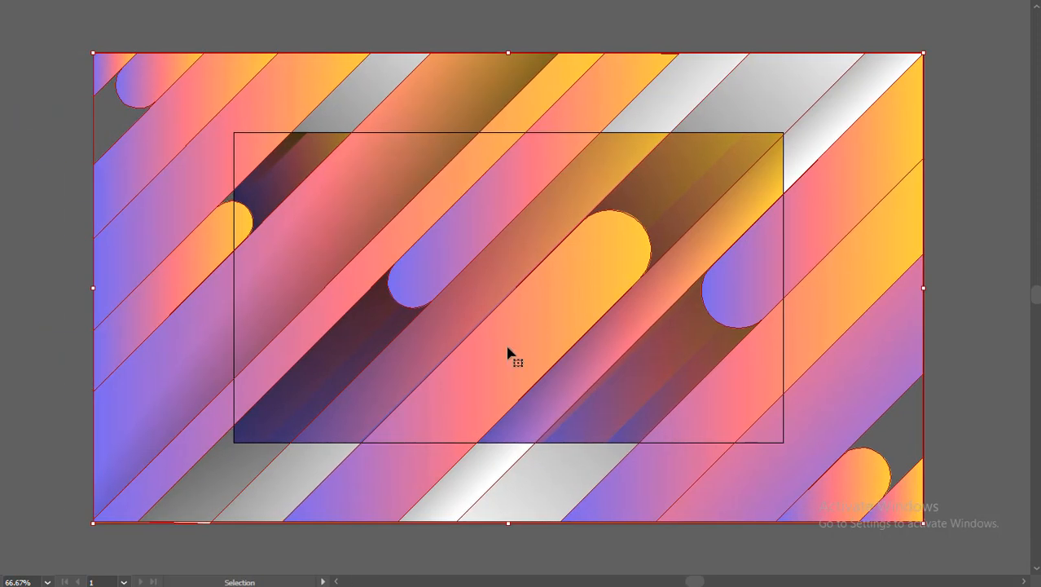
Step: Undo the enlargement of the Layer 3 stripes and return from full-screen mode to the normal workspace
key(ctrl+7)
scroll(773, 414, down, 3)
scroll(773, 414, up, 3)
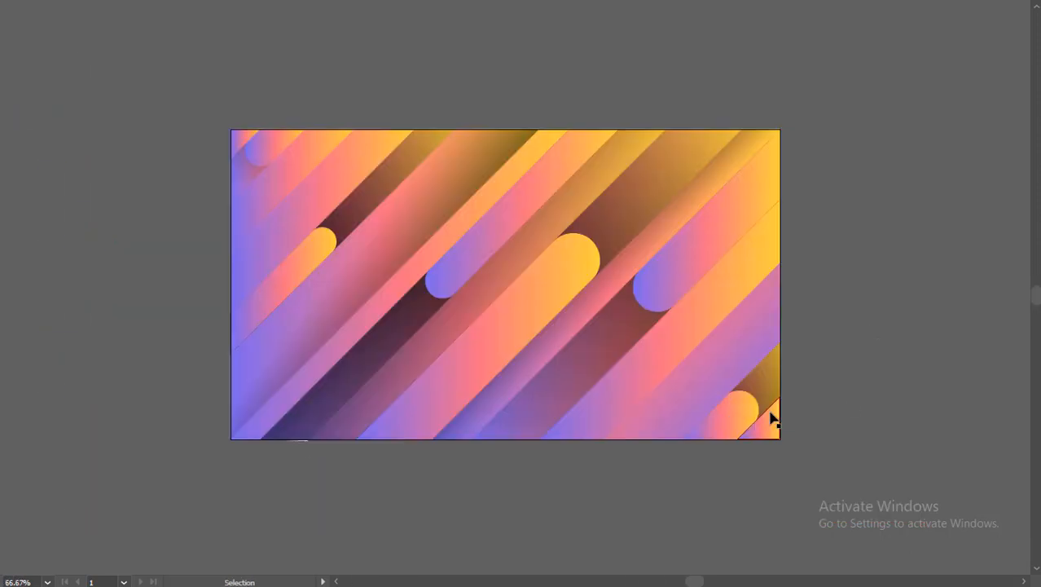
scroll(772, 414, down, 1)
scroll(772, 417, up, 1)
click(34, 398)
click(105, 396)
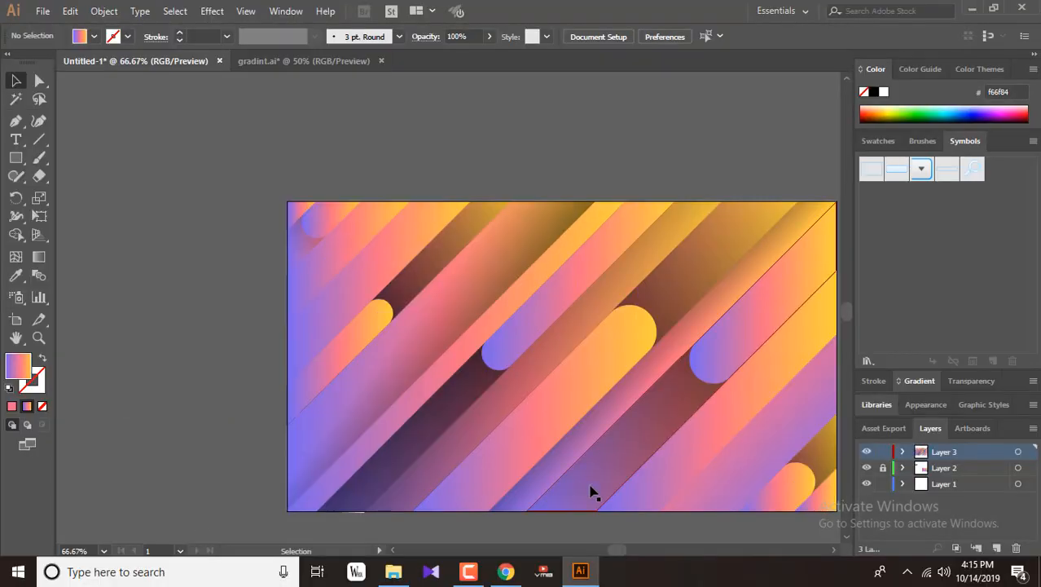
drag(653, 420, 408, 312)
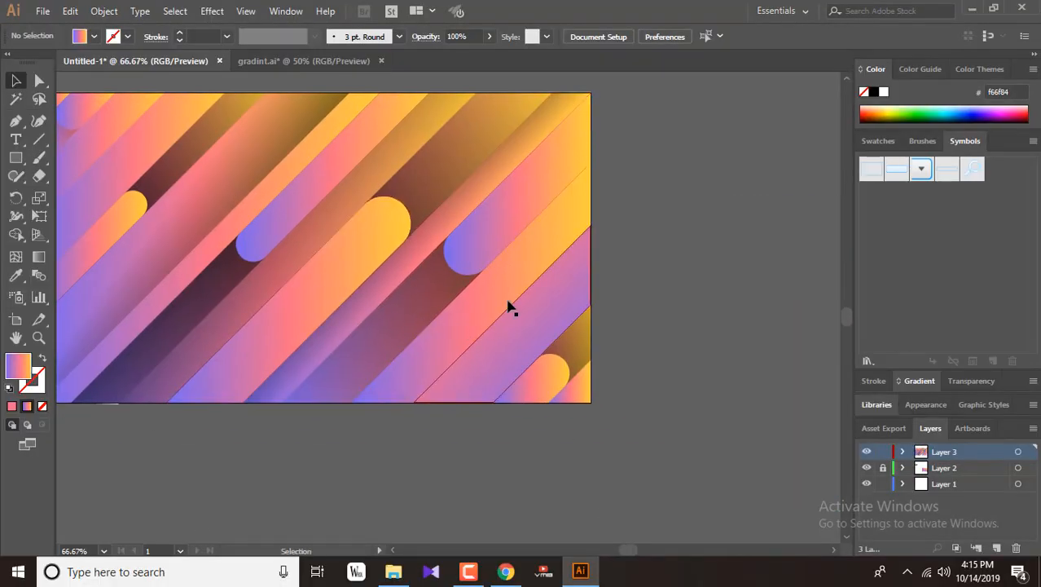
click(492, 261)
click(38, 139)
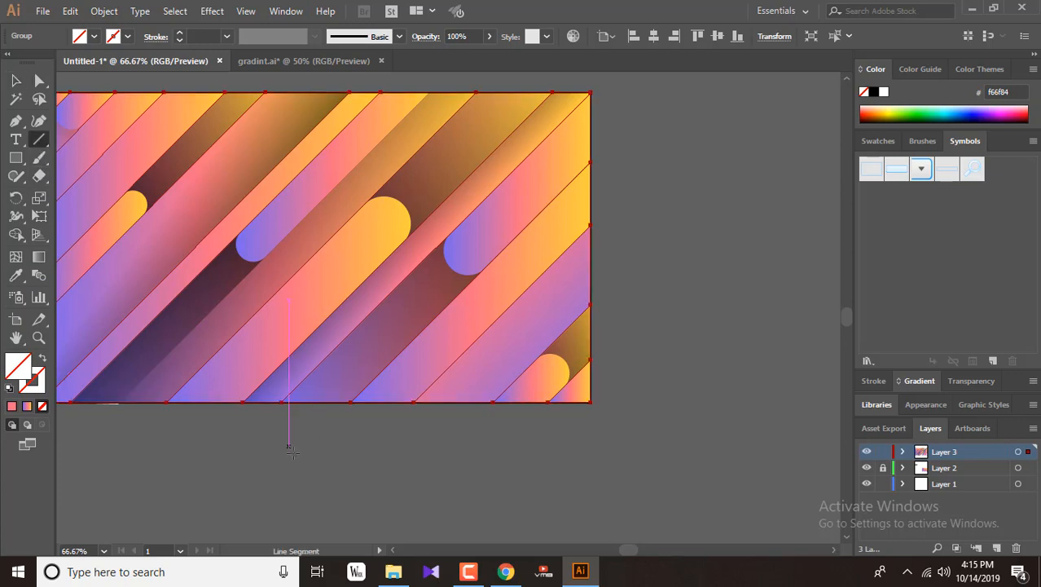
click(316, 487)
click(676, 351)
key(v)
click(709, 495)
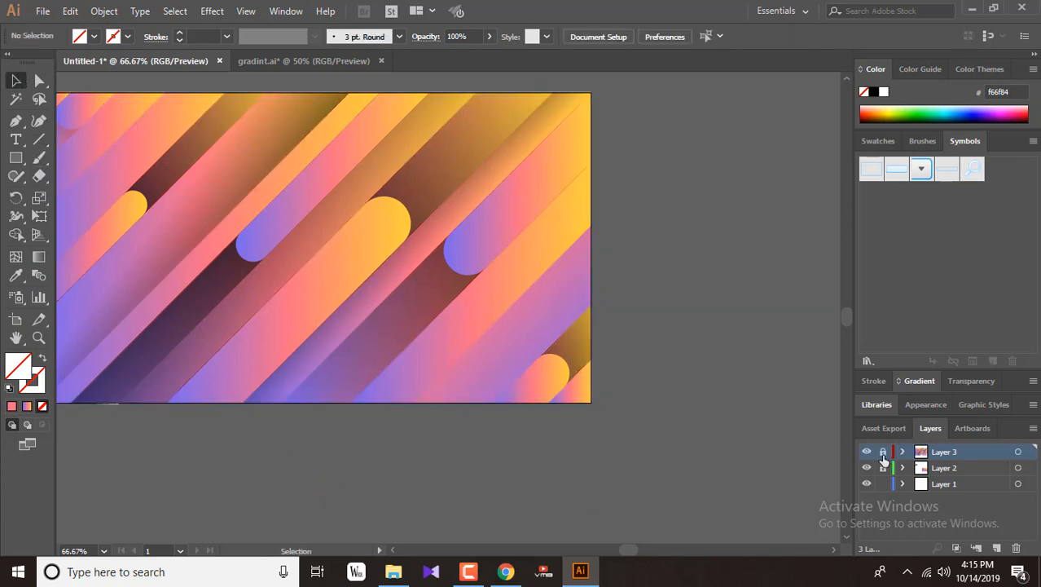
Step: Add a new layer above Layer 1 and another new layer above Layer 3
click(945, 485)
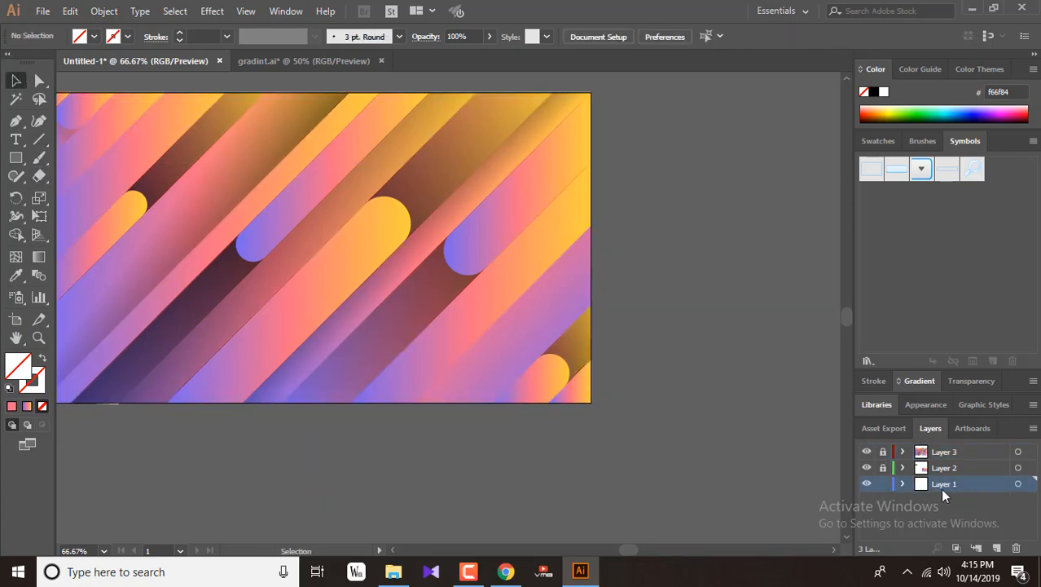
click(997, 548)
click(949, 452)
click(996, 548)
Step: Draw a diagonal line along the lower edge of the rightmost blue-ended bar, with its lower end on the artboard's bottom edge
click(39, 140)
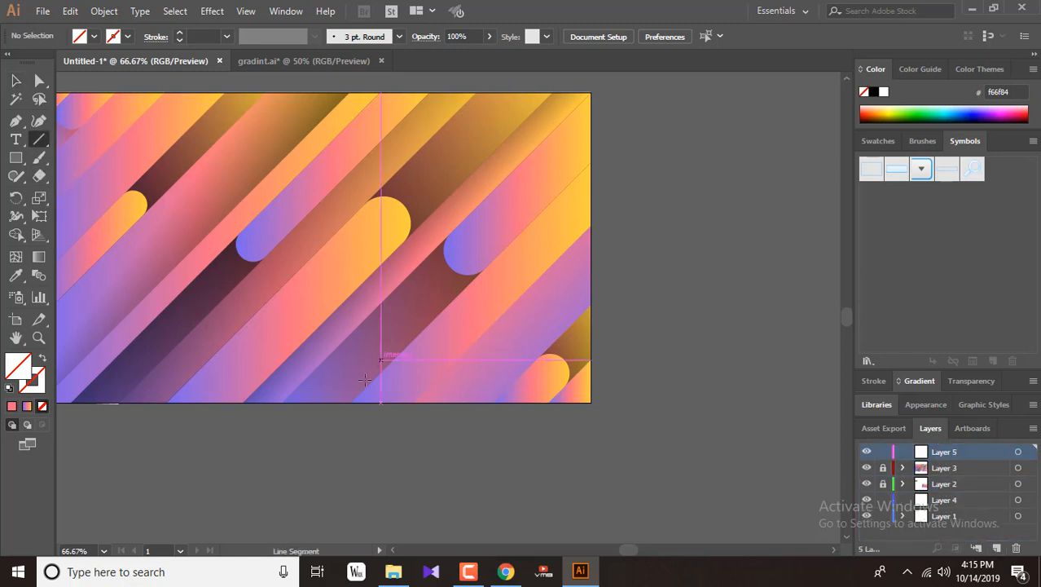
mouse_move(354, 400)
mouse_down()
mouse_move(599, 153)
mouse_move(596, 169)
mouse_up()
click(39, 80)
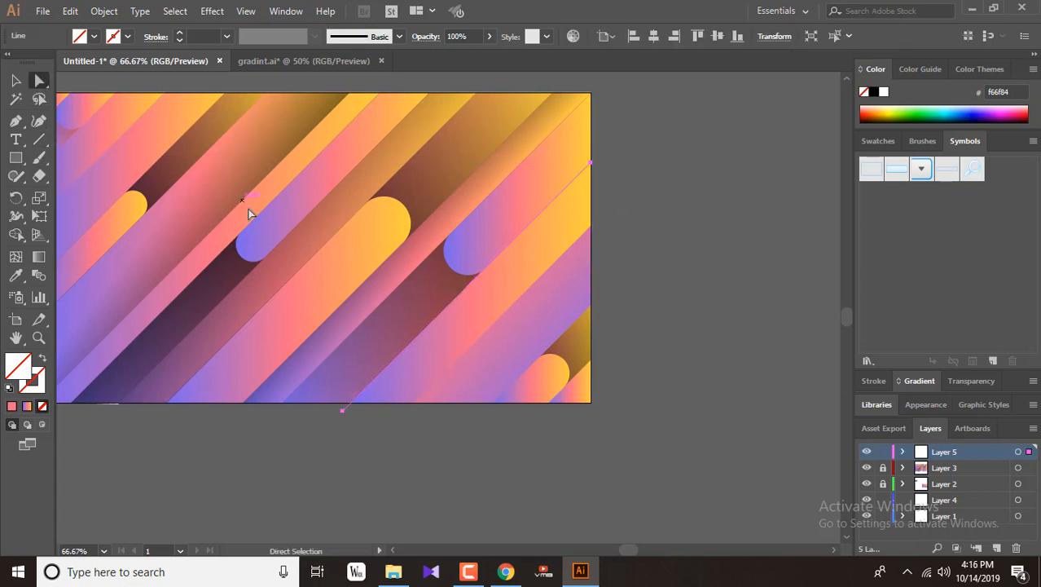
drag(341, 412, 351, 402)
Step: Give the new diagonal line a 5 pt stroke with a width profile that tapers at both ends
click(18, 79)
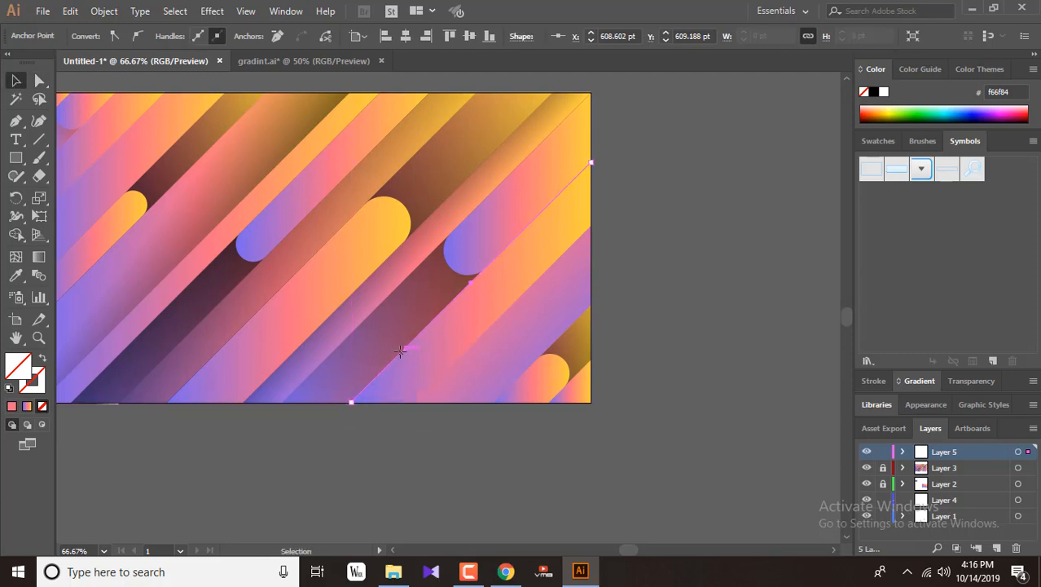
click(400, 350)
click(226, 36)
click(248, 177)
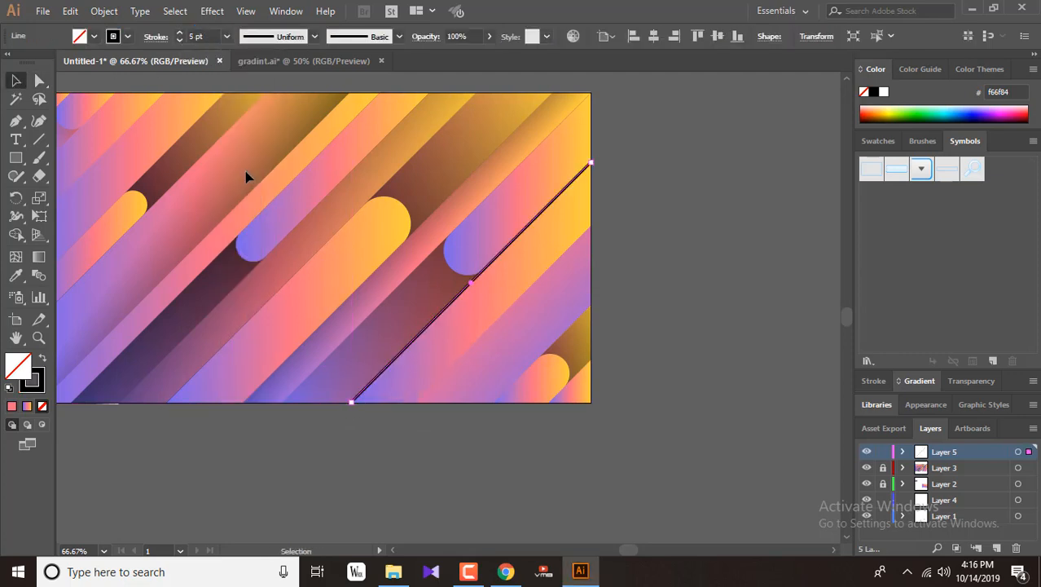
click(290, 38)
click(287, 85)
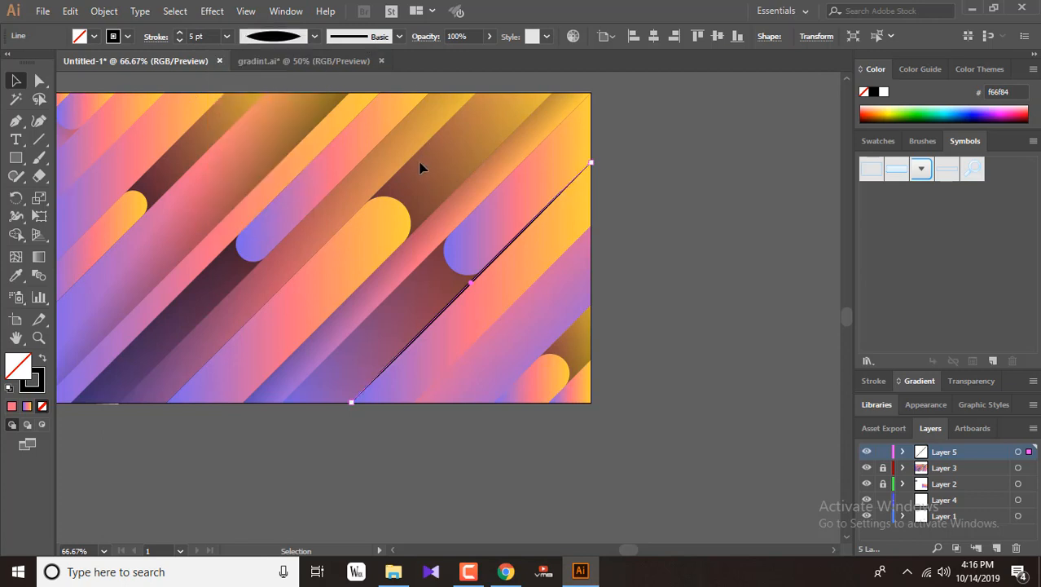
Step: Try the White, Black gradient on the diagonal line, leaving its fill empty and applying the gradient to its stroke
click(919, 395)
click(882, 363)
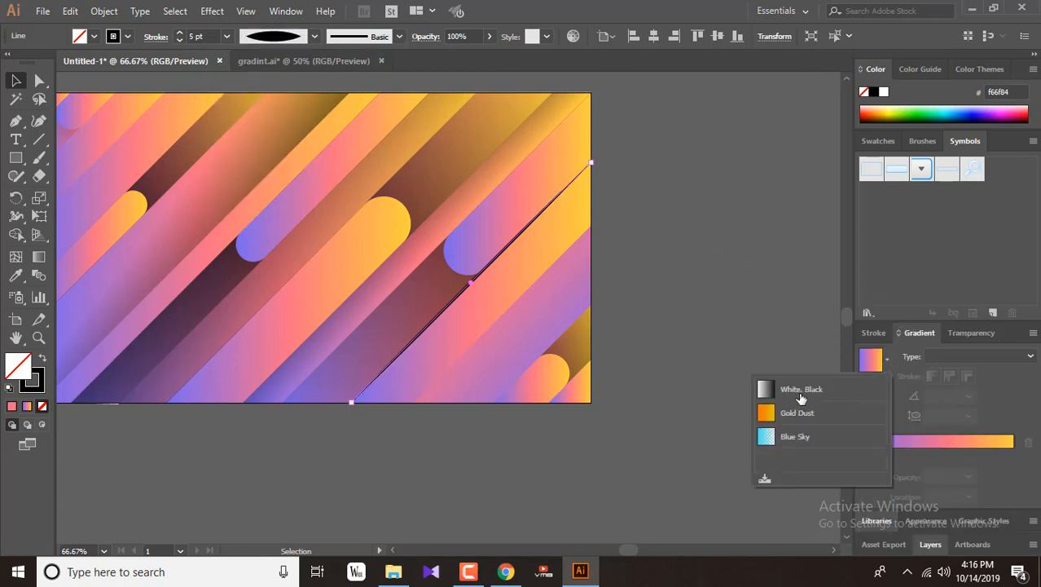
click(798, 398)
click(94, 36)
click(10, 63)
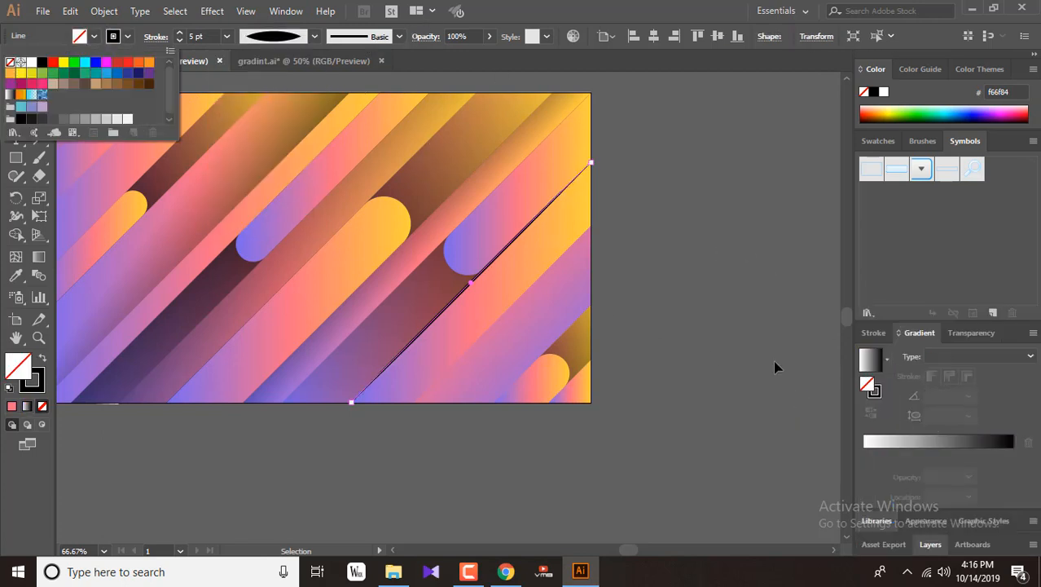
click(877, 394)
click(888, 364)
click(803, 399)
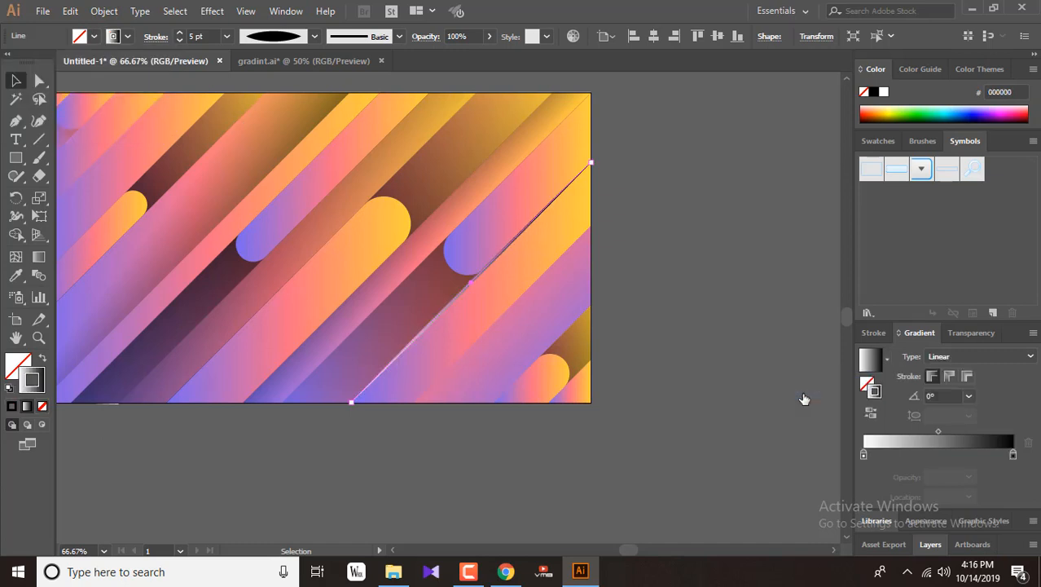
Step: Set the diagonal line's stroke to white and deselect it
click(126, 37)
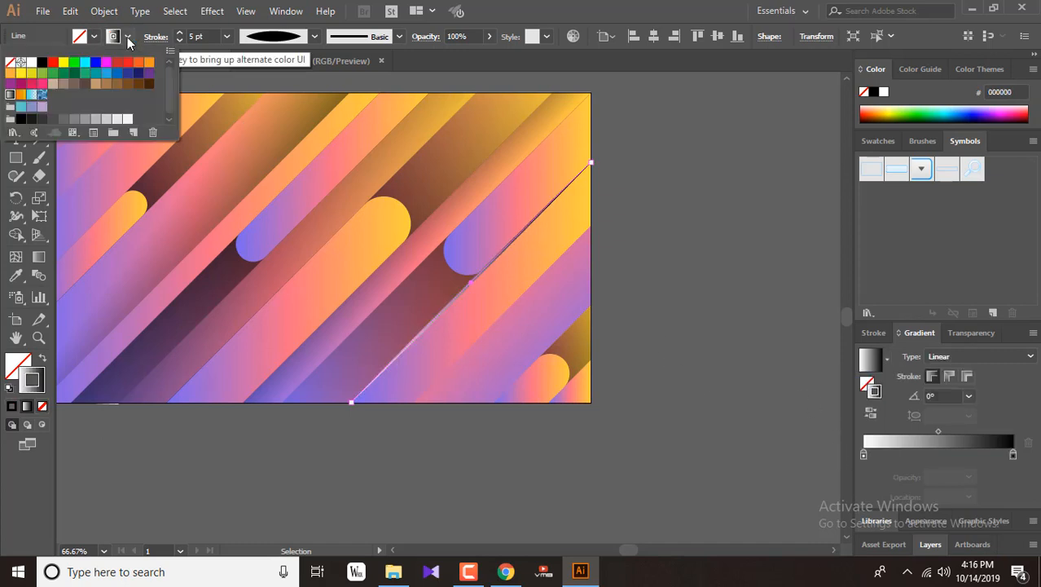
click(25, 63)
click(657, 275)
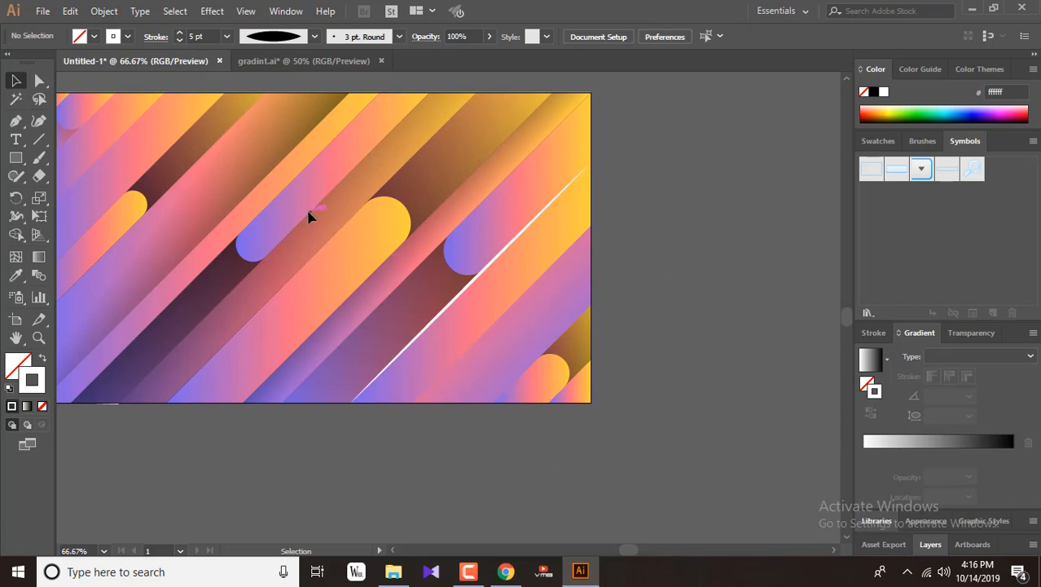
Step: Draw a white line along the lower edge of the middle blue-ended bar, with the double-tapered width profile and a 5 pt stroke
click(40, 139)
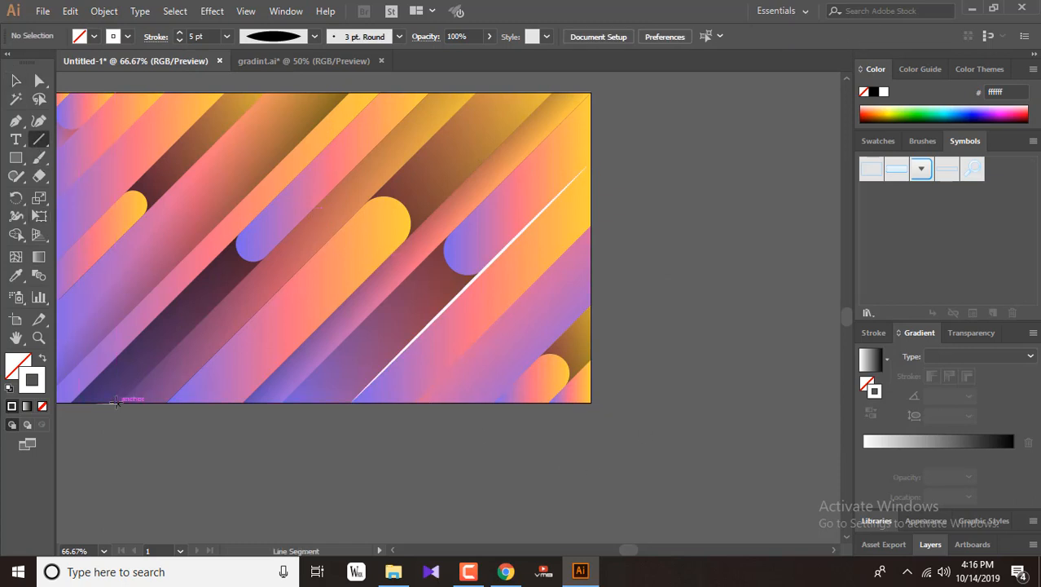
drag(117, 401, 429, 93)
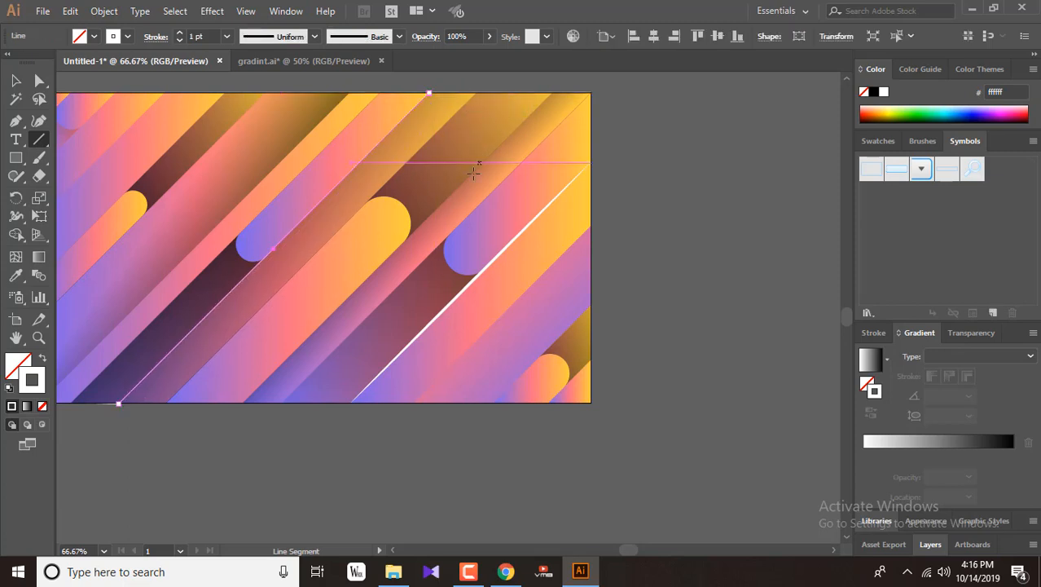
click(300, 38)
click(265, 87)
click(226, 36)
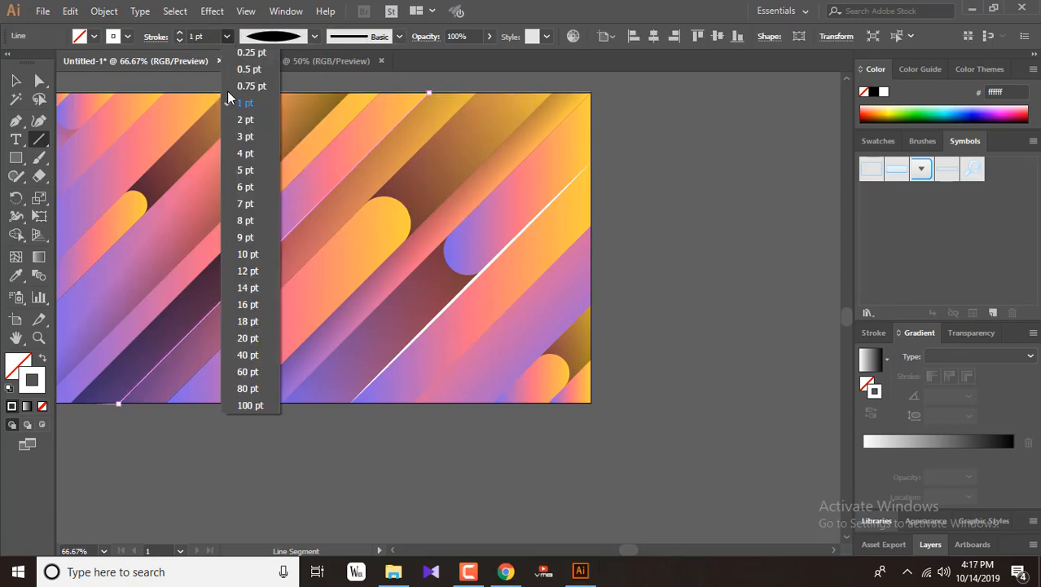
click(245, 171)
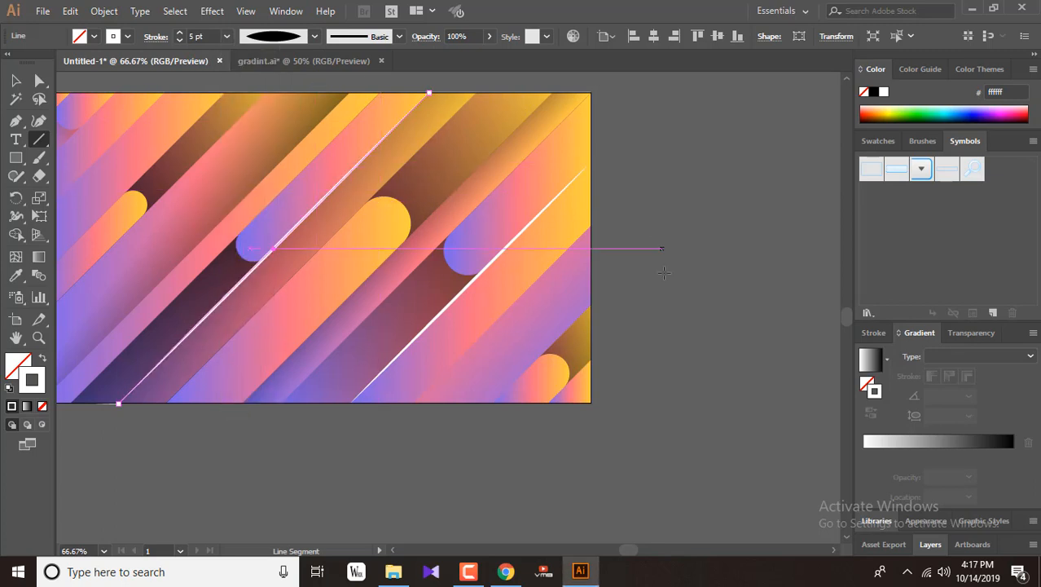
click(16, 81)
click(286, 270)
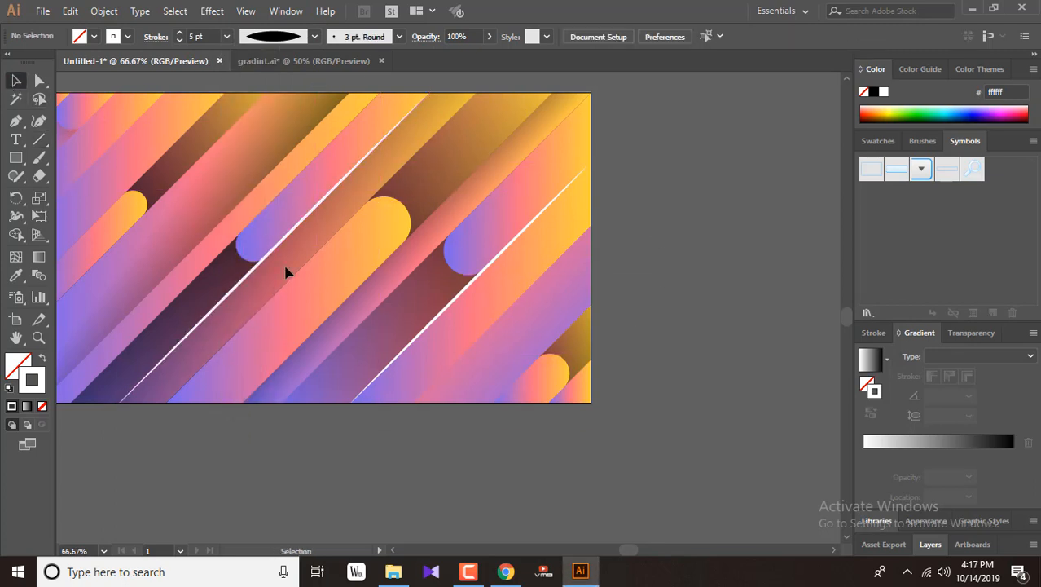
Step: Open the blending mode choices for the middle white line and deselect it
click(283, 243)
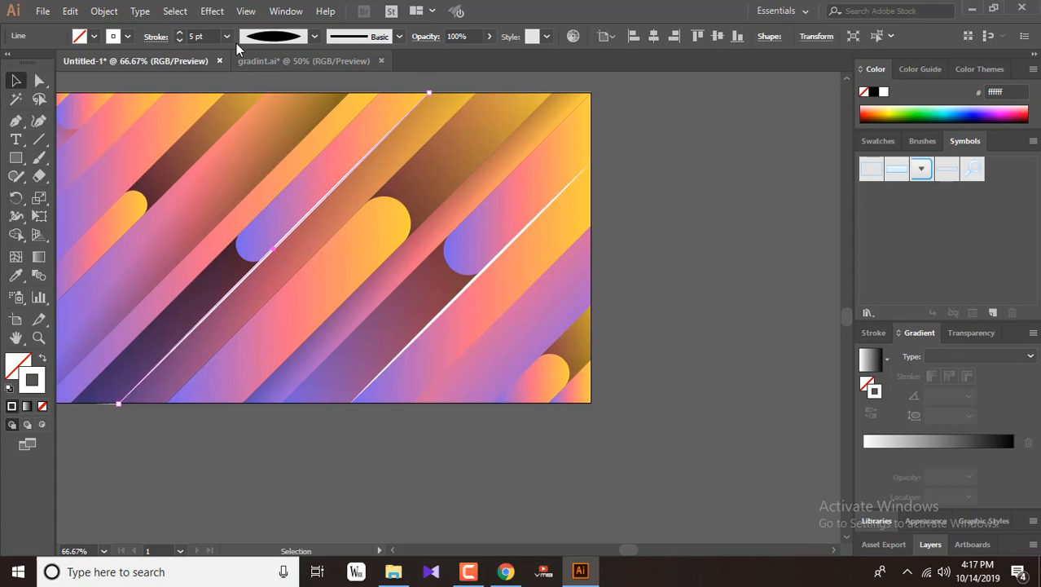
click(425, 35)
click(331, 62)
click(674, 295)
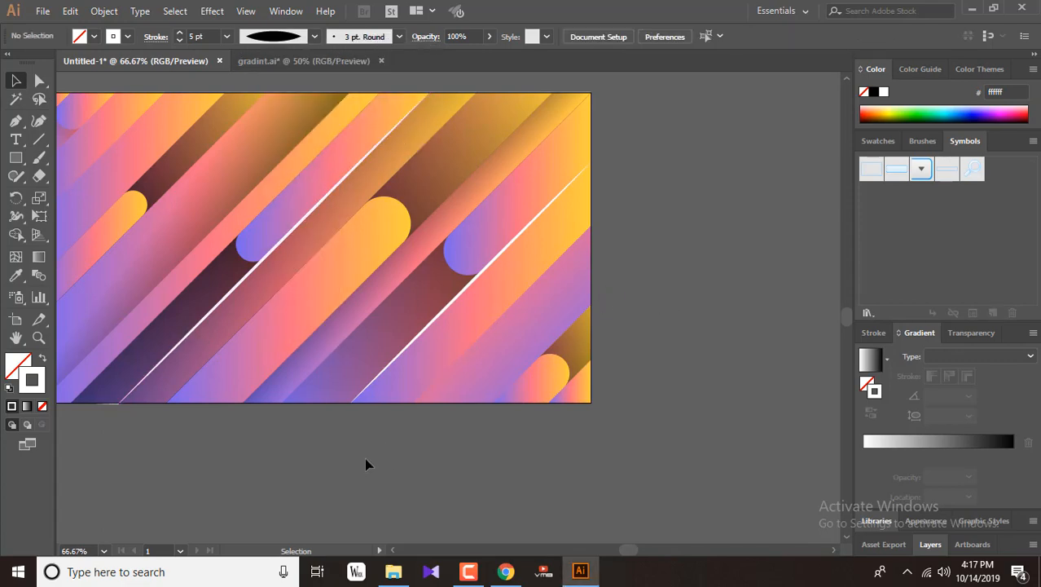
Step: Draw a white line below the upper-left yellow-ended bar, from the artboard's left edge to its top edge, double-tapered at 5 pt
drag(256, 435, 489, 449)
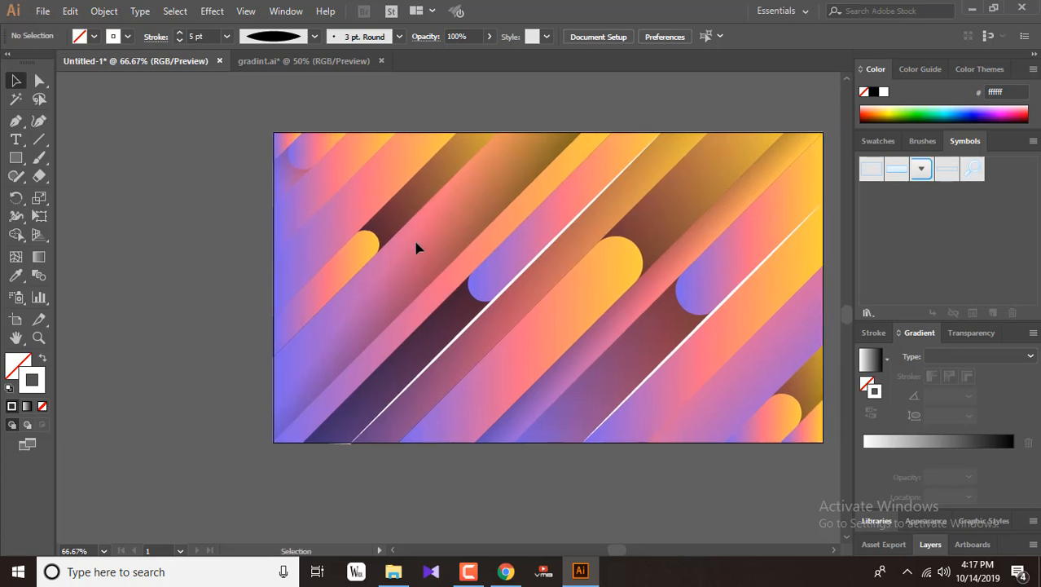
click(39, 139)
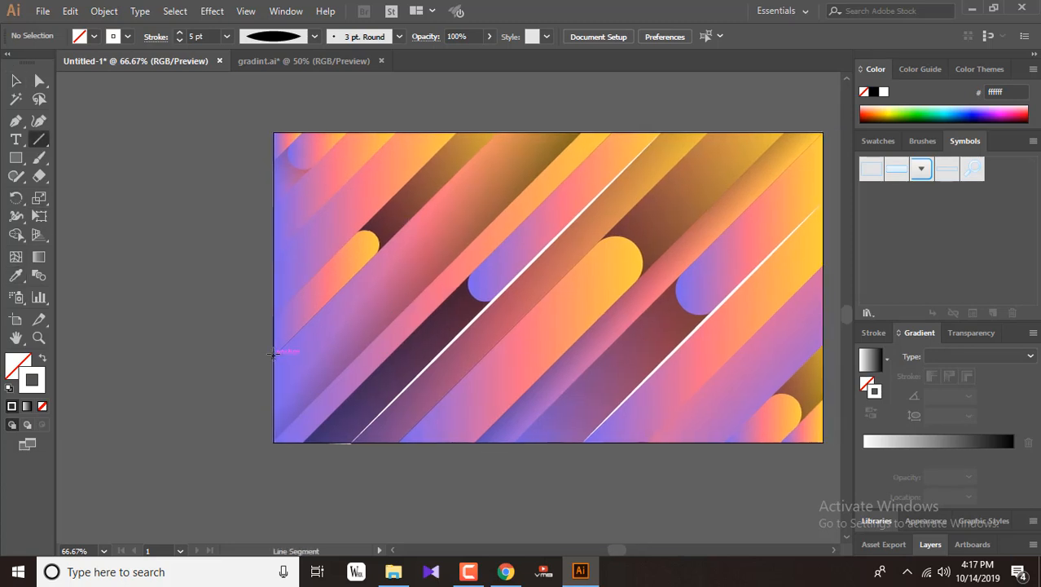
drag(273, 353, 497, 132)
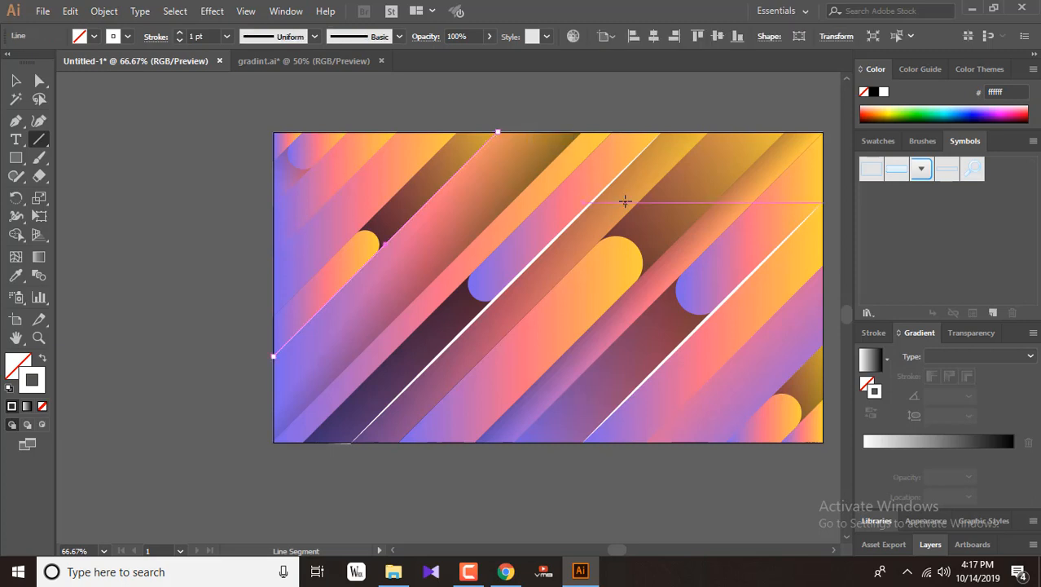
click(315, 36)
click(269, 83)
click(226, 36)
click(248, 171)
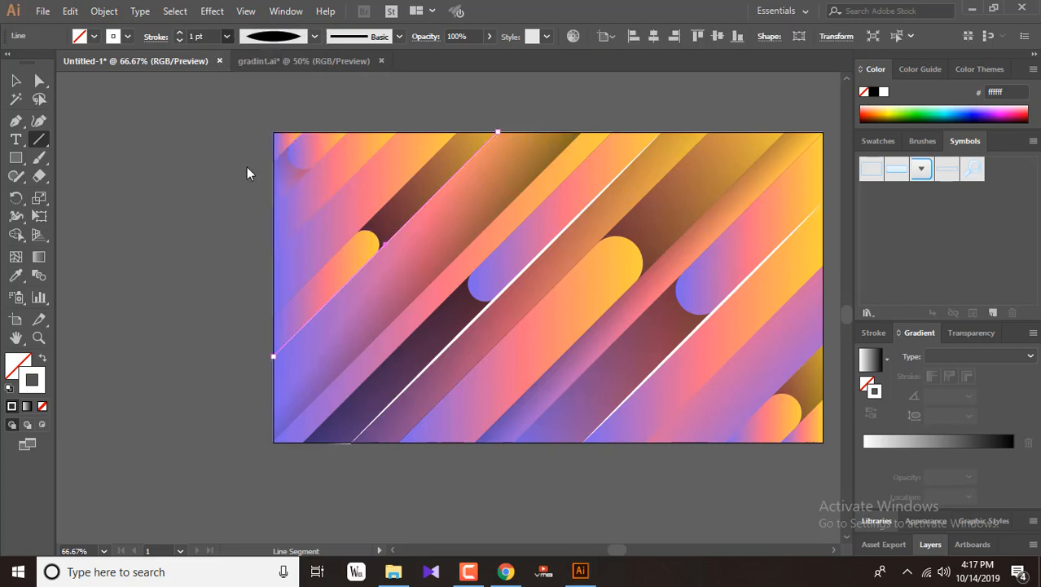
Step: Set the upper-left white line's blending mode to Screen and deselect it
click(425, 36)
click(331, 62)
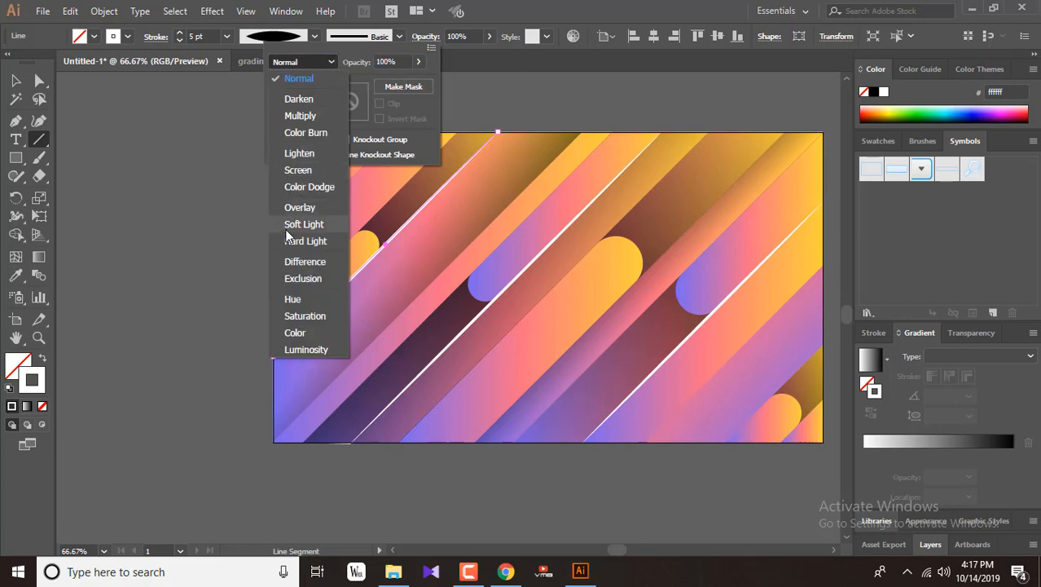
click(293, 169)
click(193, 251)
click(16, 80)
click(207, 288)
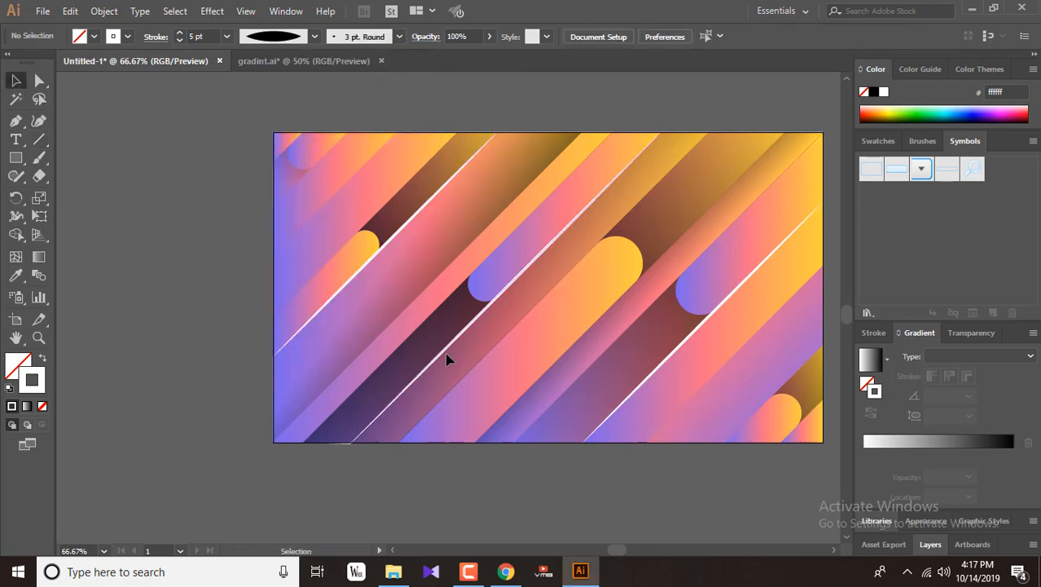
scroll(447, 359, down, 2)
scroll(447, 359, up, 2)
scroll(560, 471, down, 1)
drag(806, 497, 807, 494)
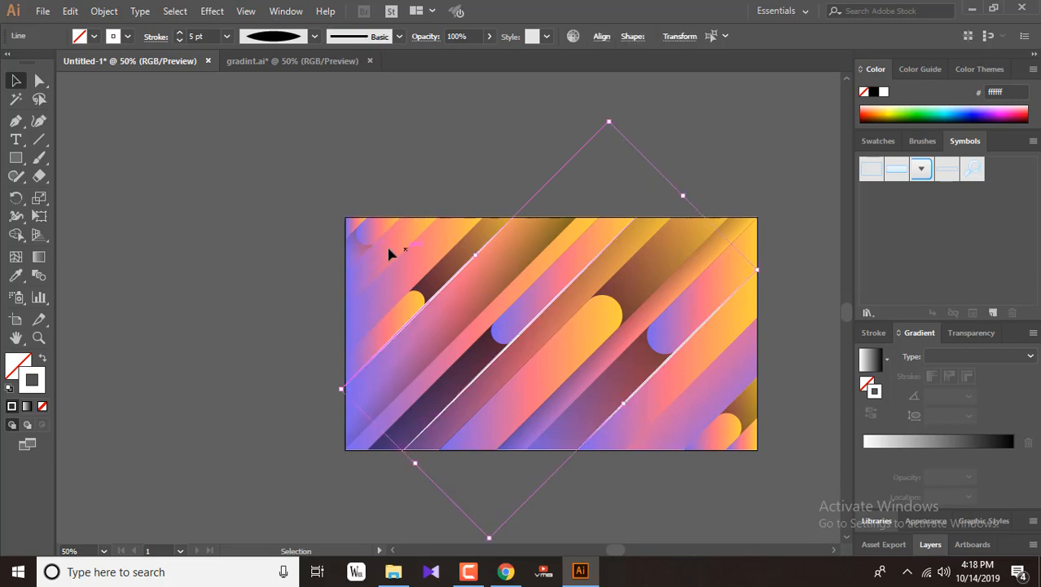
click(303, 232)
Step: Delete Layer 4 and Layer 1 from the document, including Layer 1's artwork
click(930, 543)
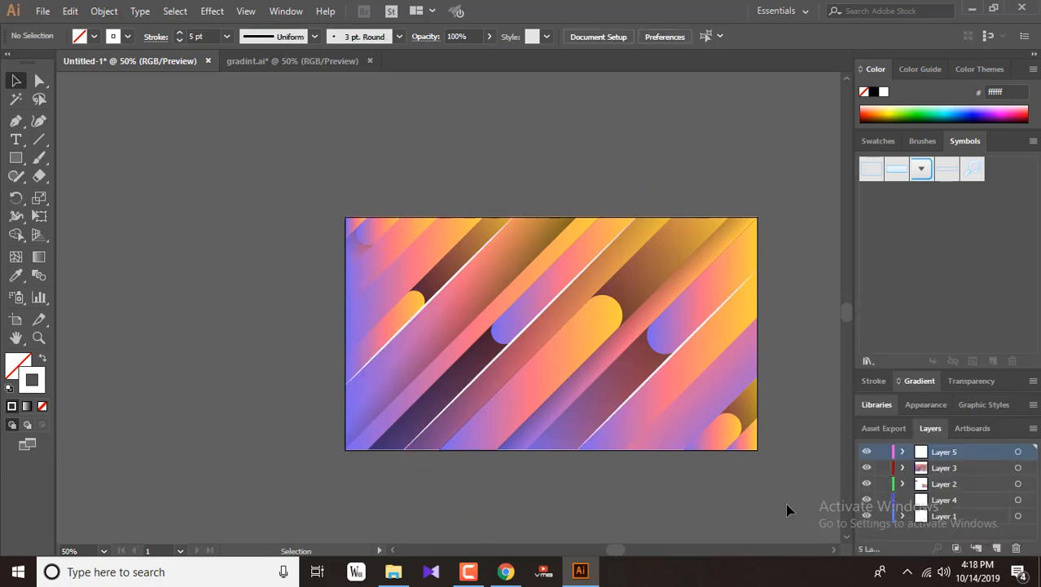
click(944, 500)
shift+click(944, 516)
click(1017, 547)
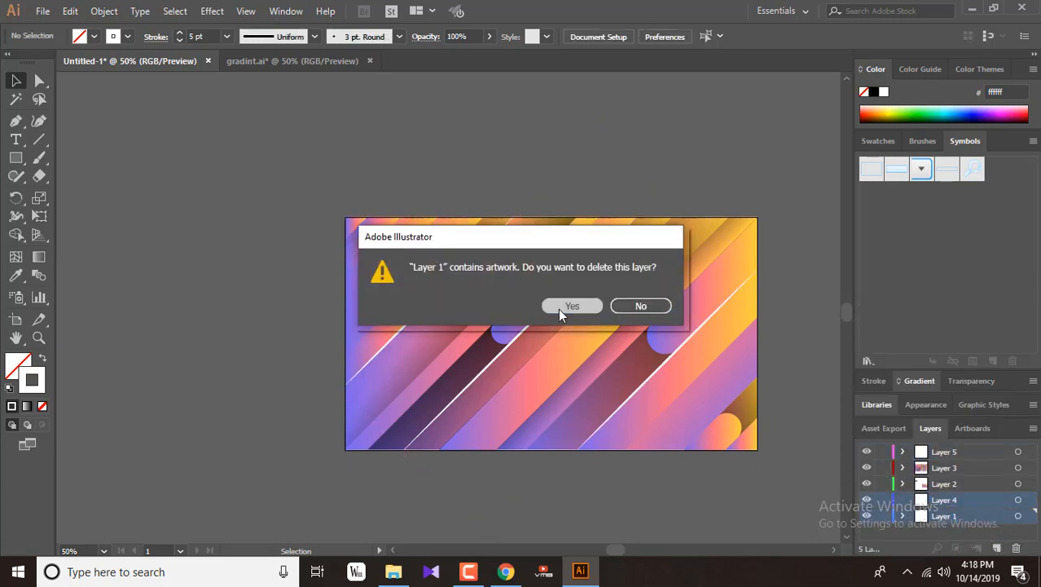
click(562, 306)
Step: Try removing the stroke from all the artwork, then undo it and deselect everything
click(593, 357)
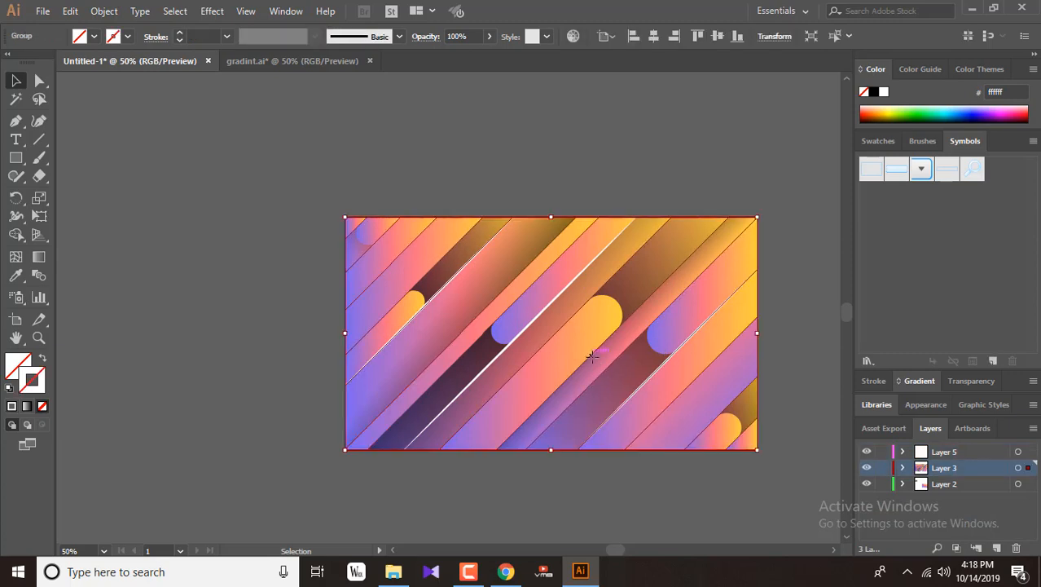
click(275, 192)
key(ctrl+a)
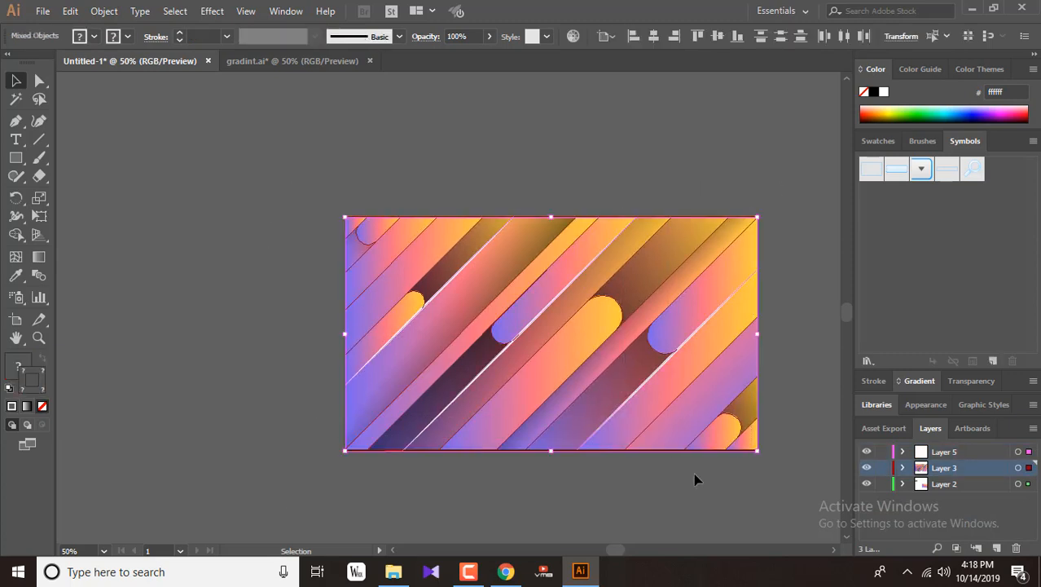
click(128, 36)
click(10, 62)
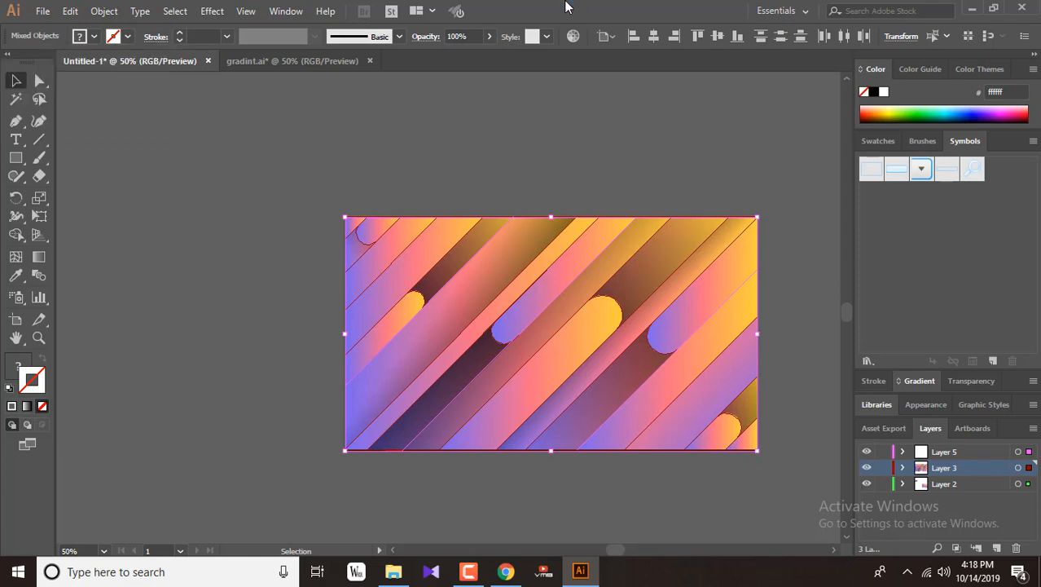
key(ctrl+z)
click(460, 168)
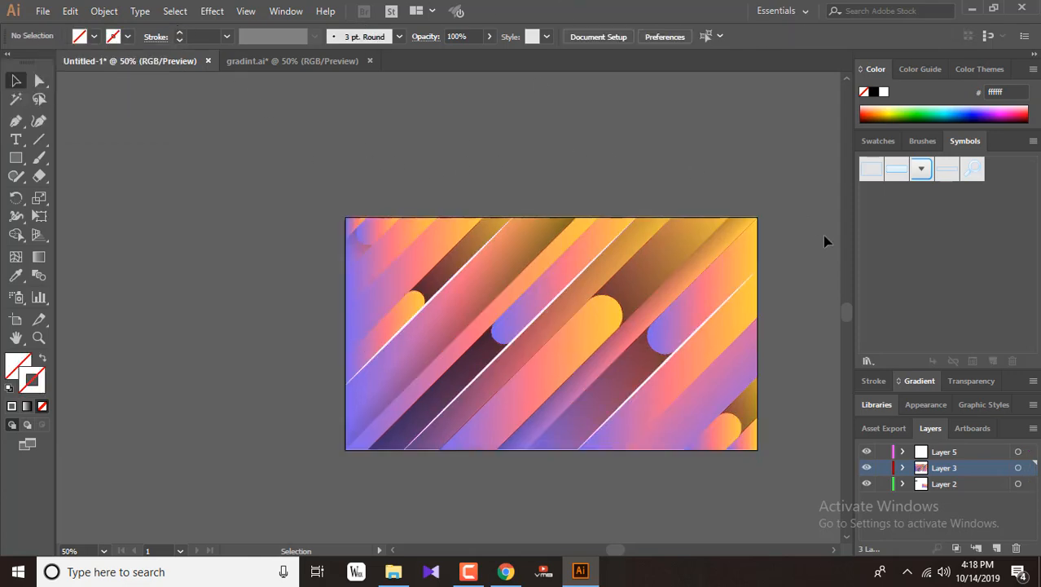